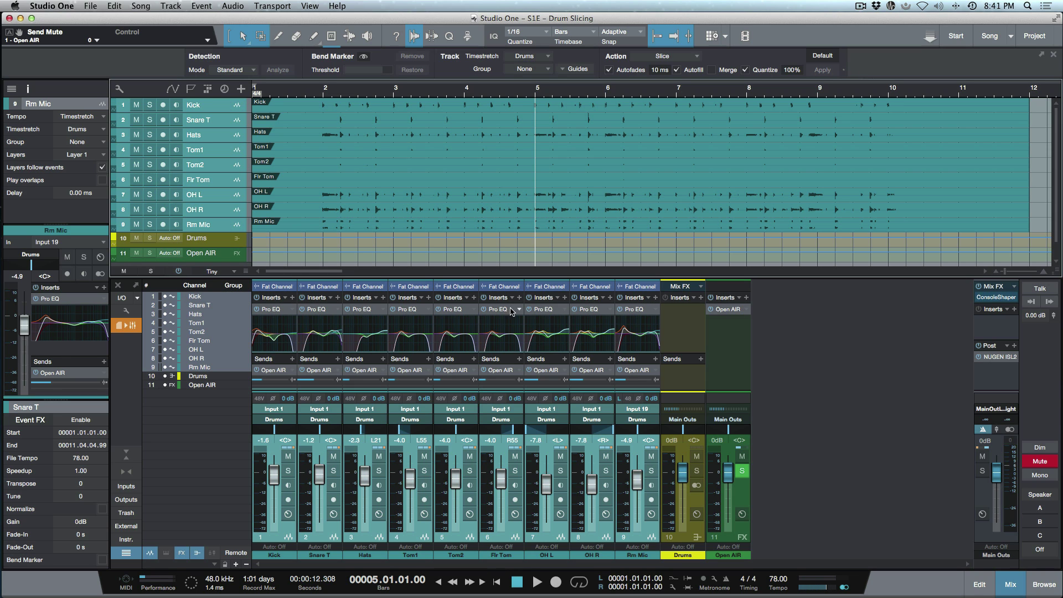
# Deactivate the insert effects on all channels globally and switch them back on
pyautogui.click(179, 272)
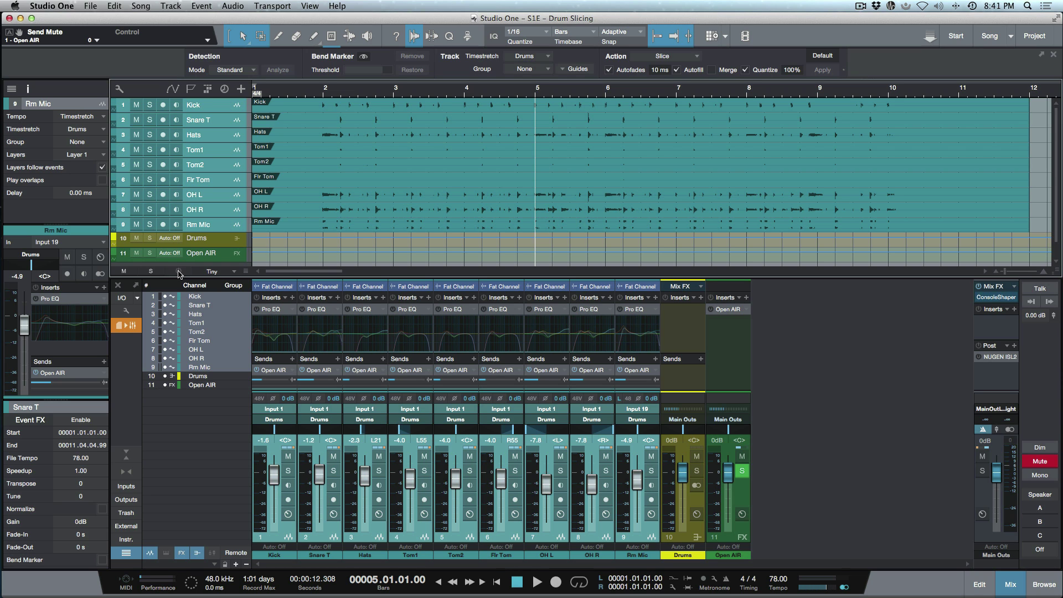
pyautogui.click(178, 272)
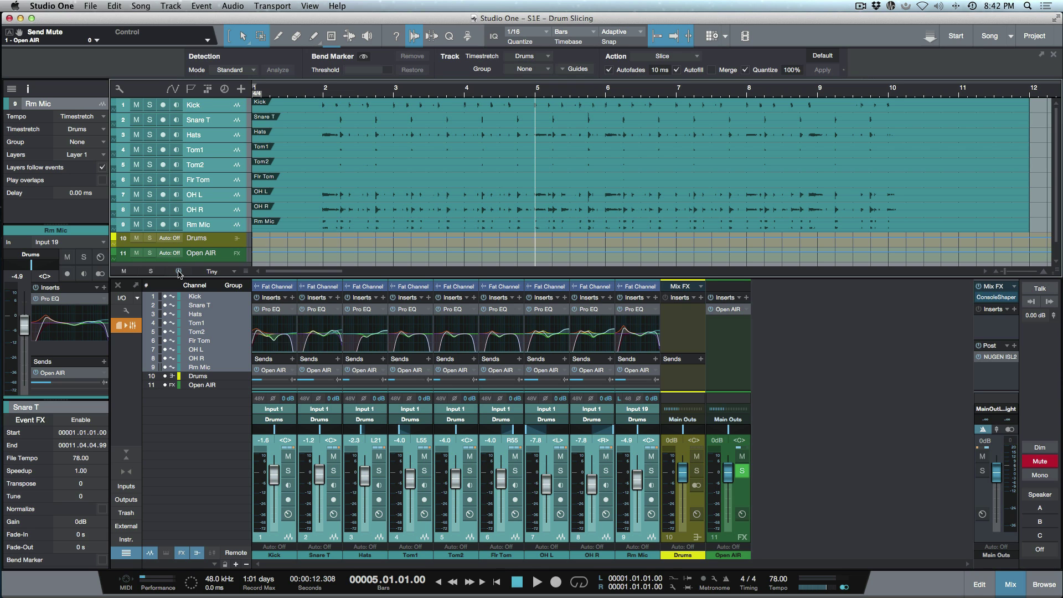
pyautogui.click(179, 272)
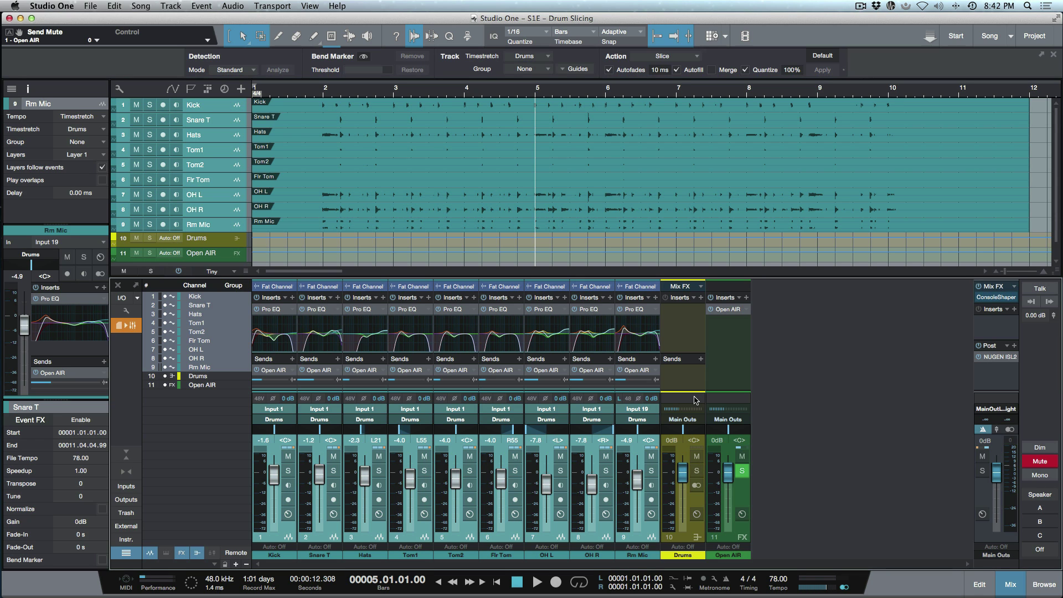
# Select the Kick and Snare T channels and switch their Pro EQ inserts off and on again
pyautogui.click(274, 529)
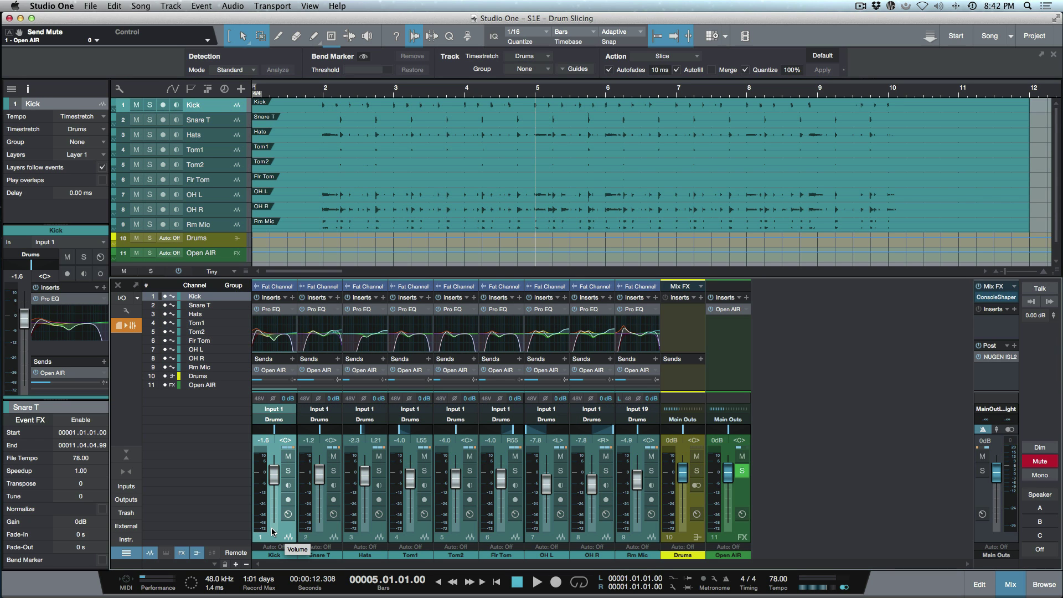
pyautogui.click(326, 534)
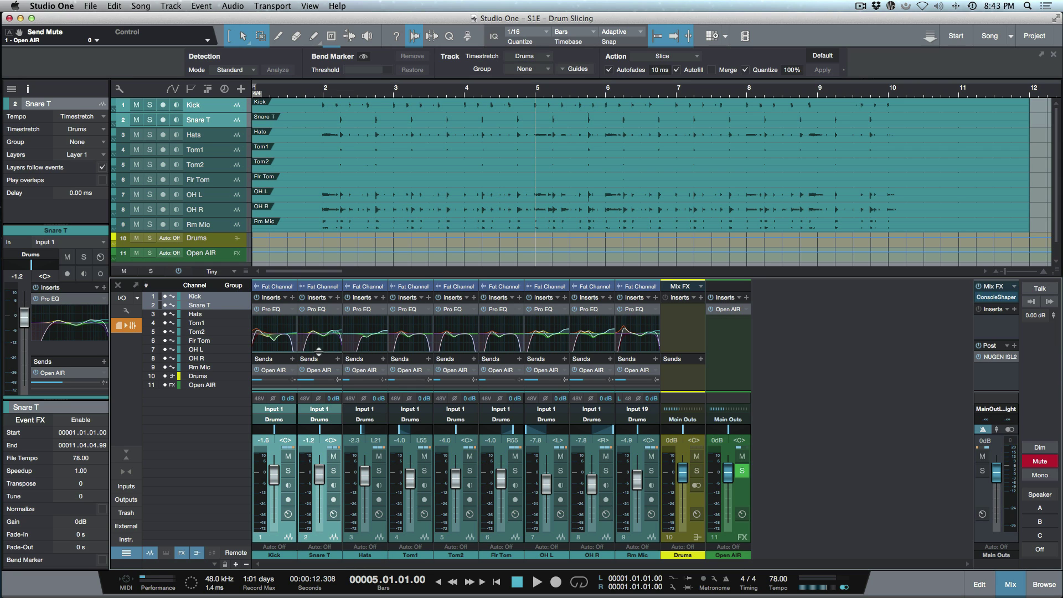
pyautogui.click(258, 310)
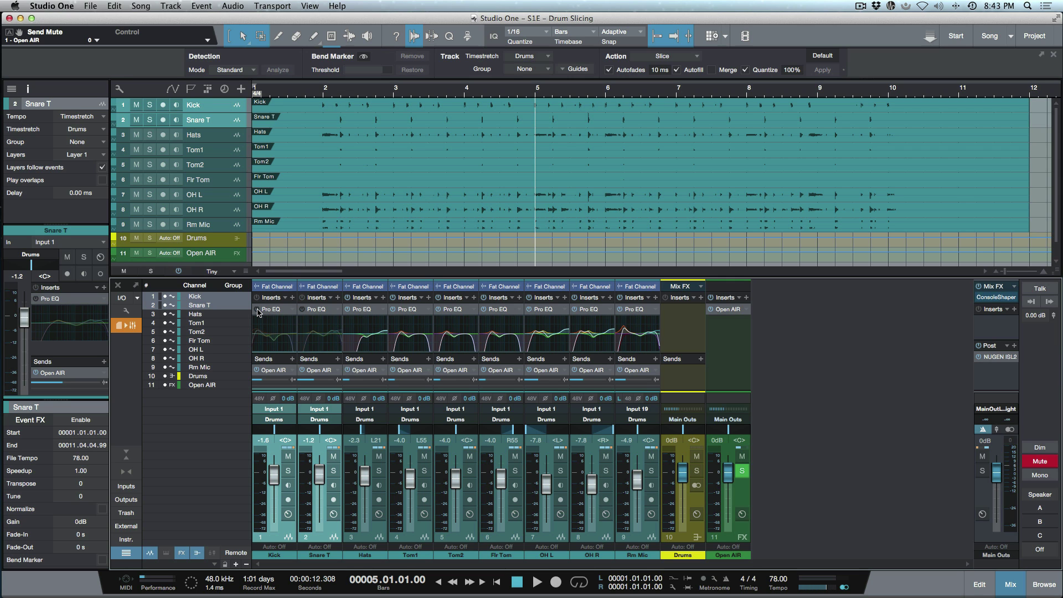
pyautogui.click(258, 310)
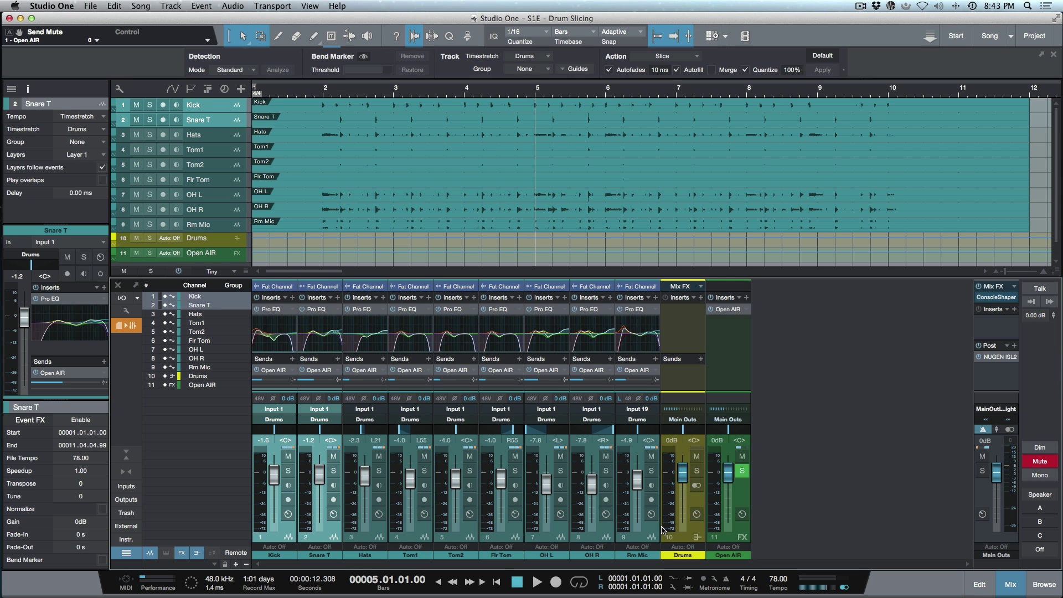
# Select all nine drum channels from Kick to Rm Mic and switch their Pro EQ inserts off and on again
pyautogui.keyDown('shift'); pyautogui.click(635, 540); pyautogui.keyUp('shift')
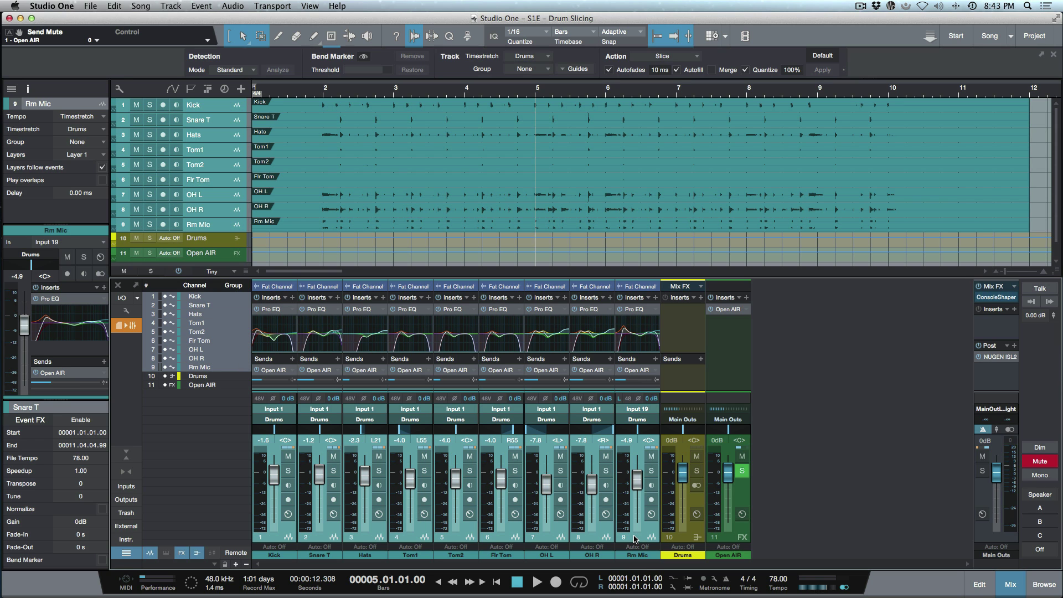
pyautogui.click(276, 312)
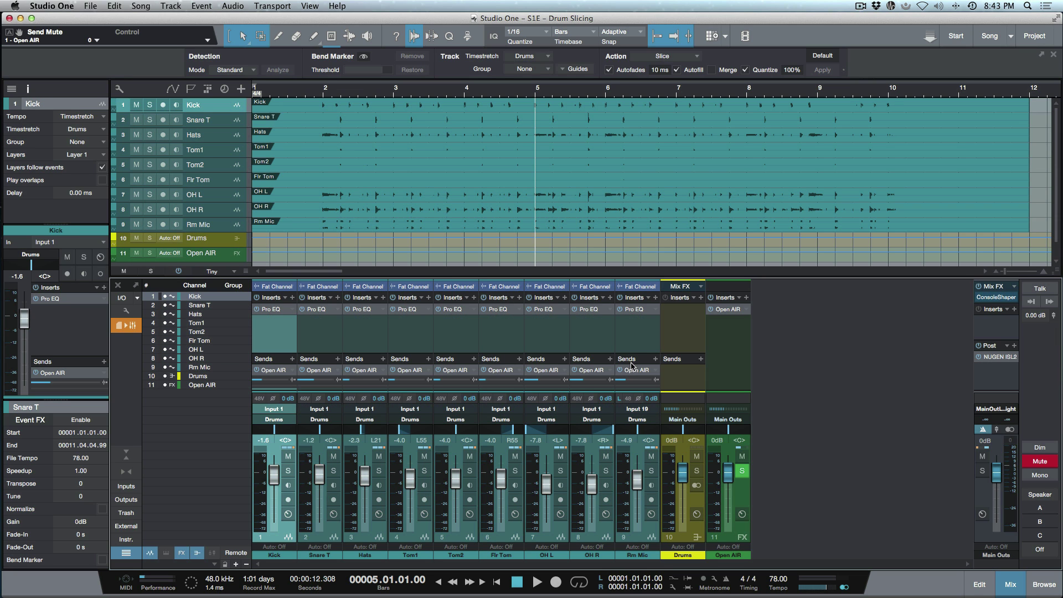
pyautogui.keyDown('shift'); pyautogui.click(646, 346); pyautogui.keyUp('shift')
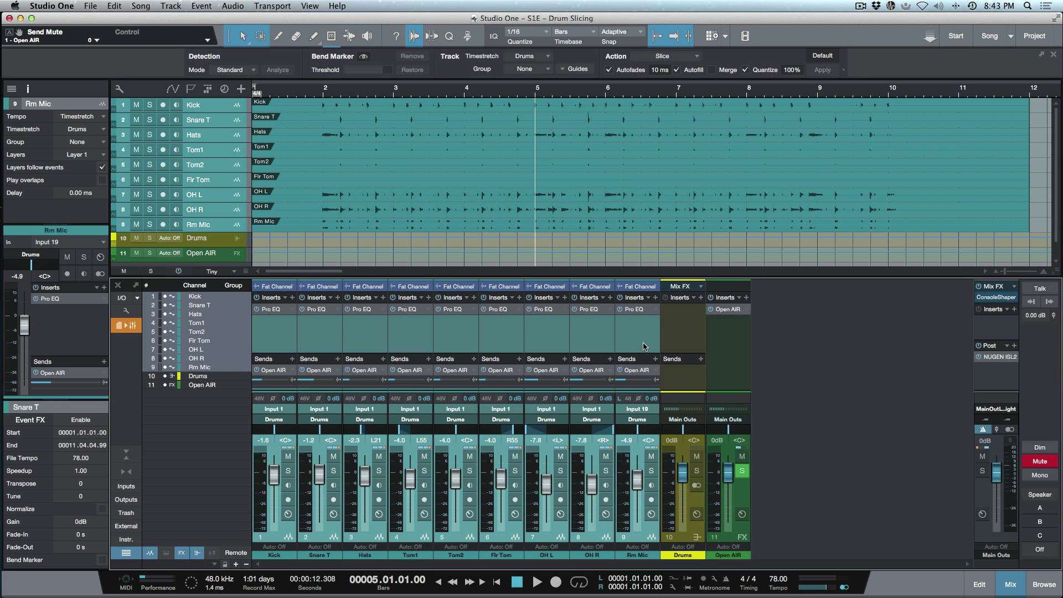
pyautogui.click(636, 310)
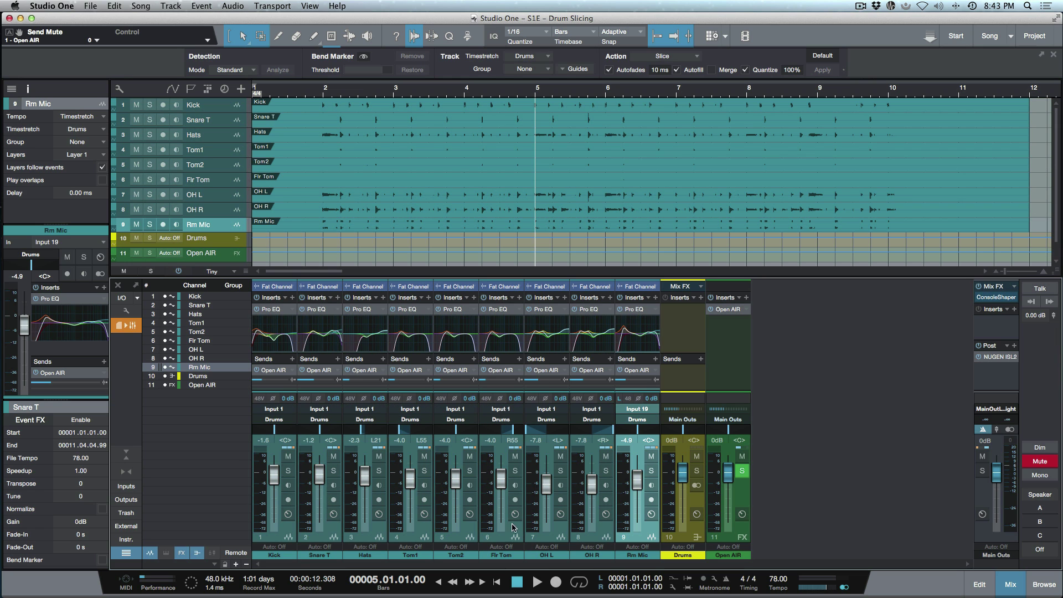
# Extend the selection from Rm Mic to Flr Tom and switch the Pro EQ on these four channels off and on again
pyautogui.keyDown('shift'); pyautogui.click(504, 540); pyautogui.keyUp('shift')
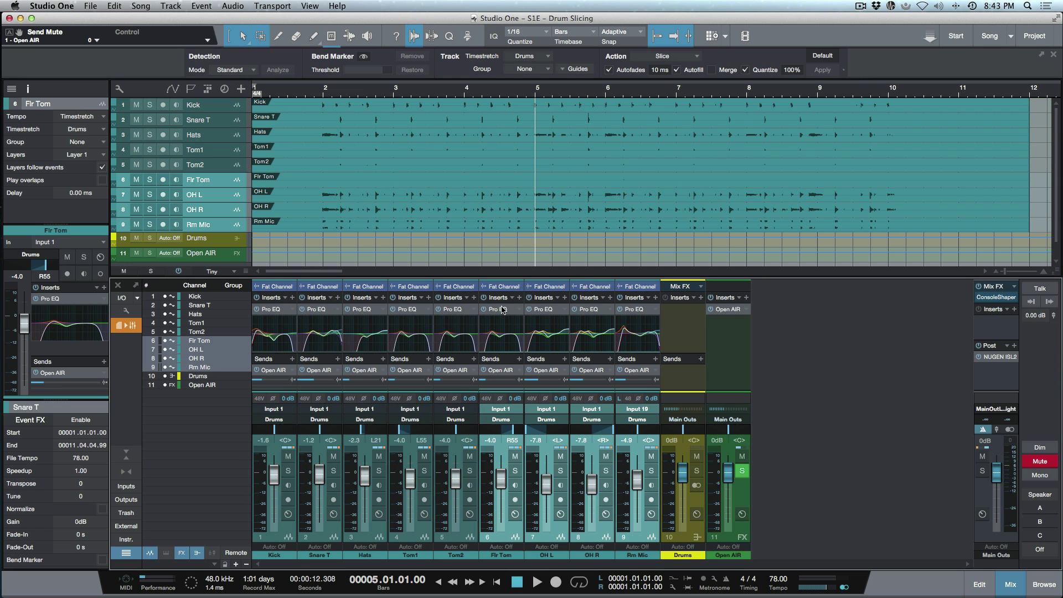
pyautogui.click(484, 310)
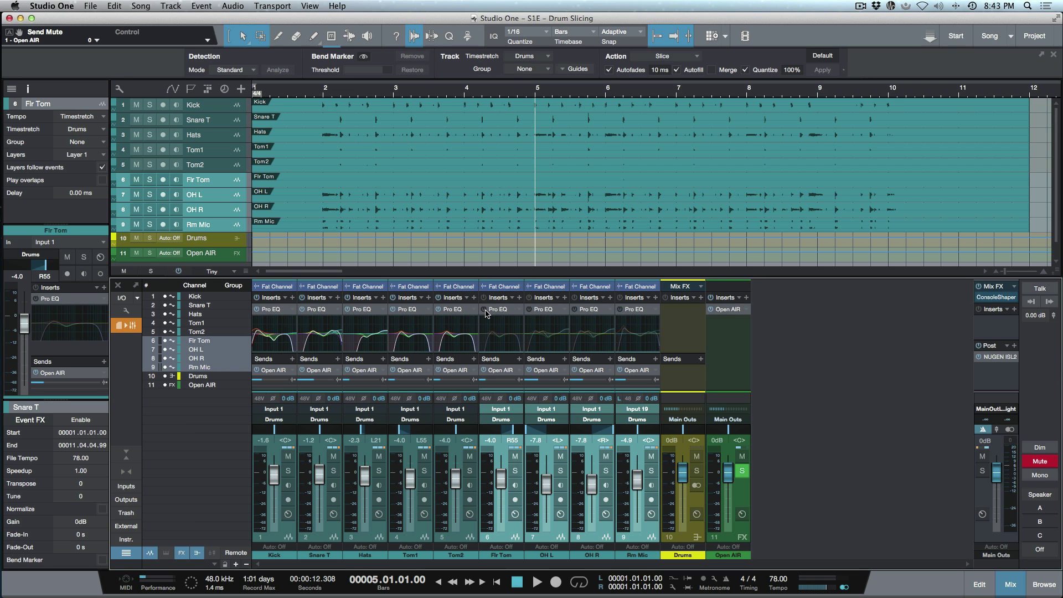
pyautogui.click(485, 311)
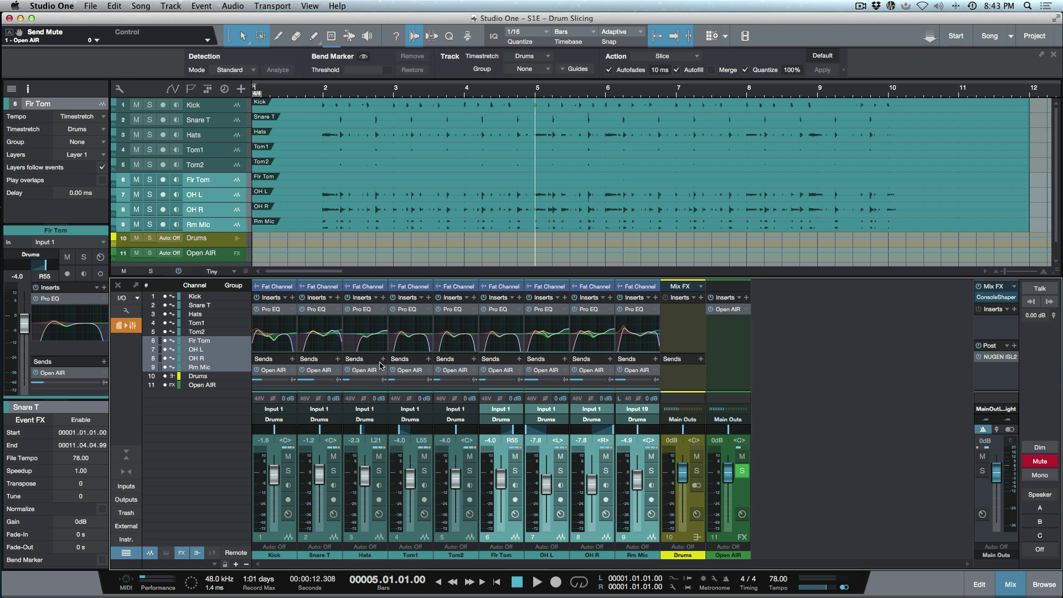
# Select the Kick, Snare T and Hats channels, open Kick's Pro EQ and bypass the Pro EQ on all three
pyautogui.click(285, 537)
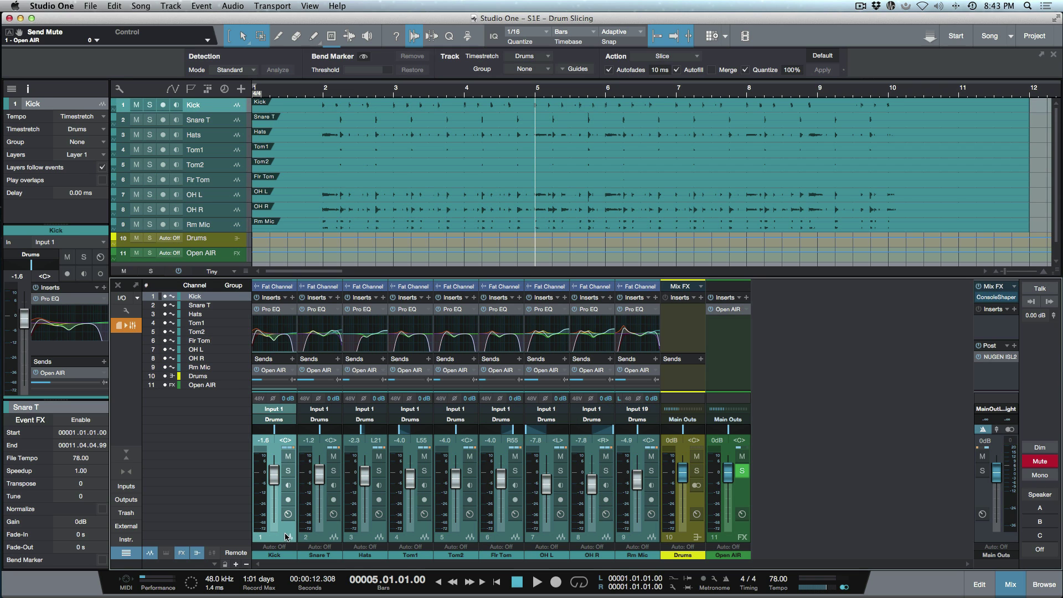
pyautogui.keyDown('shift'); pyautogui.click(327, 532); pyautogui.keyUp('shift')
pyautogui.keyDown('shift'); pyautogui.click(369, 533); pyautogui.keyUp('shift')
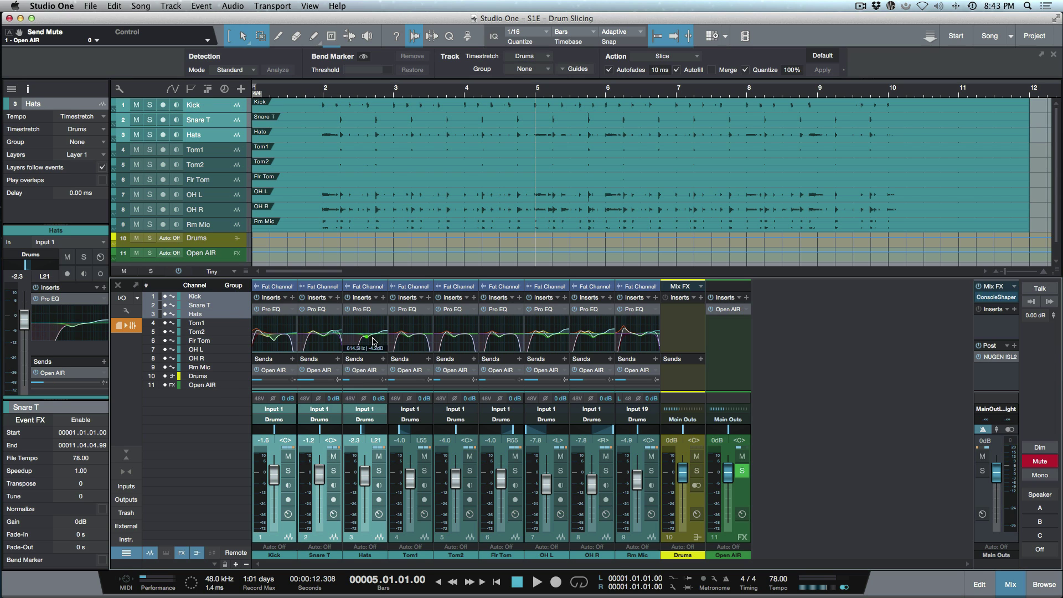
pyautogui.click(277, 312)
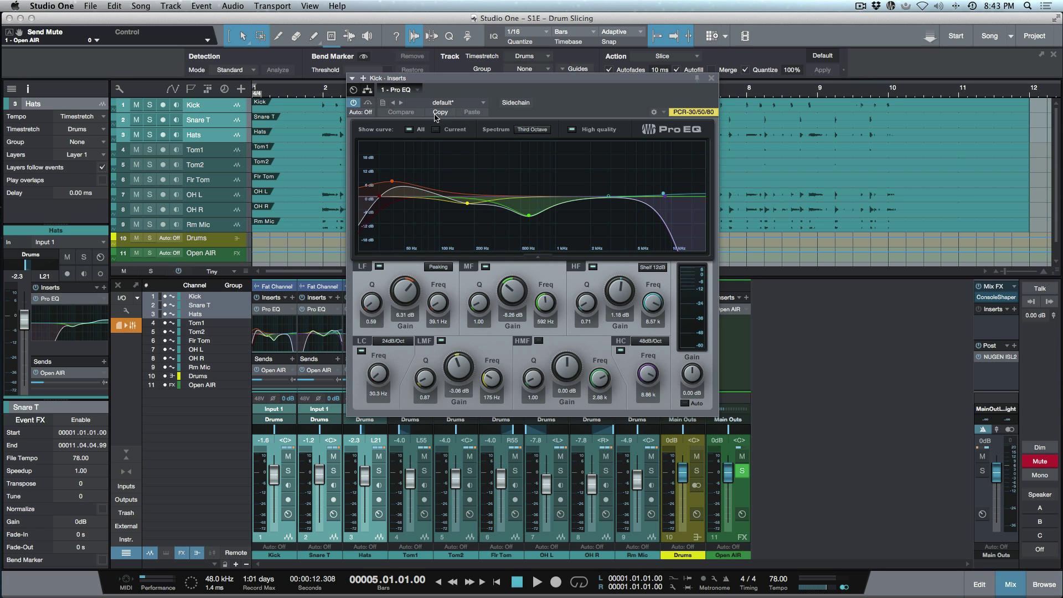
pyautogui.moveTo(479, 79); pyautogui.dragTo(687, 62)
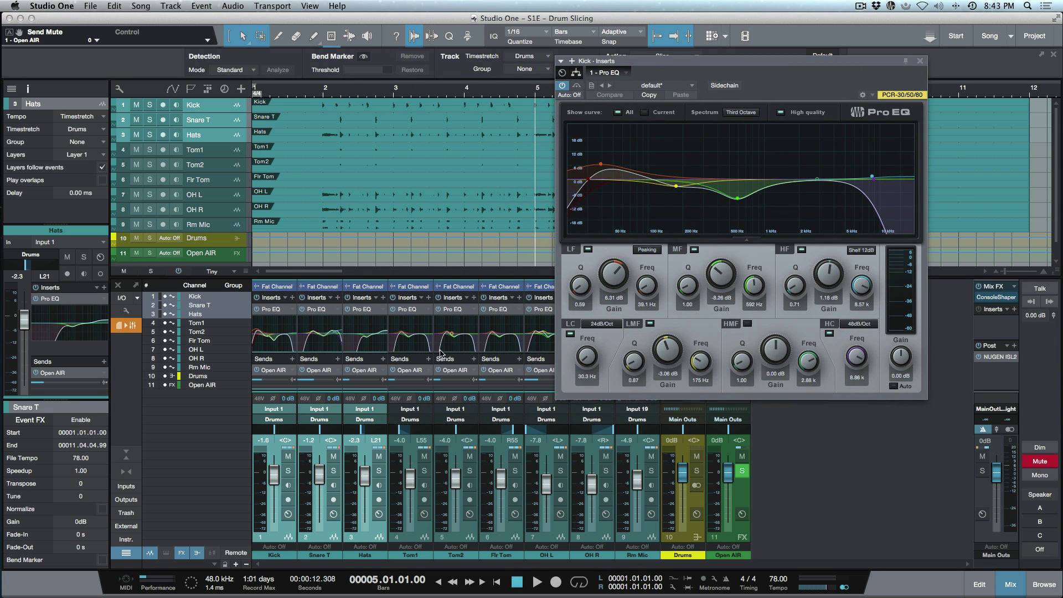
pyautogui.rightClick(383, 312)
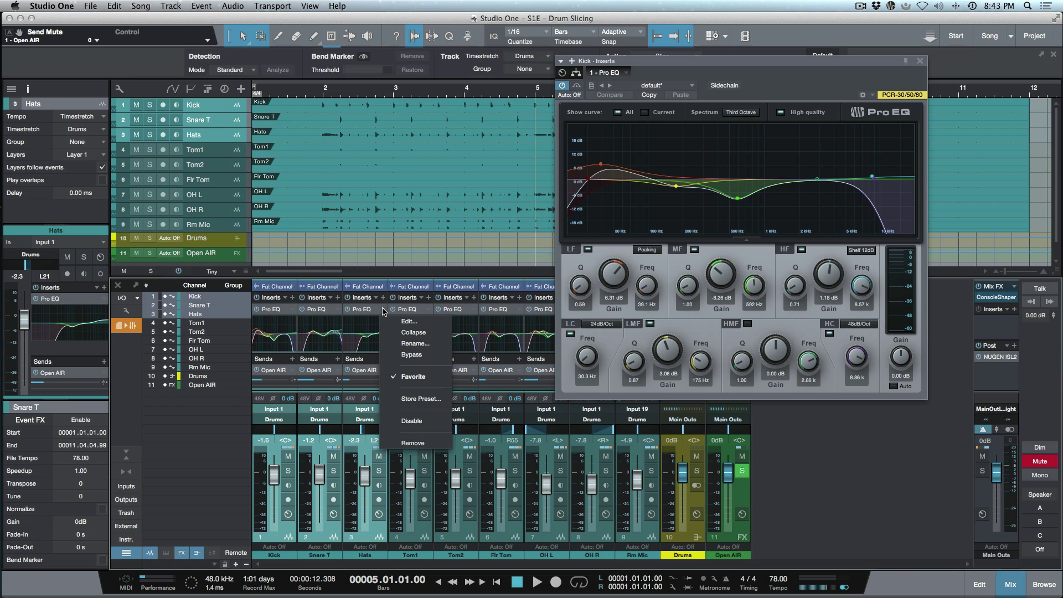
pyautogui.click(400, 355)
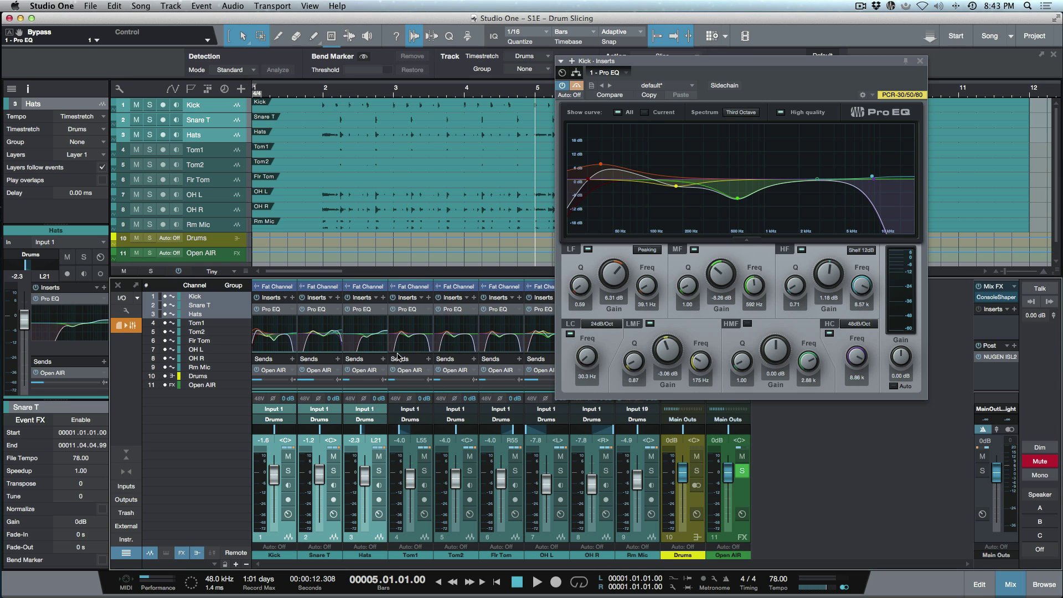
# Step through the Pro EQ of Kick, Snare T, Hats and Tom1 to check each bypass state, ending on Kick
pyautogui.click(273, 538)
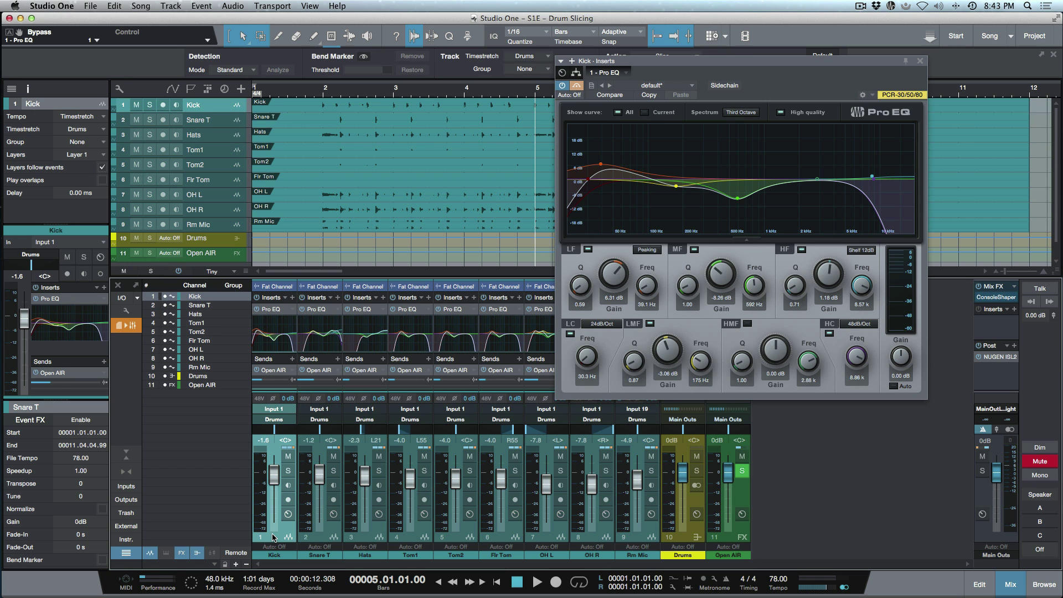
pyautogui.press('Down')
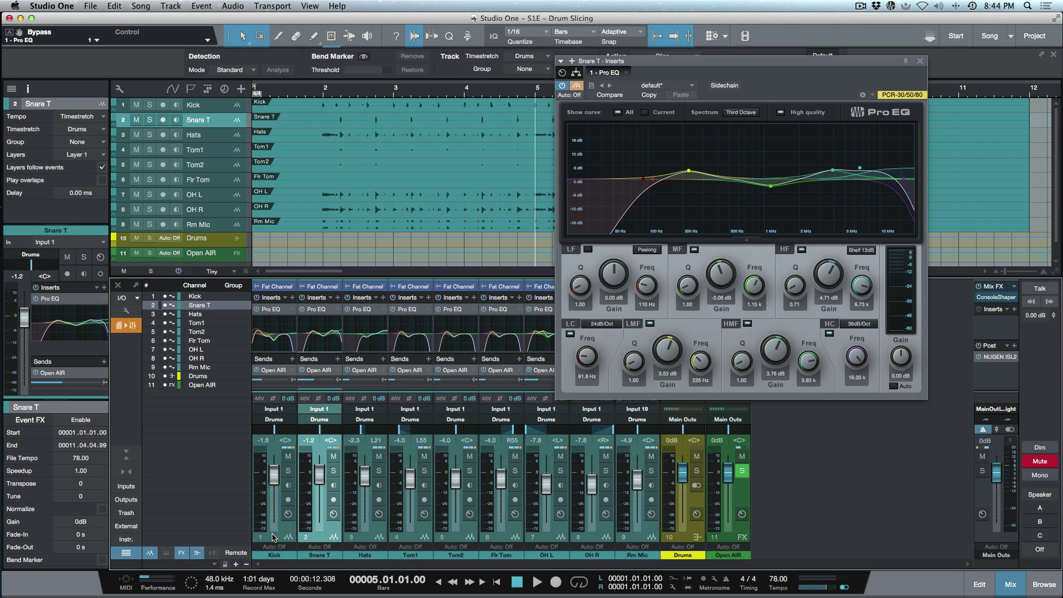
pyautogui.press('Down')
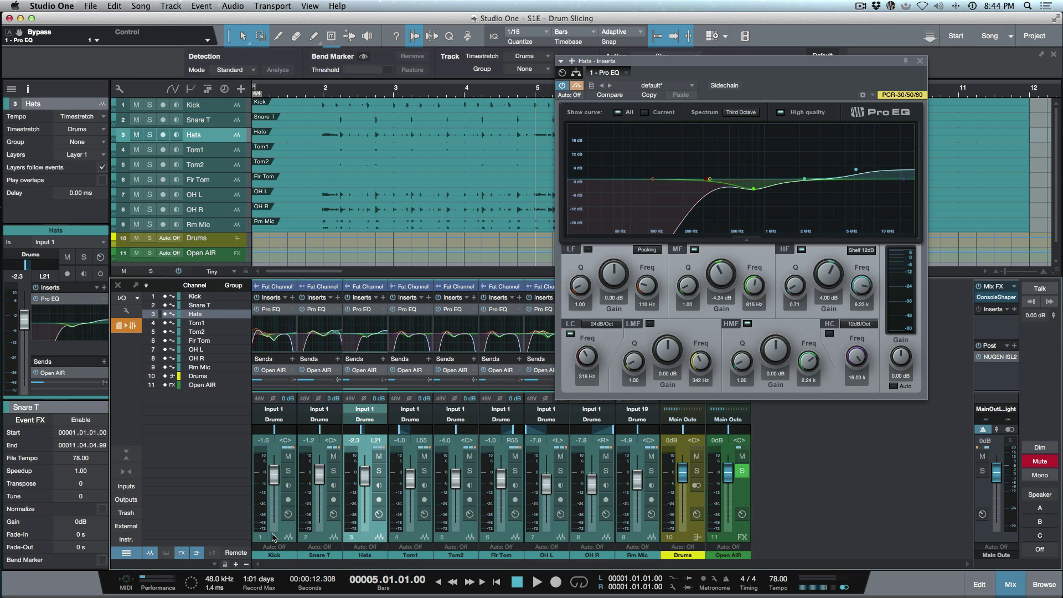
pyautogui.press('Down')
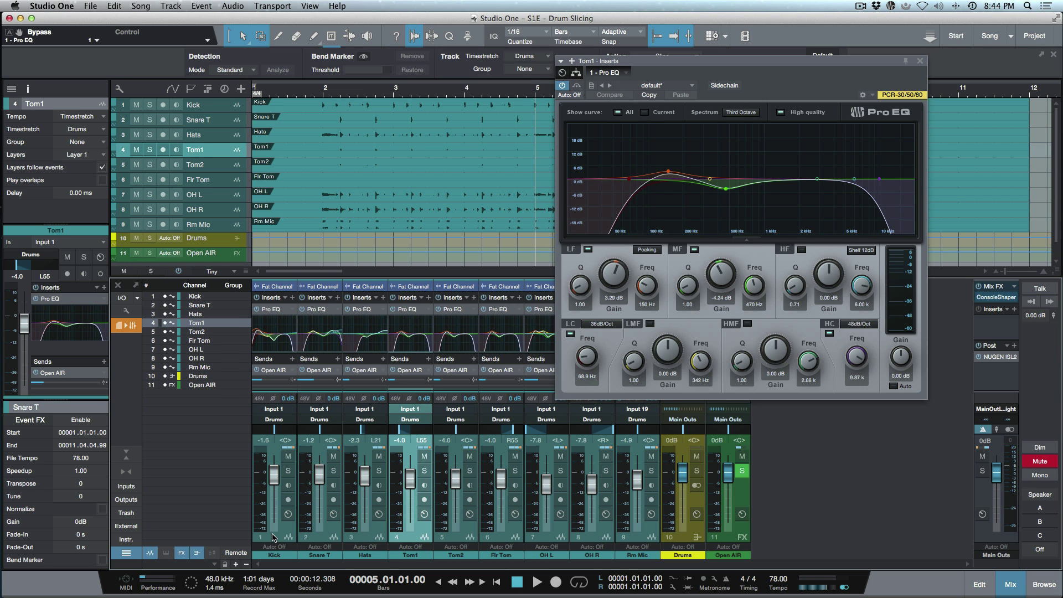
pyautogui.press('Up')
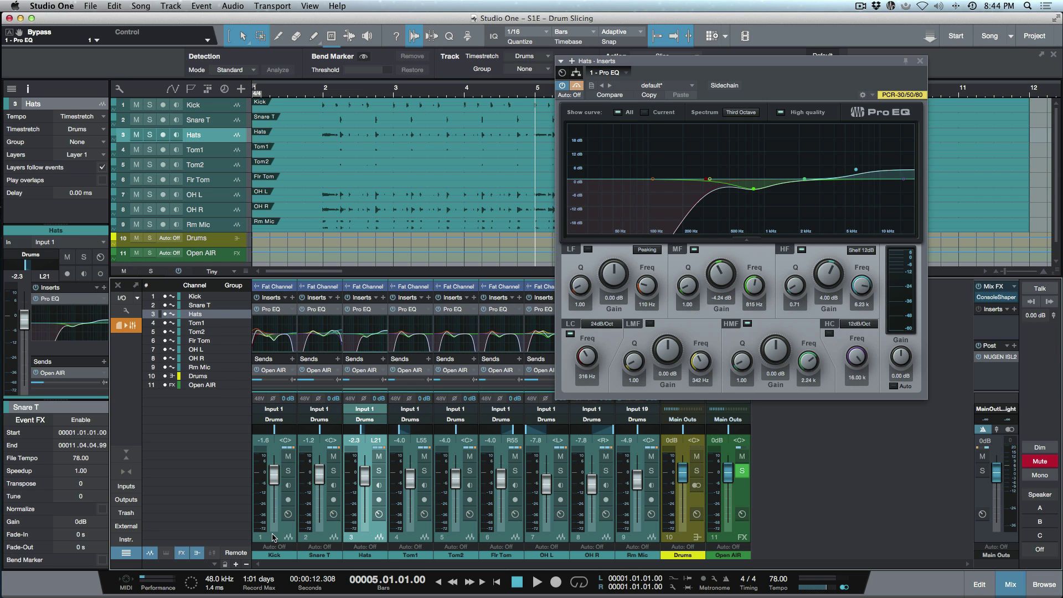
pyautogui.press('Up')
pyautogui.press('Up')
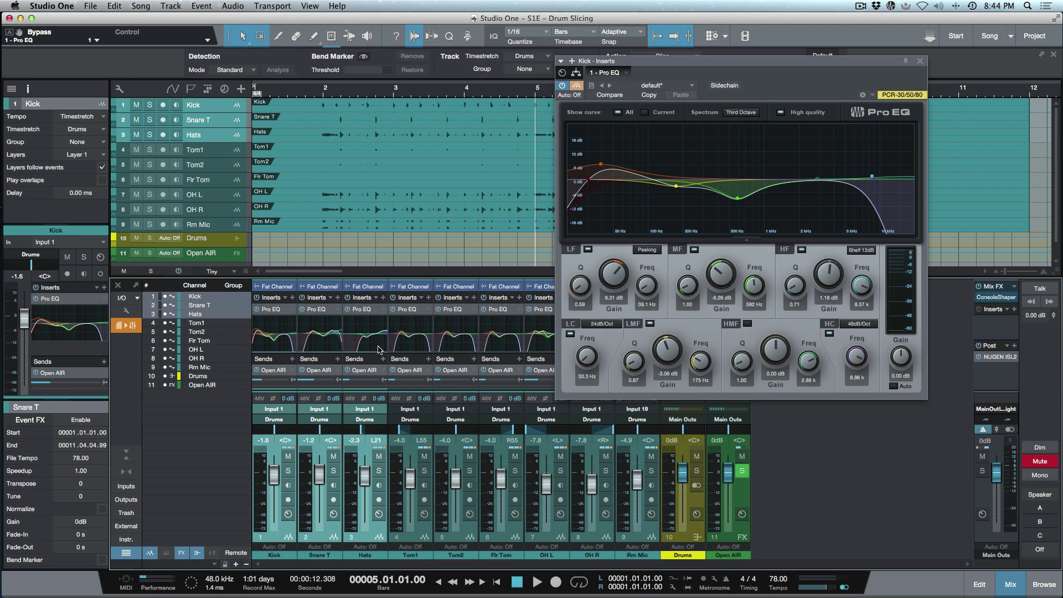
# Take the Pro EQ inserts on the selected Kick, Snare T and Hats channels out of bypass
pyautogui.rightClick(382, 312)
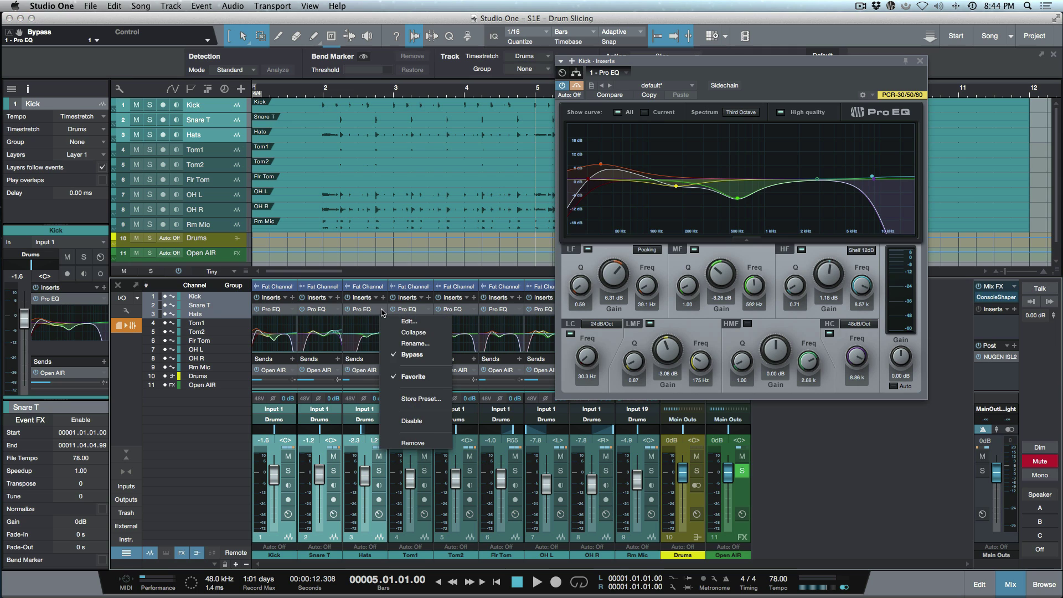
pyautogui.click(420, 359)
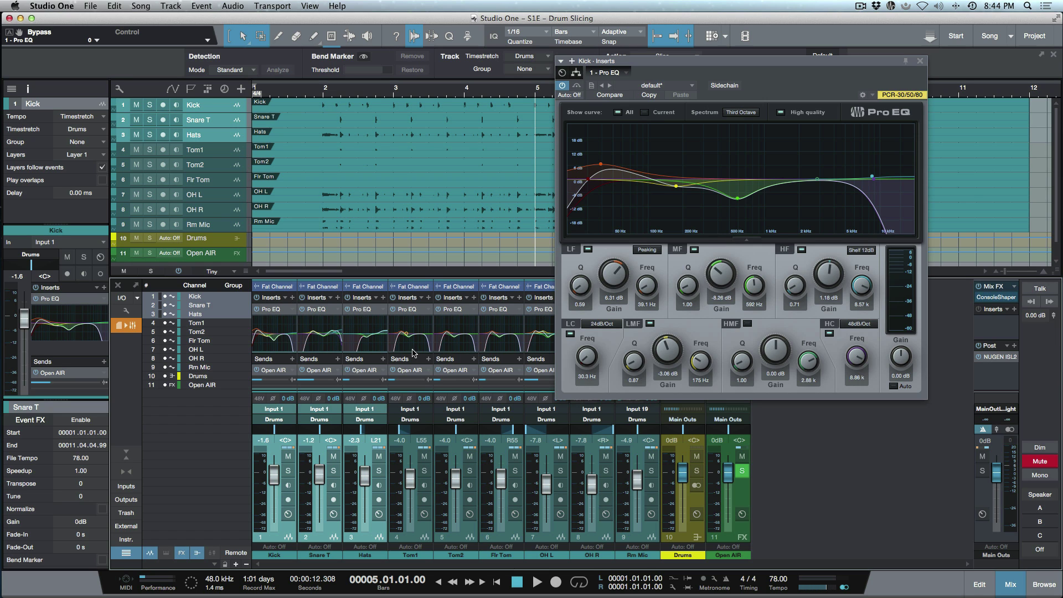
# Disable the Pro EQ inserts on the Kick, Snare T and Hats channels and enable them again
pyautogui.moveTo(404, 328)
pyautogui.click(384, 310)
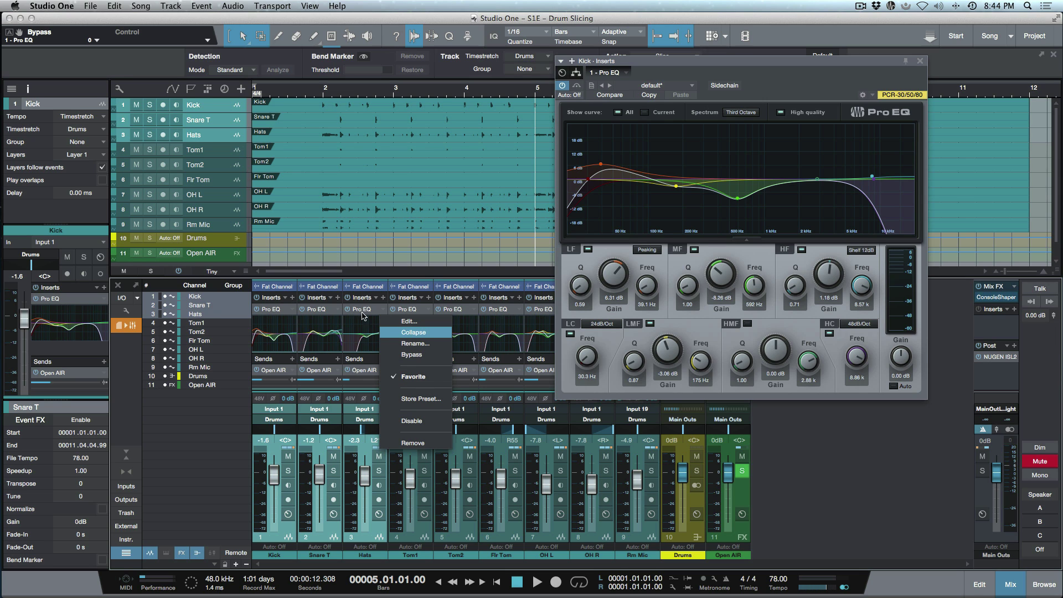
pyautogui.click(410, 421)
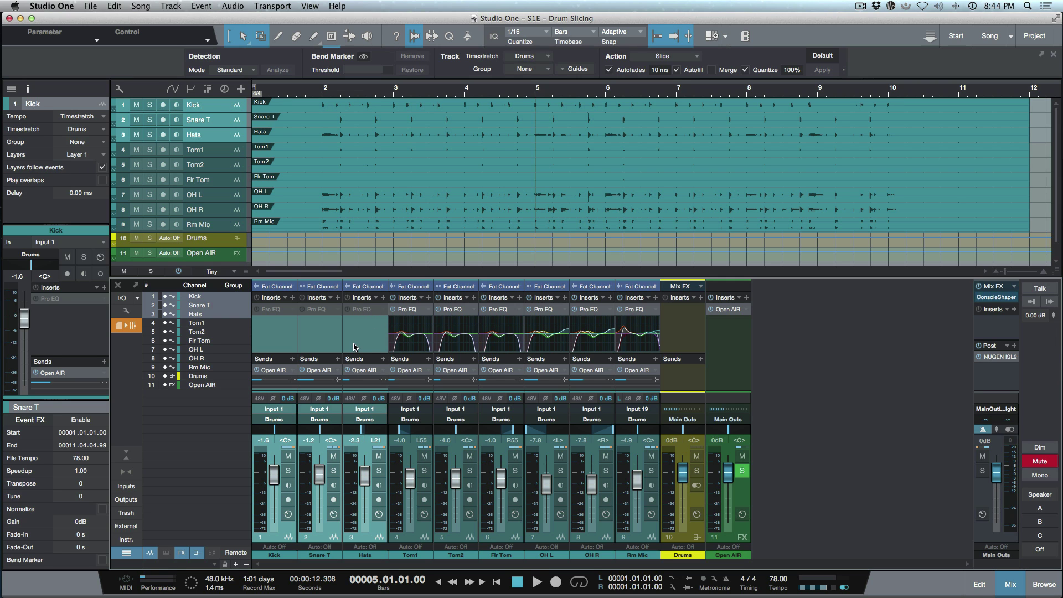
pyautogui.rightClick(383, 311)
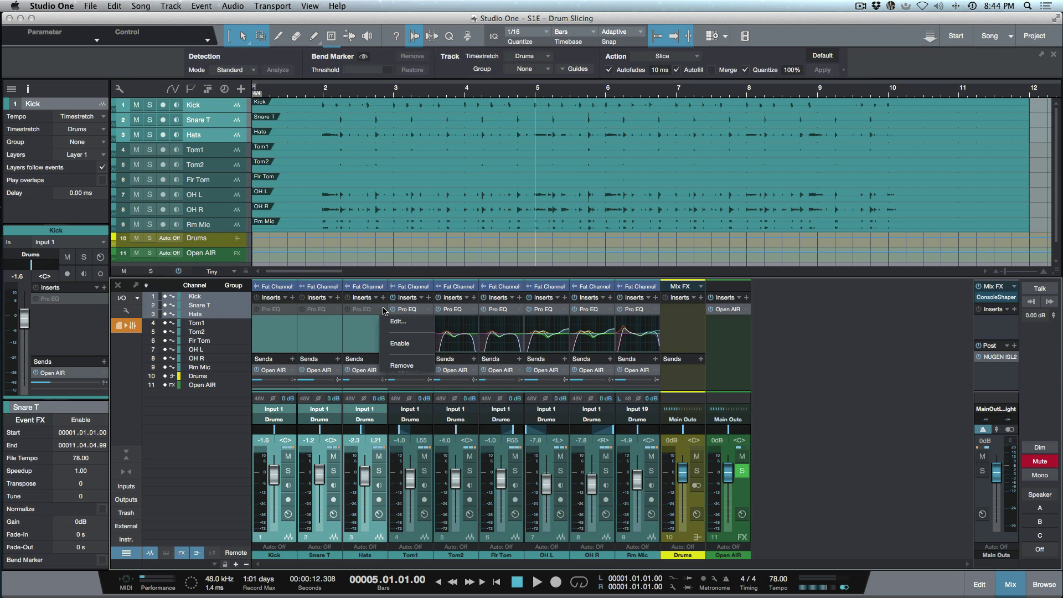
pyautogui.click(391, 343)
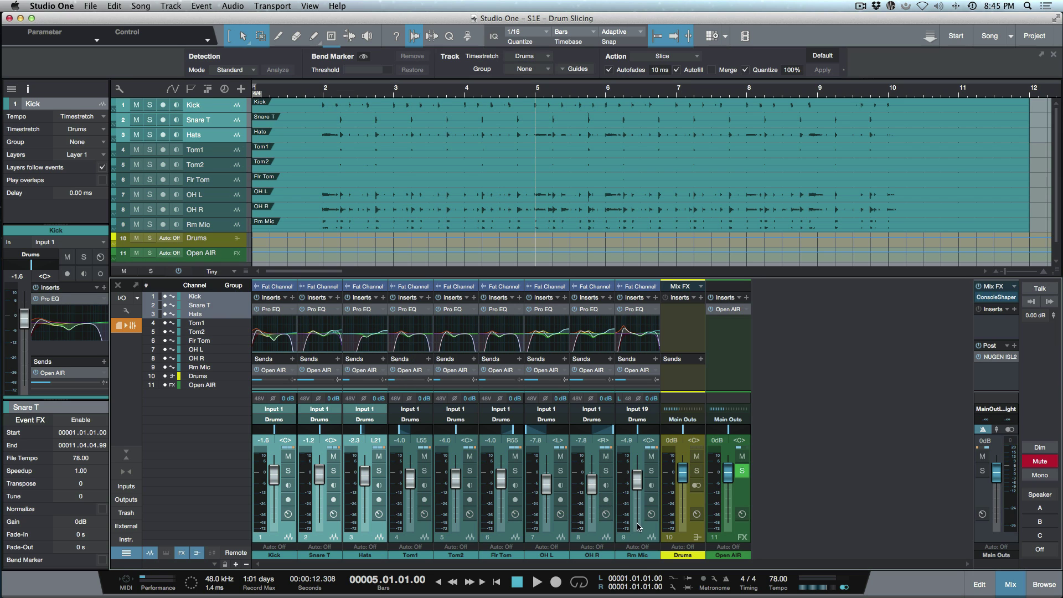
# Select all nine drum channels from Rm Mic to Kick and start playback from bar 2
pyautogui.click(640, 540)
pyautogui.keyDown('shift'); pyautogui.click(279, 533); pyautogui.keyUp('shift')
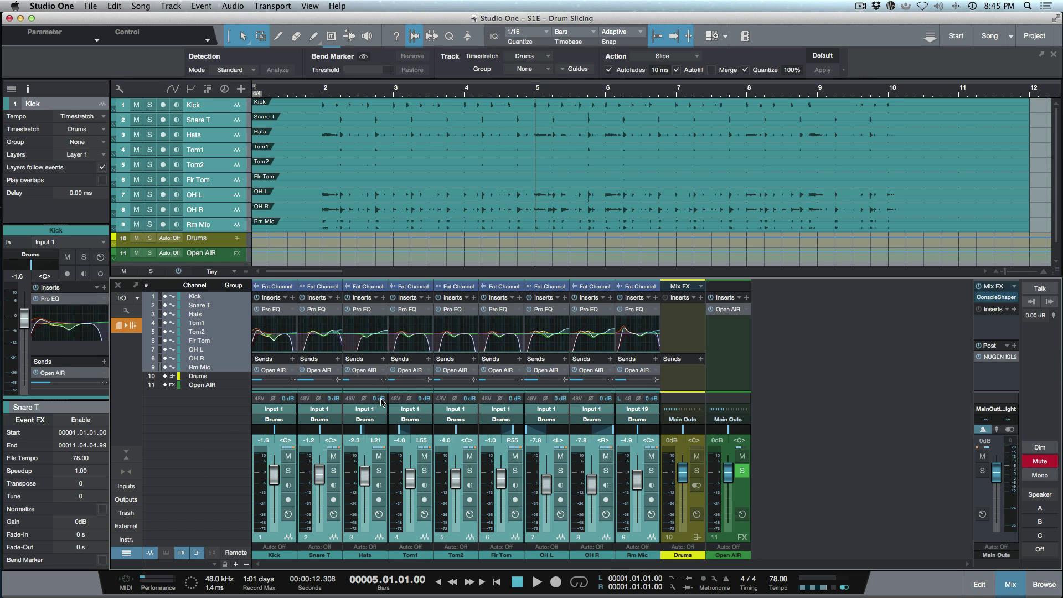
pyautogui.press(',')
pyautogui.press('.')
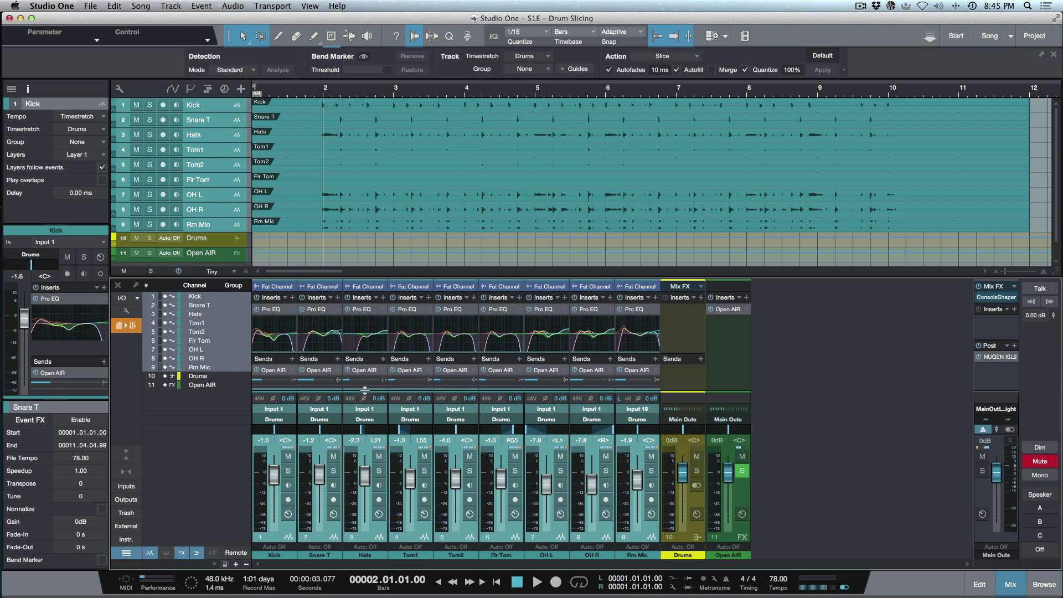
pyautogui.press('space')
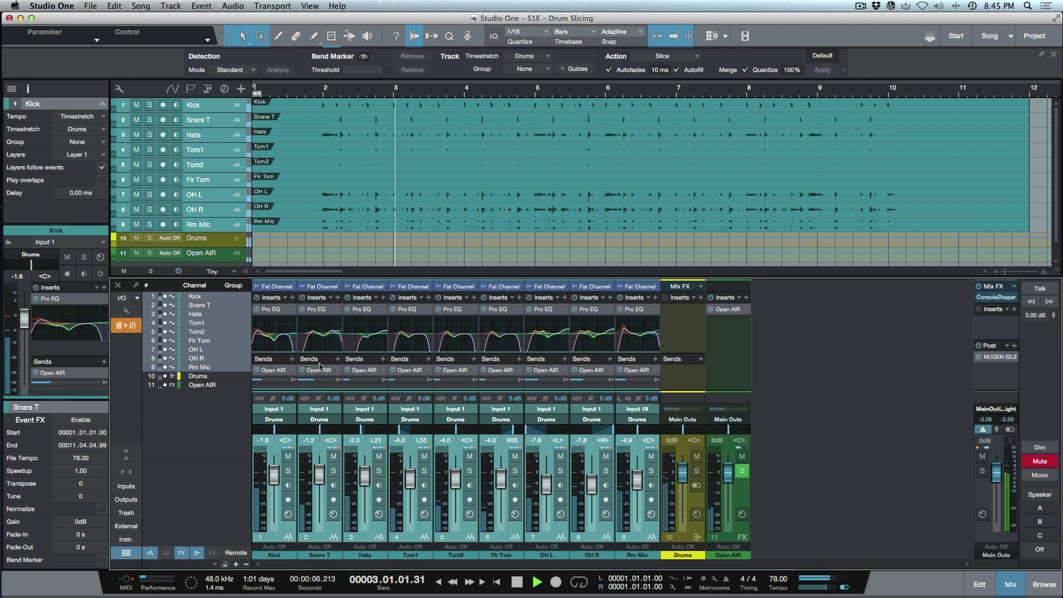
# Set the Open AIR send level of the nine selected drum channels to about -14.6 dB and stop playback
pyautogui.moveTo(320, 380)
pyautogui.mouseDown()
pyautogui.moveTo(322, 345)
pyautogui.moveTo(322, 392)
pyautogui.moveTo(322, 347)
pyautogui.moveTo(325, 368)
pyautogui.mouseUp()
pyautogui.press('space')
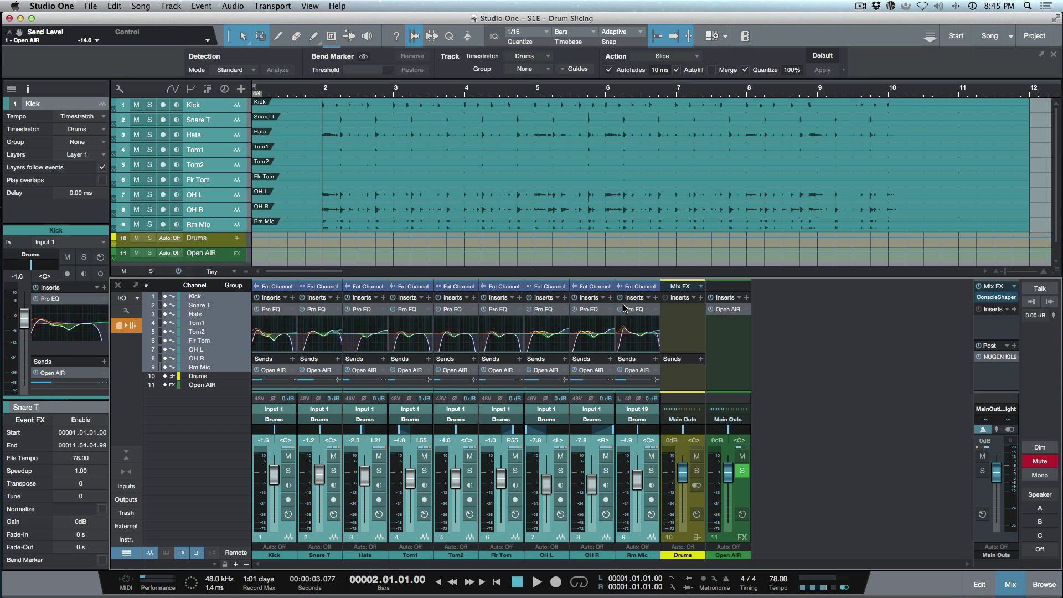
# During playback, switch the Pro EQ inserts and Open AIR sends of all selected drum channels off and on again
pyautogui.press('space')
pyautogui.click(257, 314)
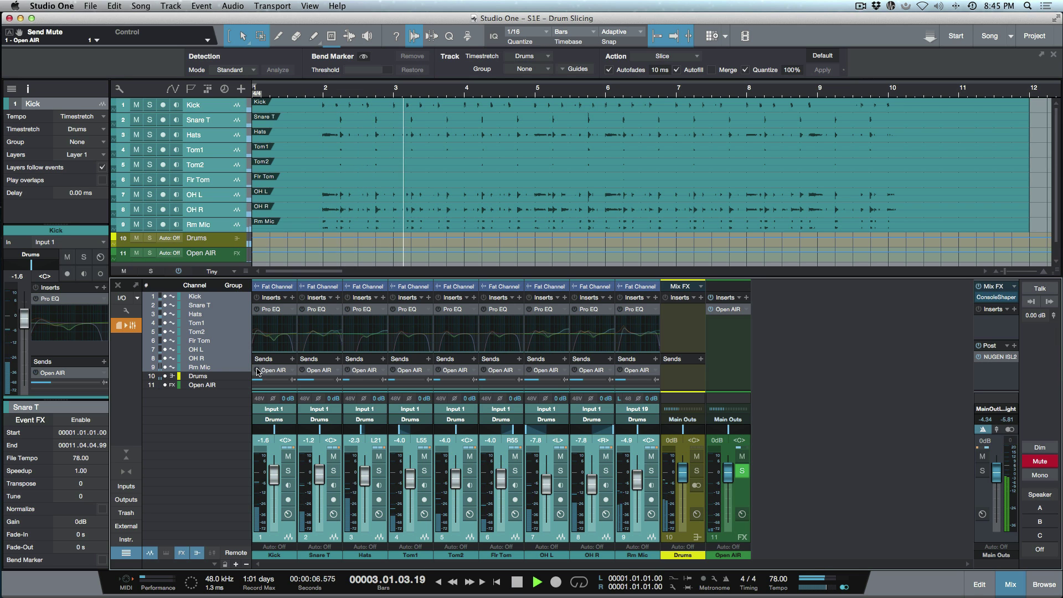
pyautogui.click(258, 370)
pyautogui.click(258, 310)
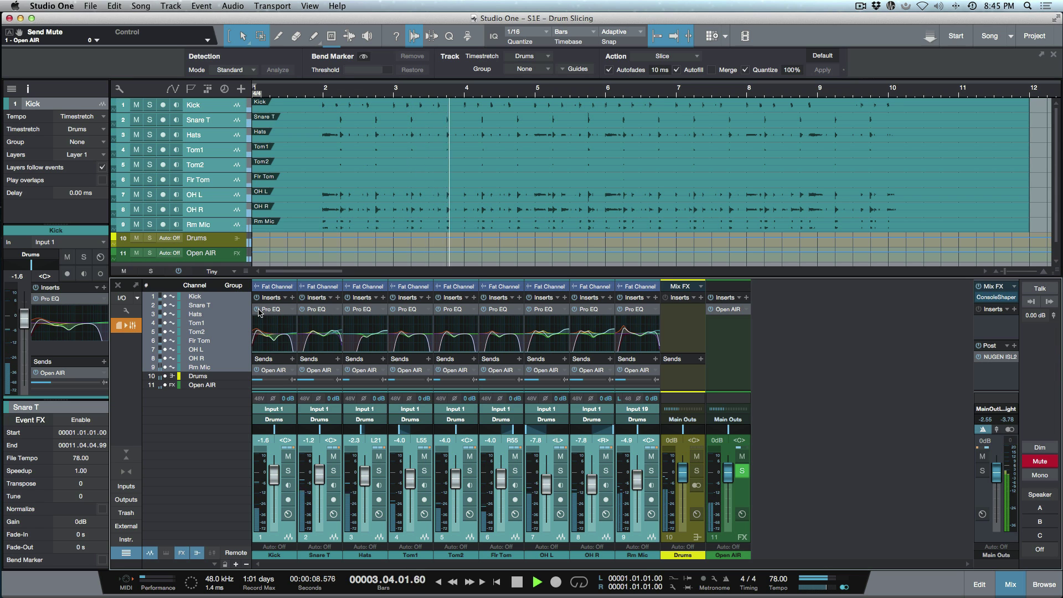
# Lower the Open AIR send level of the selected drum channels to about -17.1 dB and stop playback
pyautogui.moveTo(320, 389)
pyautogui.moveTo(319, 388); pyautogui.dragTo(320, 390)
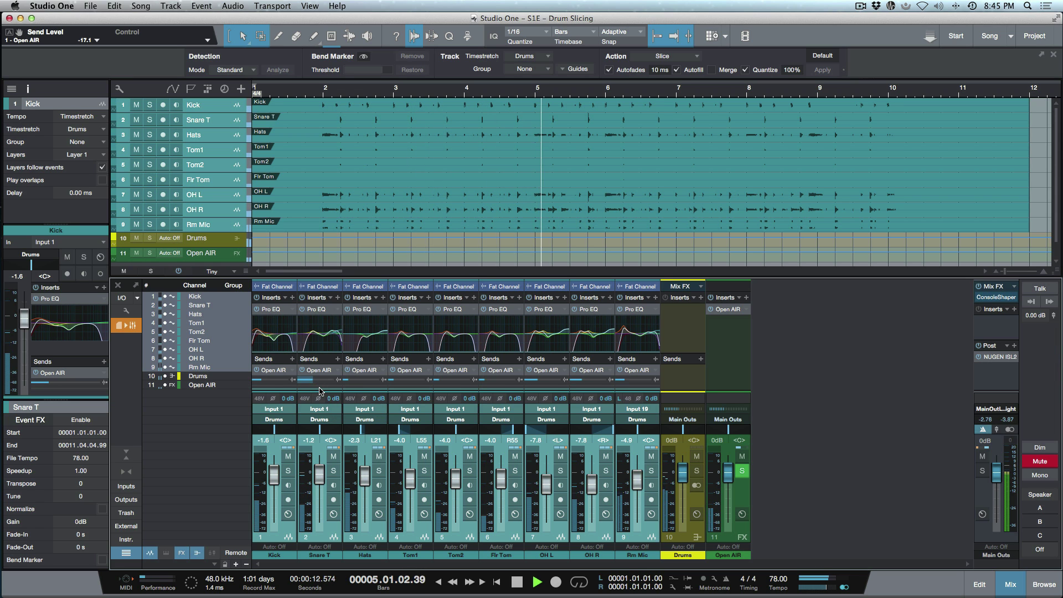
pyautogui.press('space')
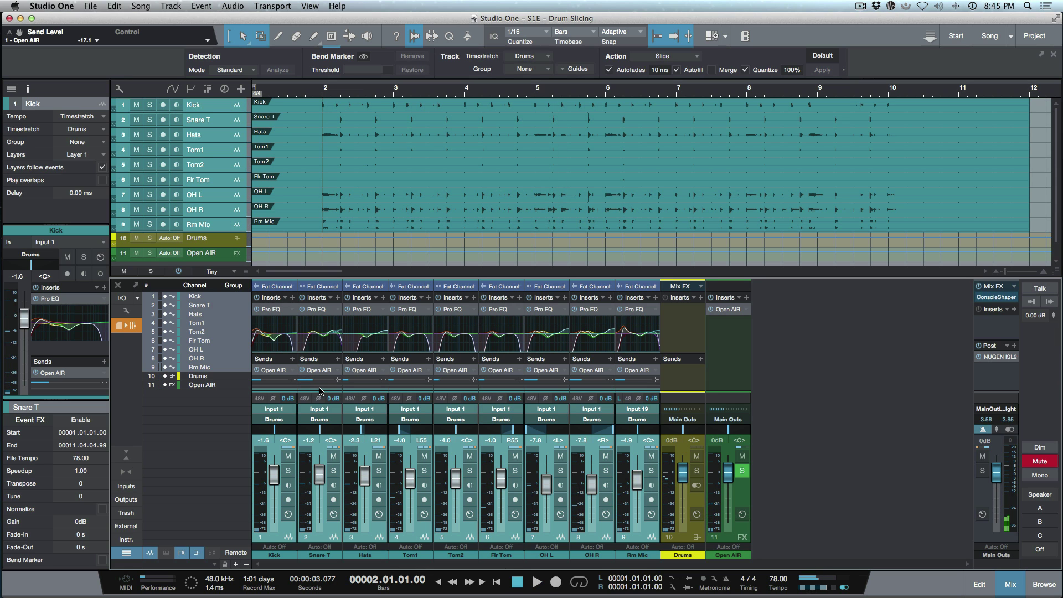
# Open the effects browser and expand the Favorites folder
pyautogui.click(591, 312)
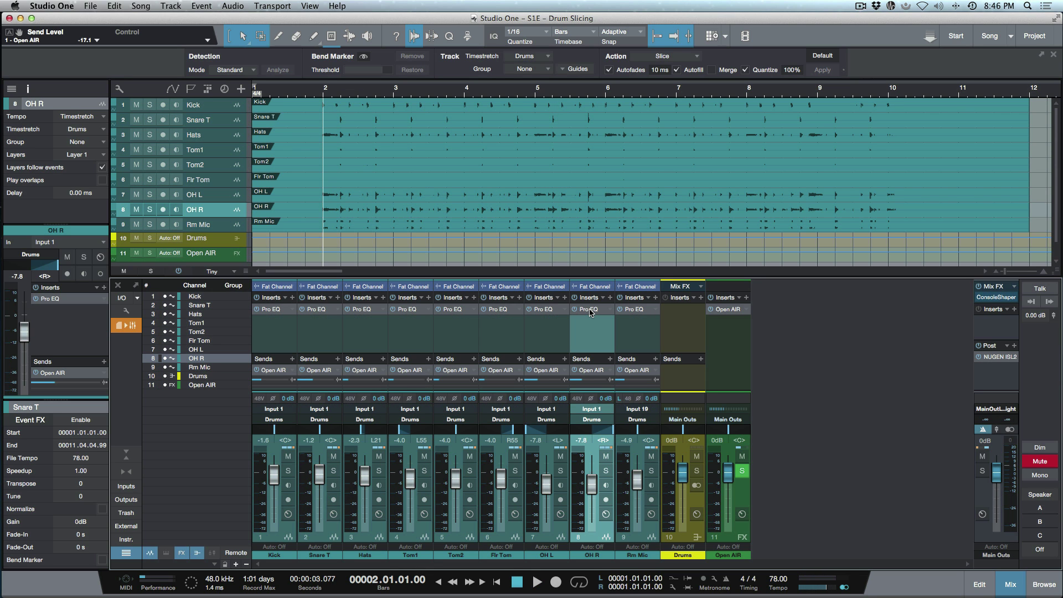
pyautogui.press('F5')
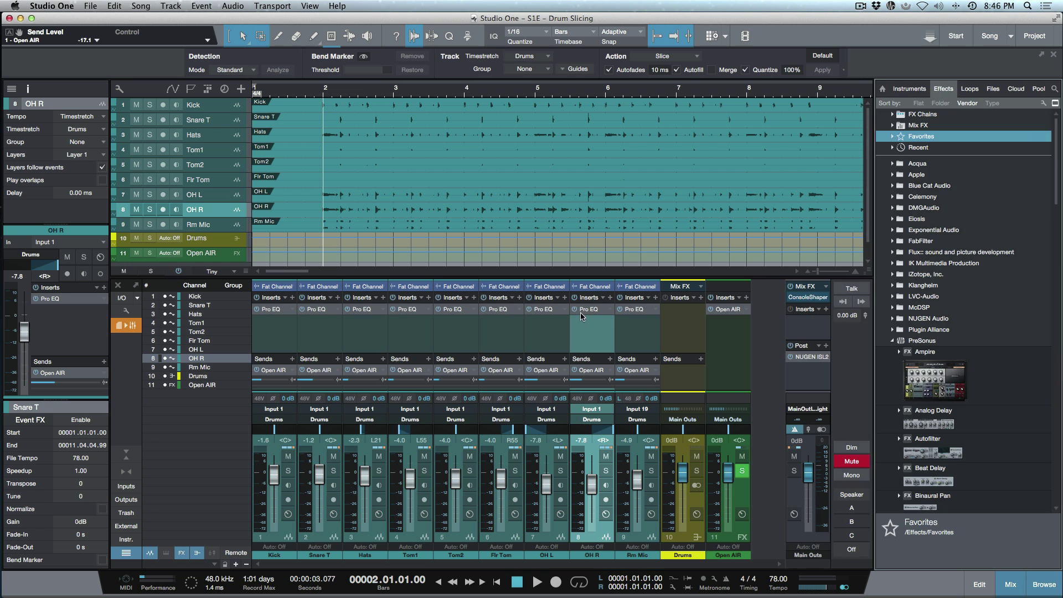
pyautogui.click(893, 136)
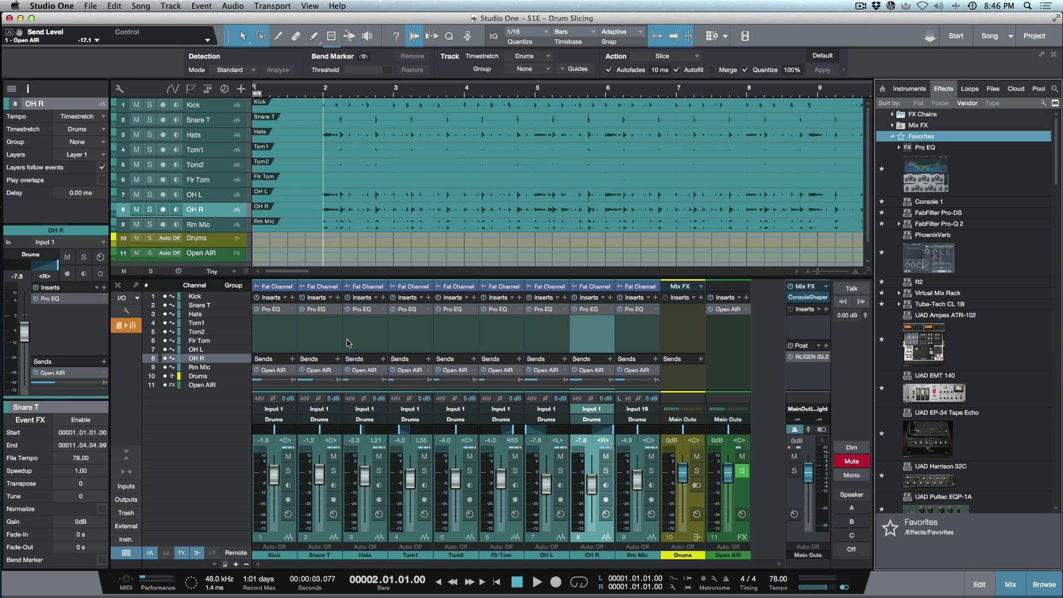
# Add a second Pro EQ from Favorites to all nine drum channels from Kick to Rm Mic and close its editor
pyautogui.click(284, 341)
pyautogui.keyDown('shift'); pyautogui.click(641, 347); pyautogui.keyUp('shift')
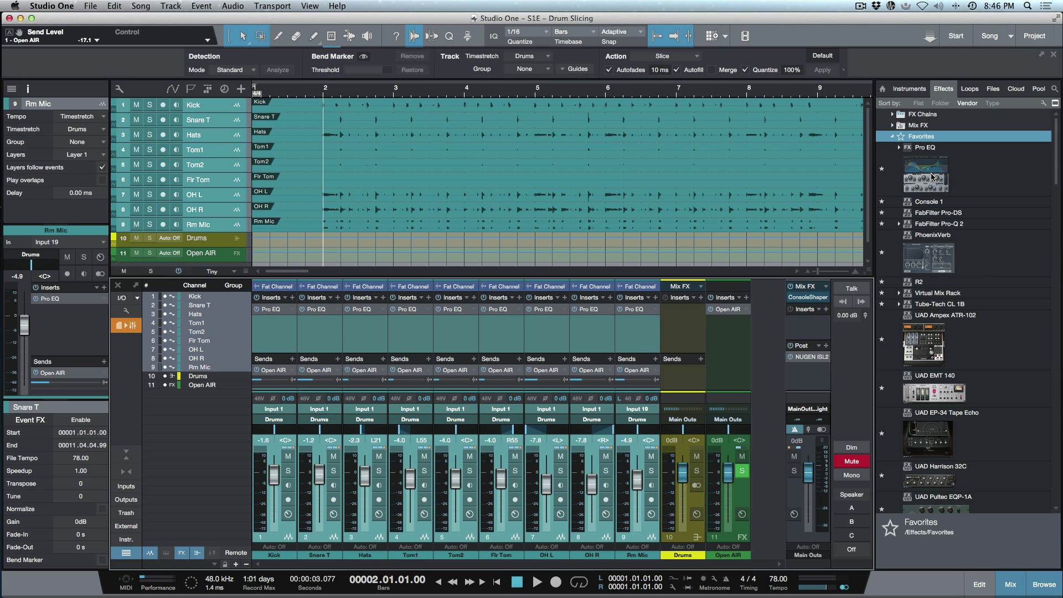
pyautogui.moveTo(932, 177); pyautogui.dragTo(277, 343)
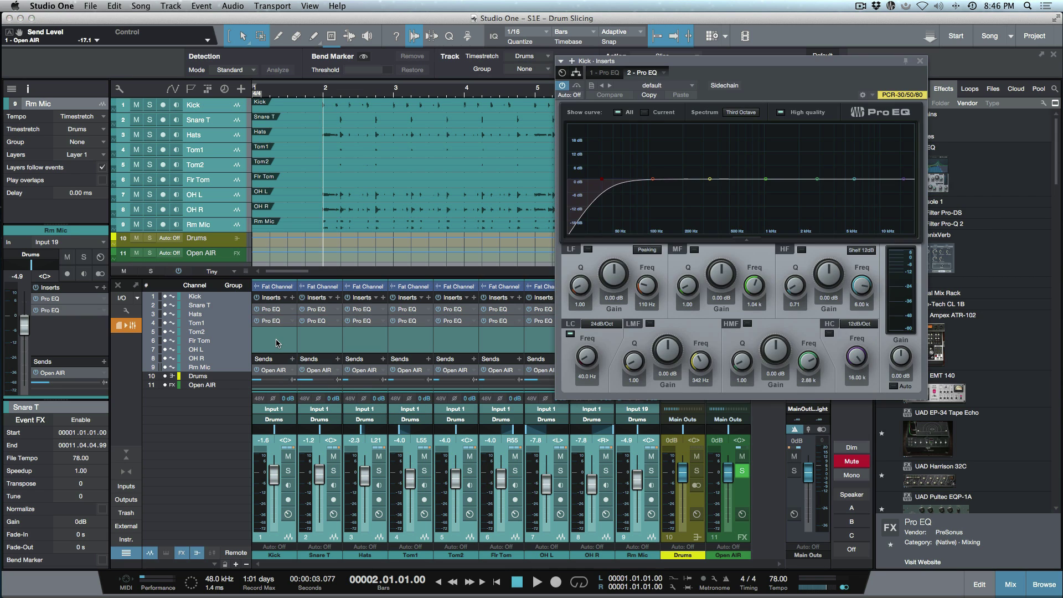
pyautogui.click(921, 61)
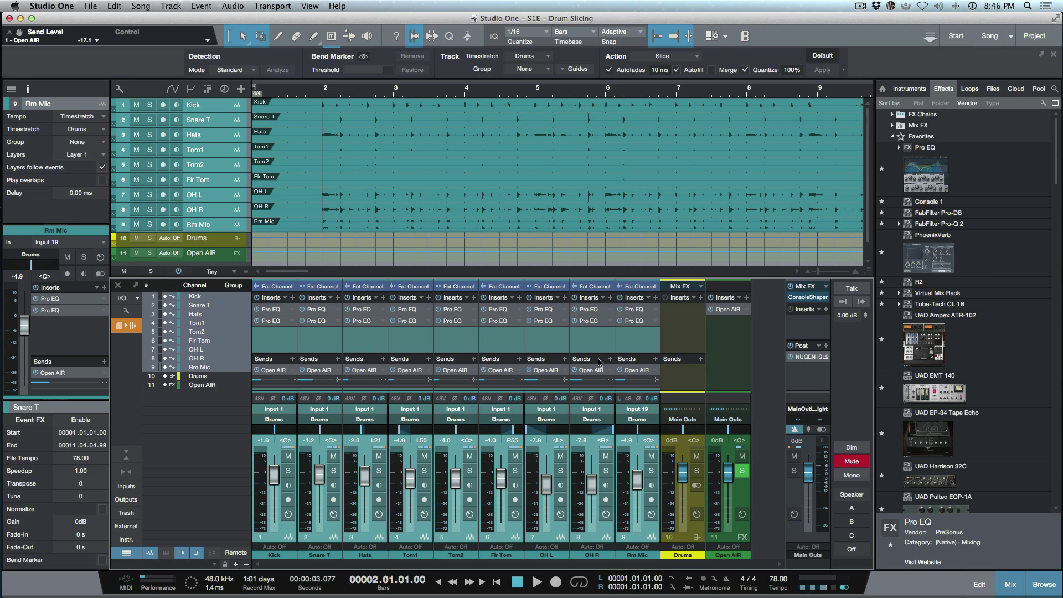
# Select the seven channels from OH L to Kick and toggle their insert rack and both Pro EQ inserts
pyautogui.click(554, 344)
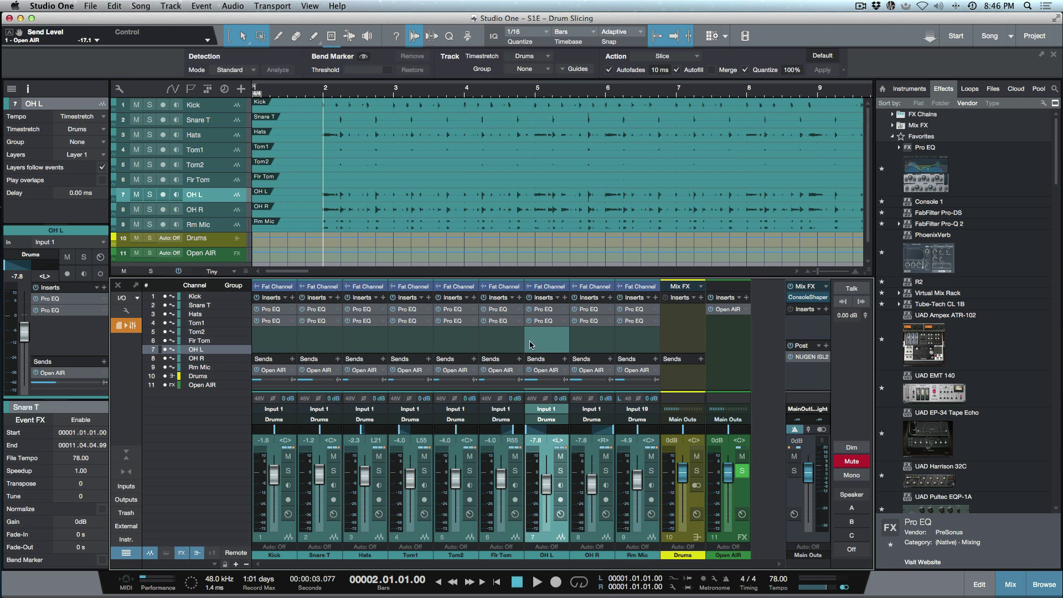
pyautogui.keyDown('shift'); pyautogui.click(269, 341); pyautogui.keyUp('shift')
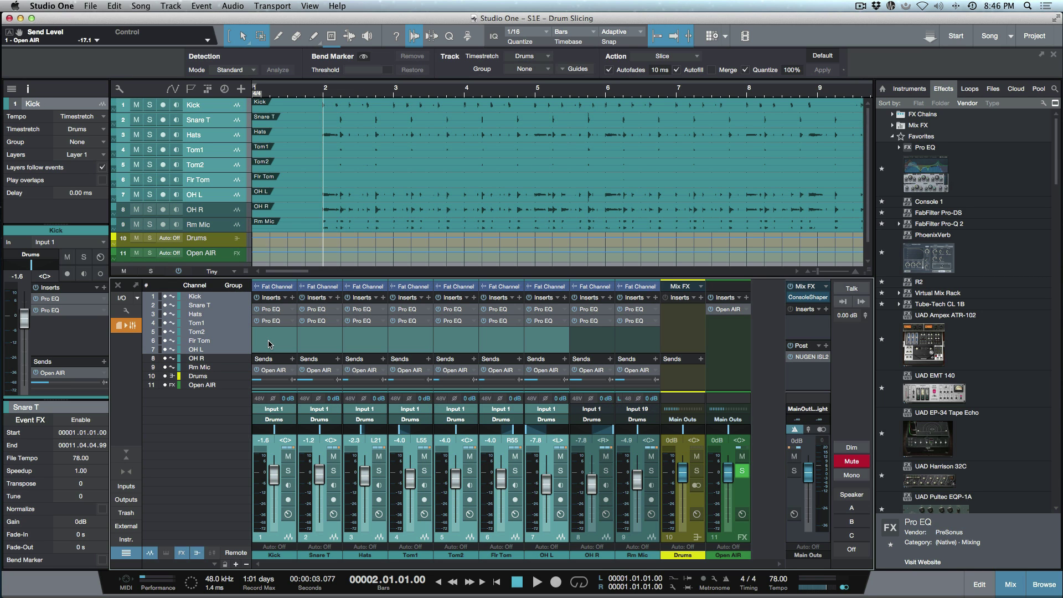
pyautogui.click(256, 298)
pyautogui.click(529, 309)
pyautogui.click(530, 321)
# Bypass the first Pro EQ on the seven channels from Kick to OH L and take it out of bypass again
pyautogui.rightClick(563, 317)
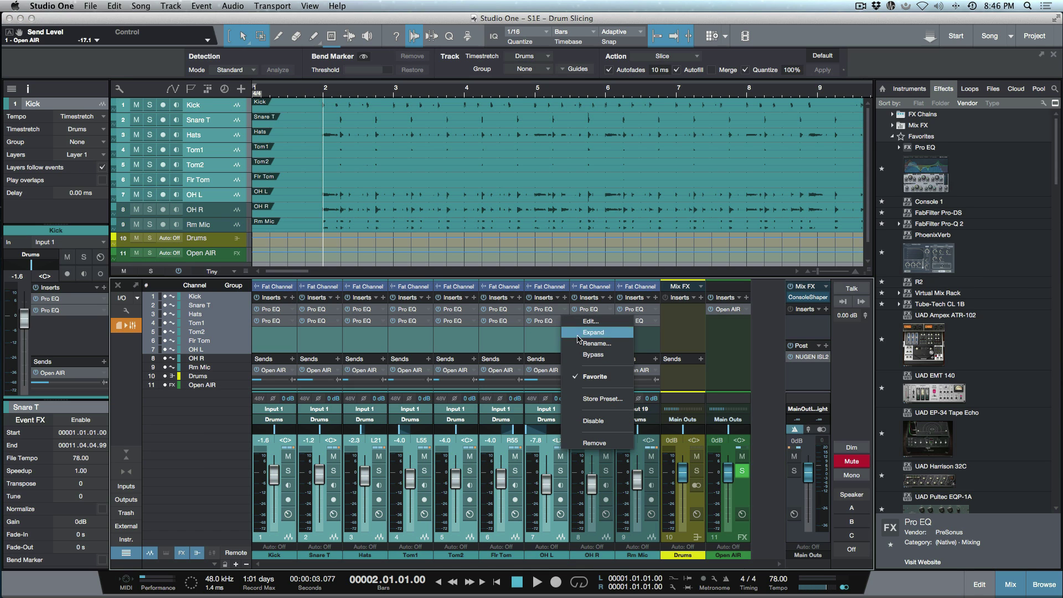
pyautogui.click(593, 354)
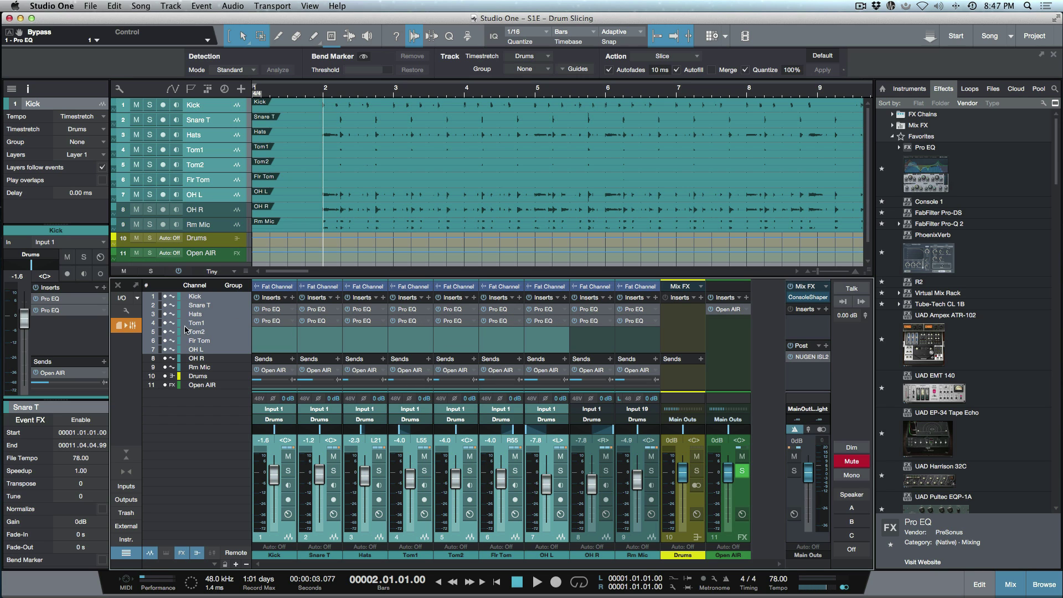
pyautogui.click(562, 310)
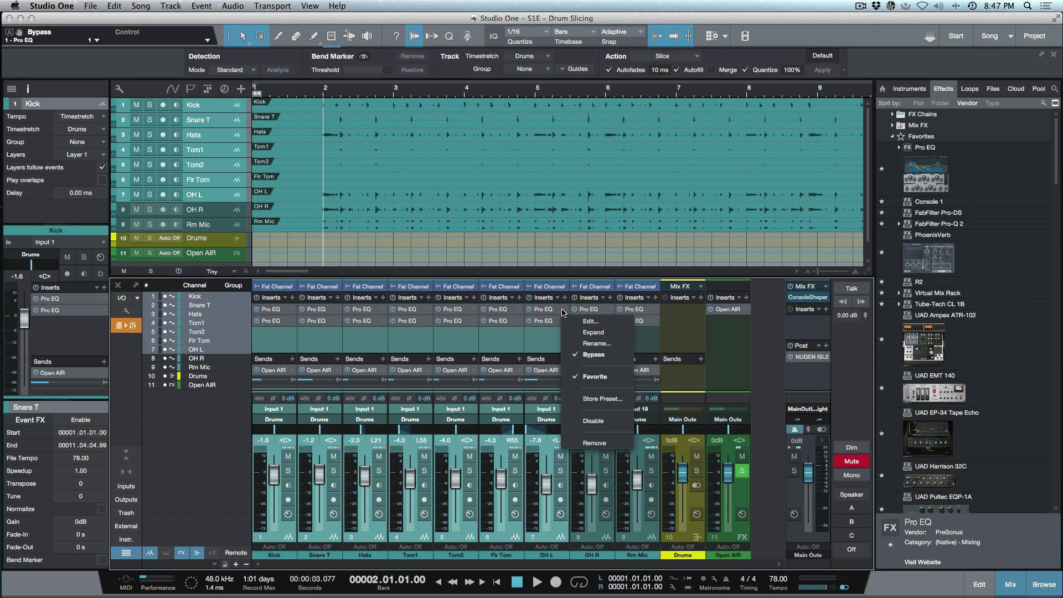
pyautogui.click(589, 355)
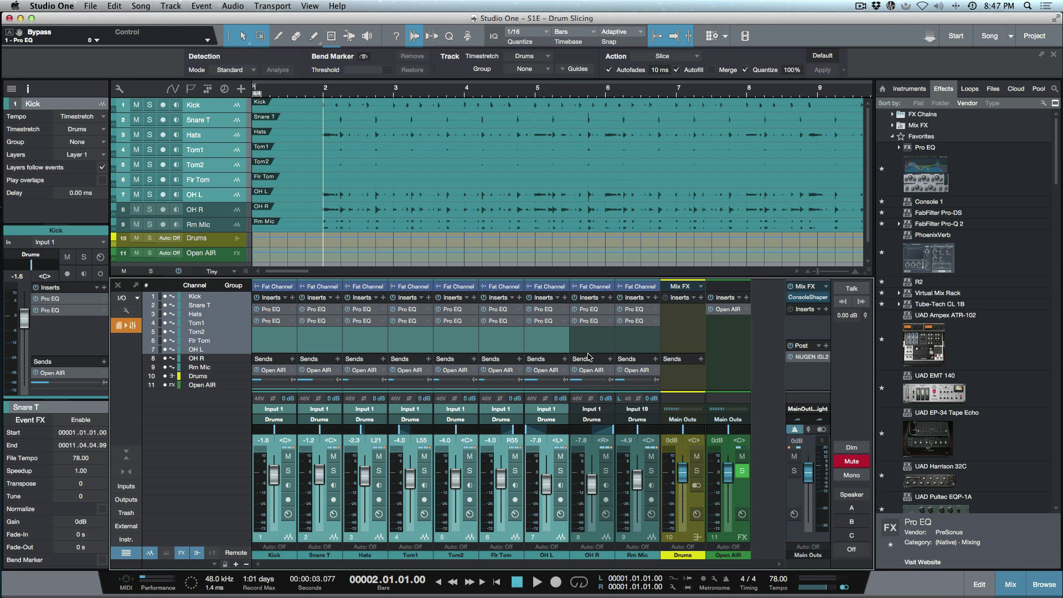
# Select all nine drum channels from Rm Mic to Kick and remove their second Pro EQ insert
pyautogui.click(628, 345)
pyautogui.keyDown('shift'); pyautogui.click(280, 340); pyautogui.keyUp('shift')
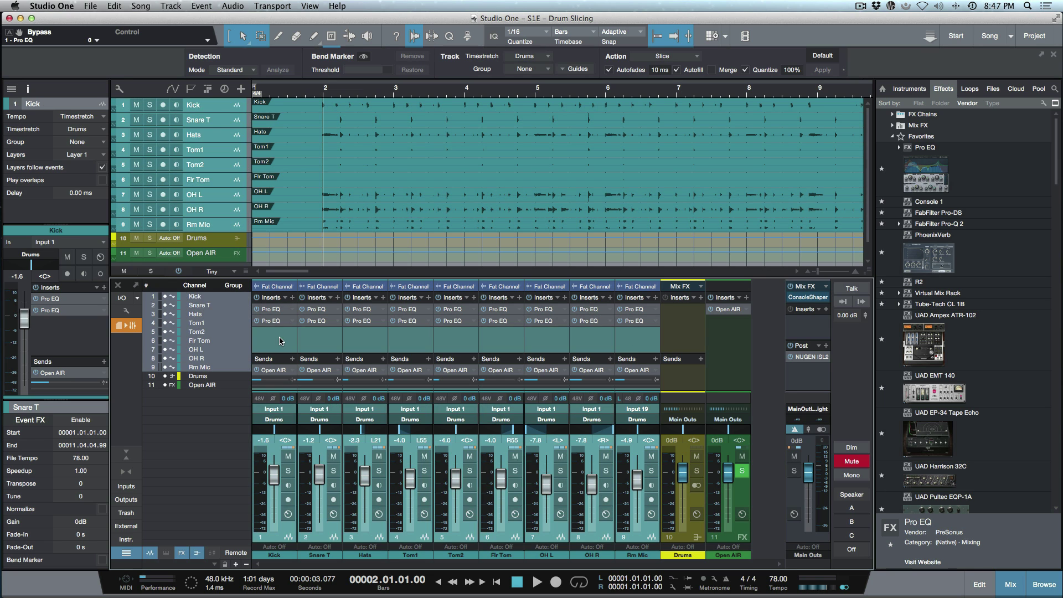
pyautogui.rightClick(654, 322)
pyautogui.click(682, 455)
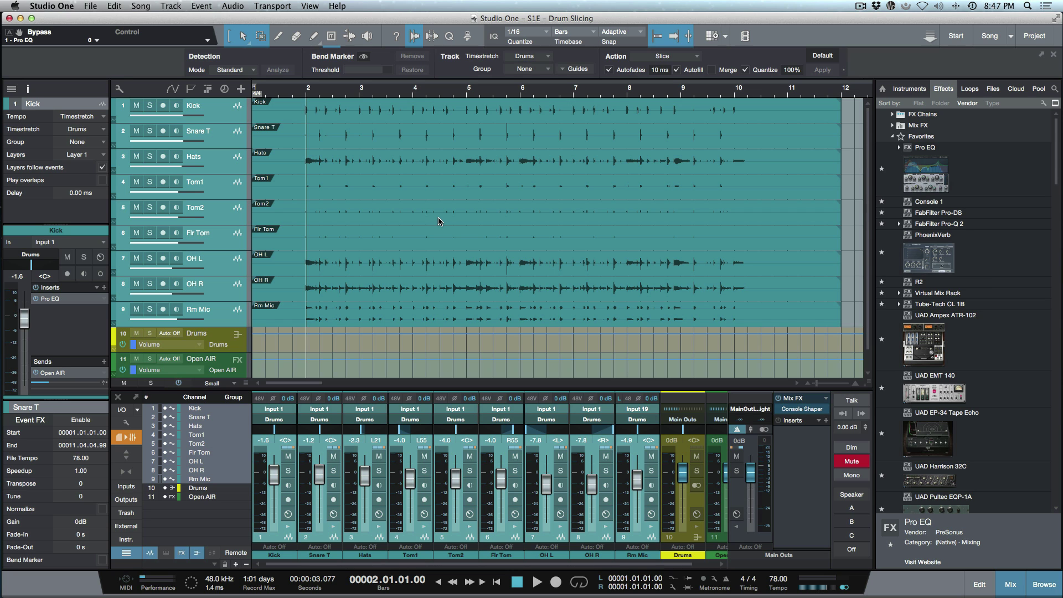
# Select the nine tracks from Kick to Rm Mic in the arrangement and disable them
pyautogui.click(223, 115)
pyautogui.keyDown('shift'); pyautogui.click(216, 320); pyautogui.keyUp('shift')
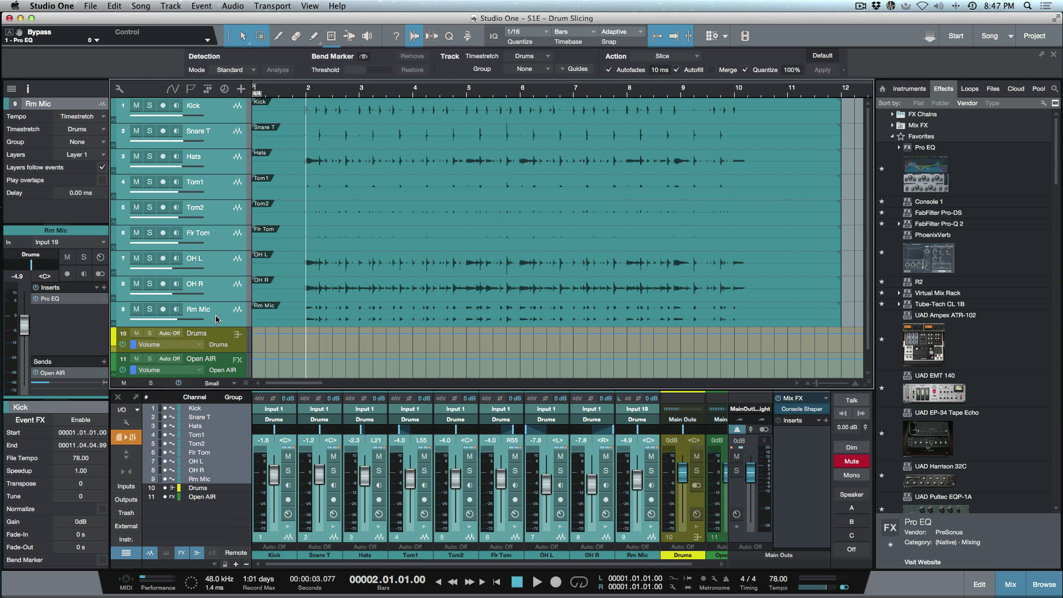
pyautogui.rightClick(216, 319)
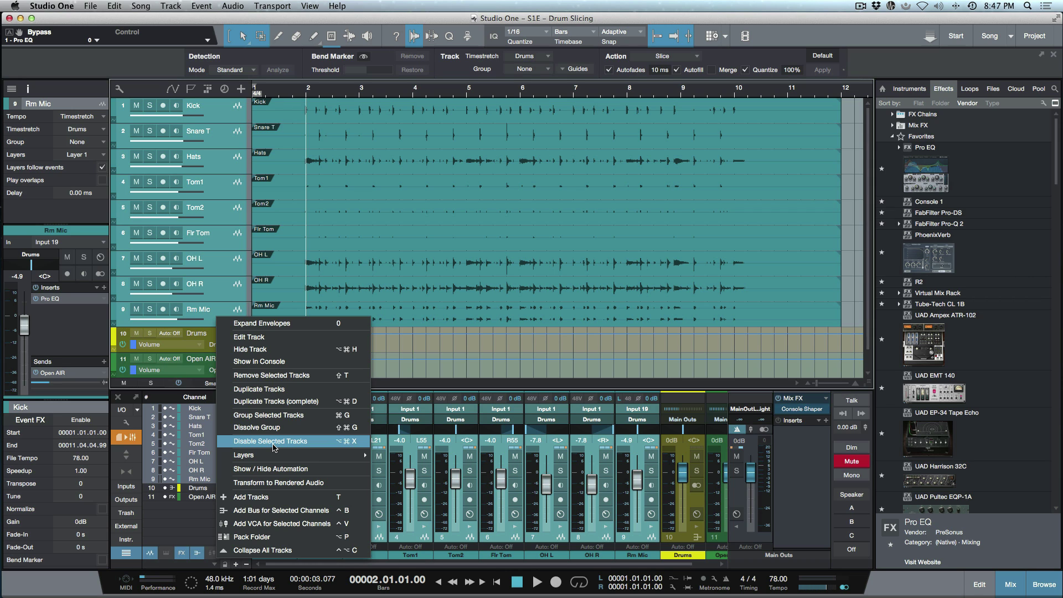
pyautogui.click(451, 94)
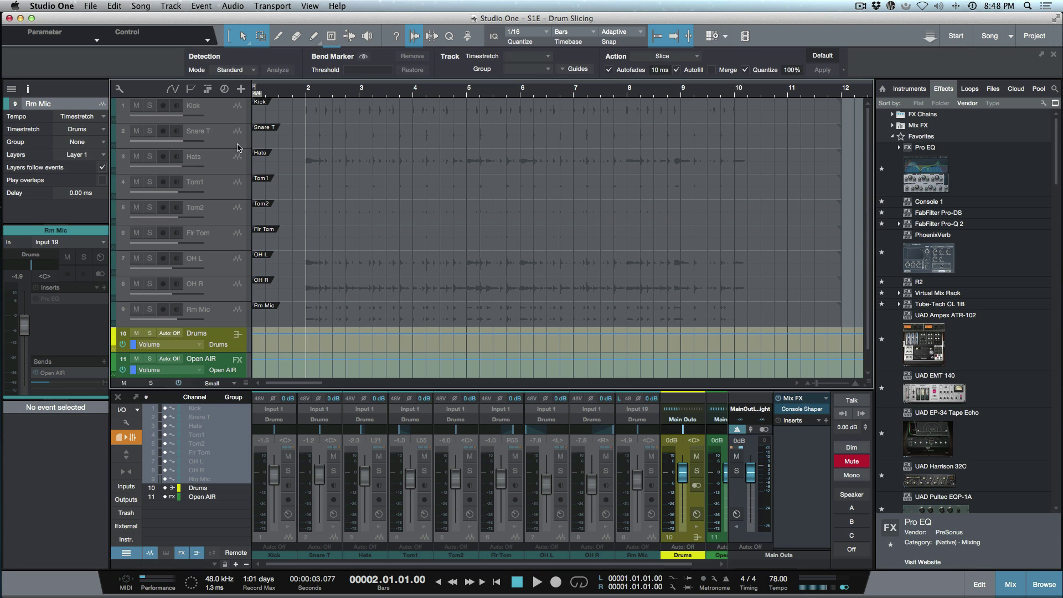
# Reselect the disabled Kick to Rm Mic tracks and enable them
pyautogui.click(219, 118)
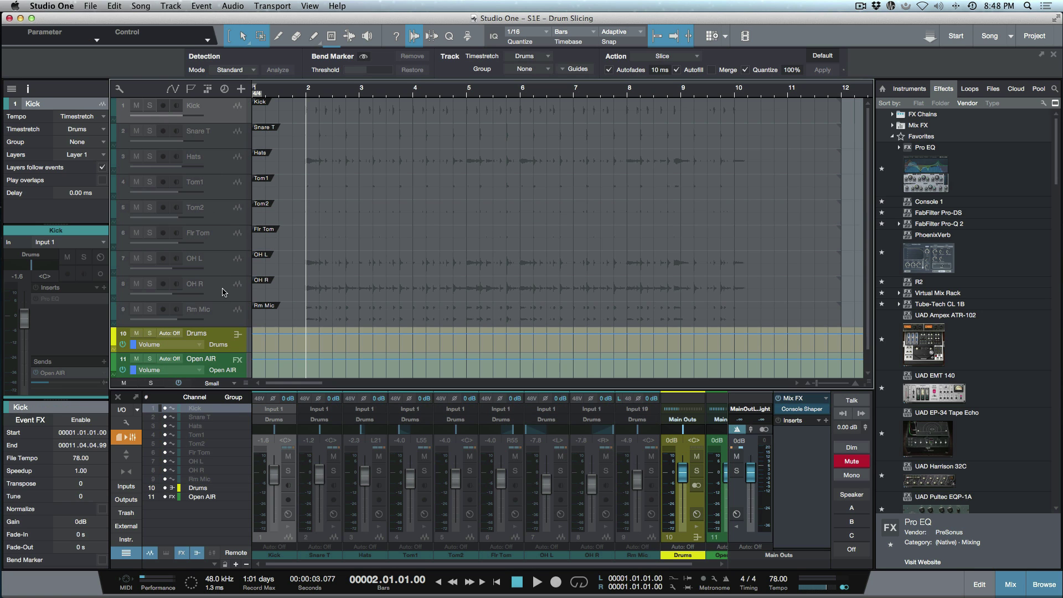
pyautogui.rightClick(224, 317)
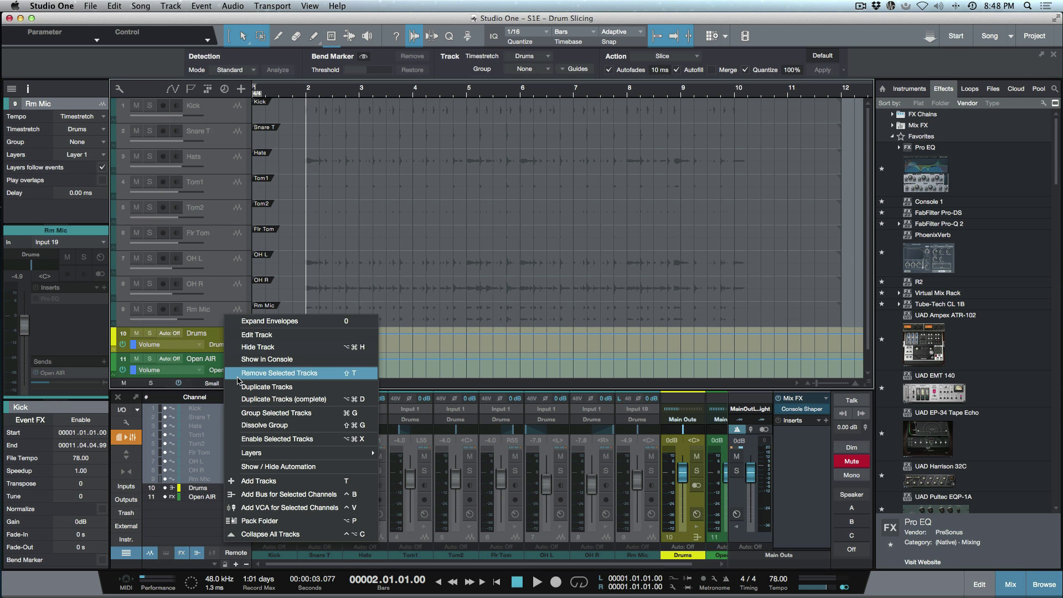
pyautogui.click(270, 440)
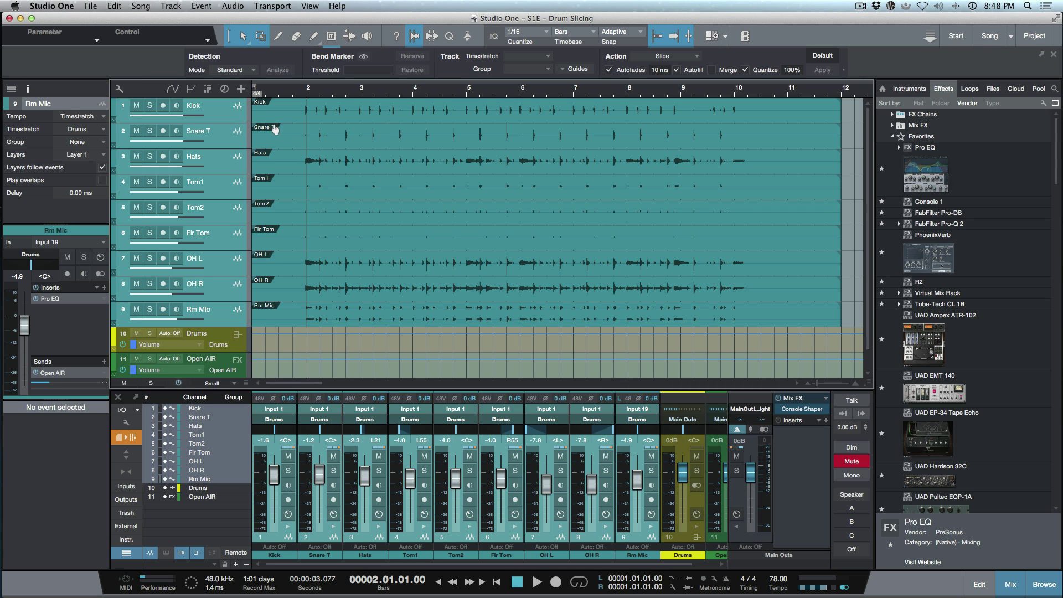
# Select the audio events on all nine drum tracks and mute them
pyautogui.moveTo(319, 109); pyautogui.dragTo(427, 316)
pyautogui.press('super+a')
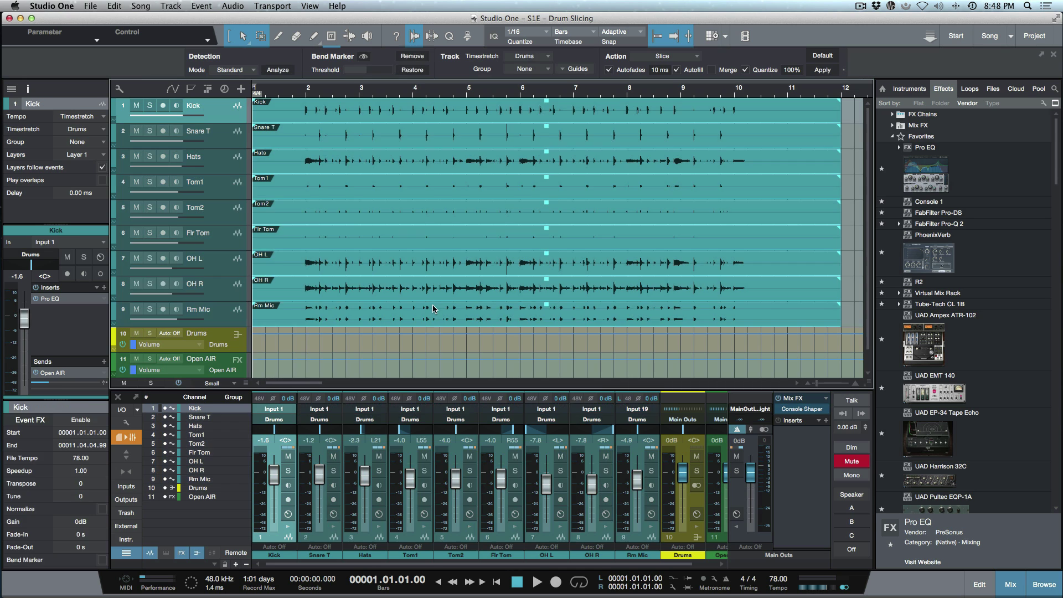
pyautogui.click(458, 320)
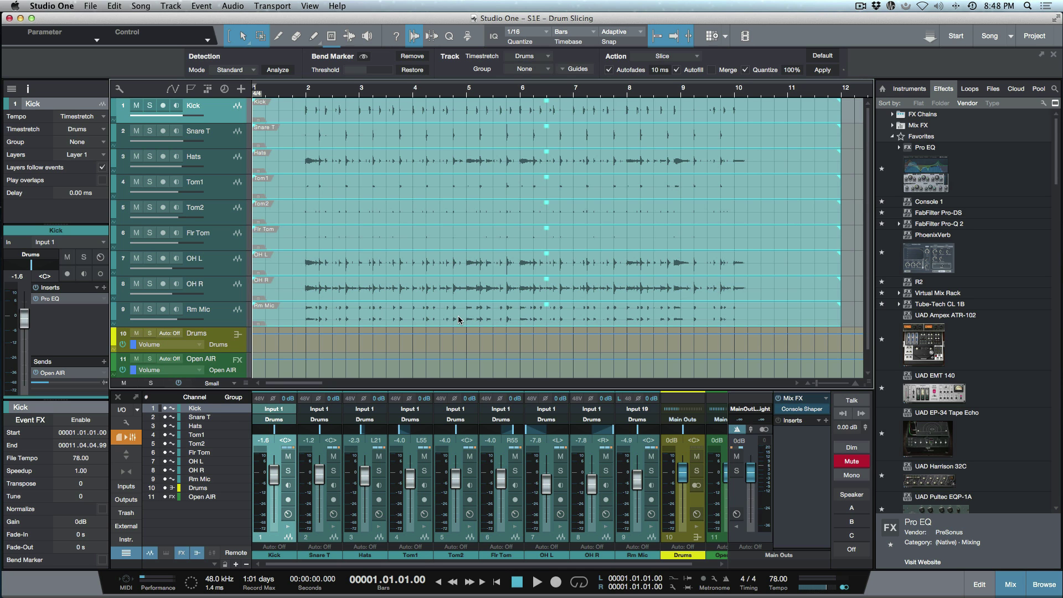
# Check the drum channels' inserts in the expanded console and unmute the audio events on all nine drum tracks
pyautogui.press('F3')
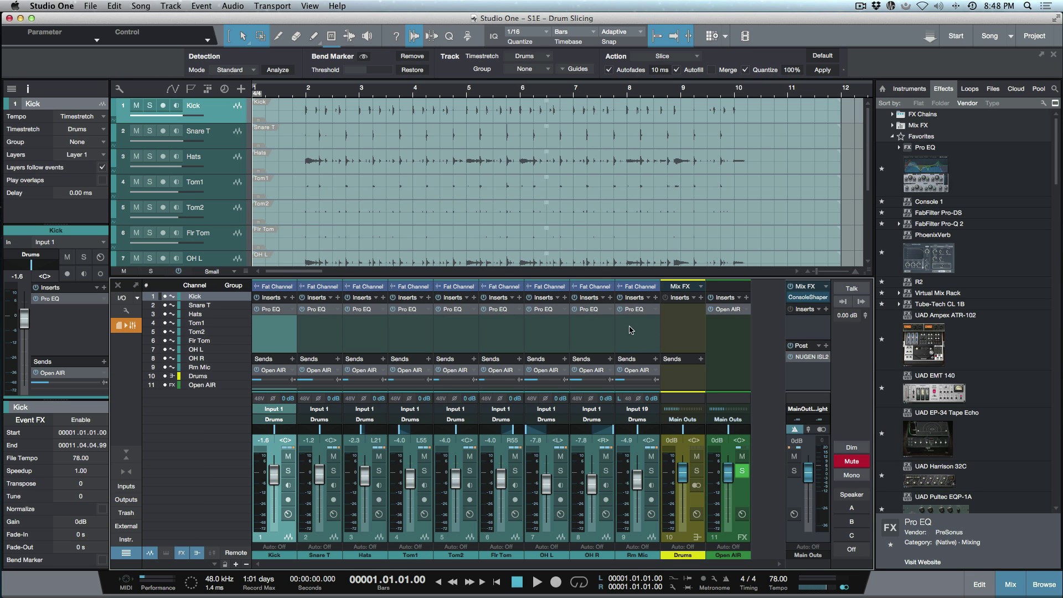
pyautogui.click(362, 301)
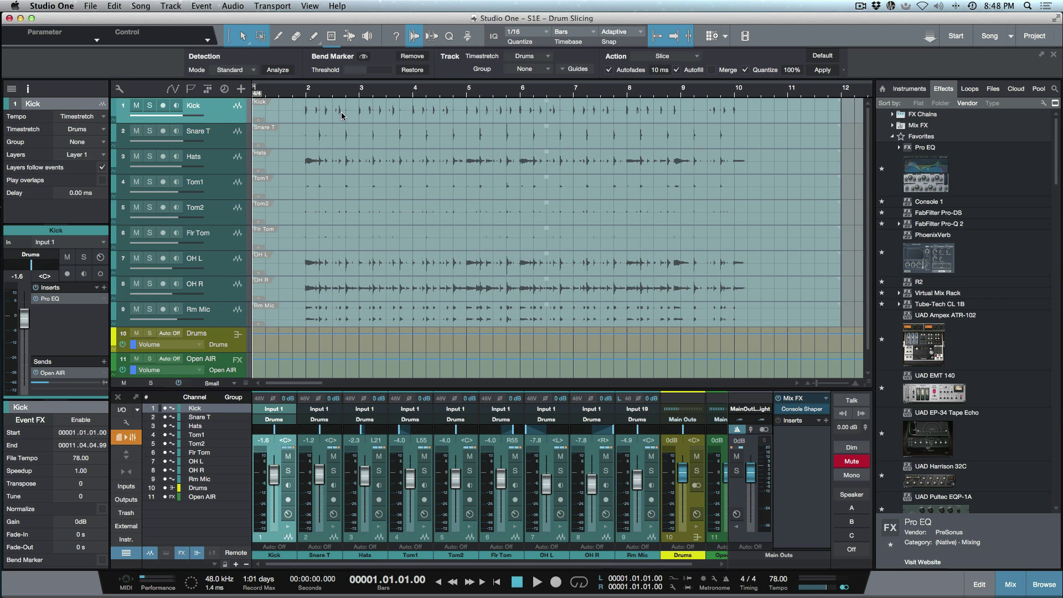
pyautogui.moveTo(342, 115); pyautogui.dragTo(432, 314)
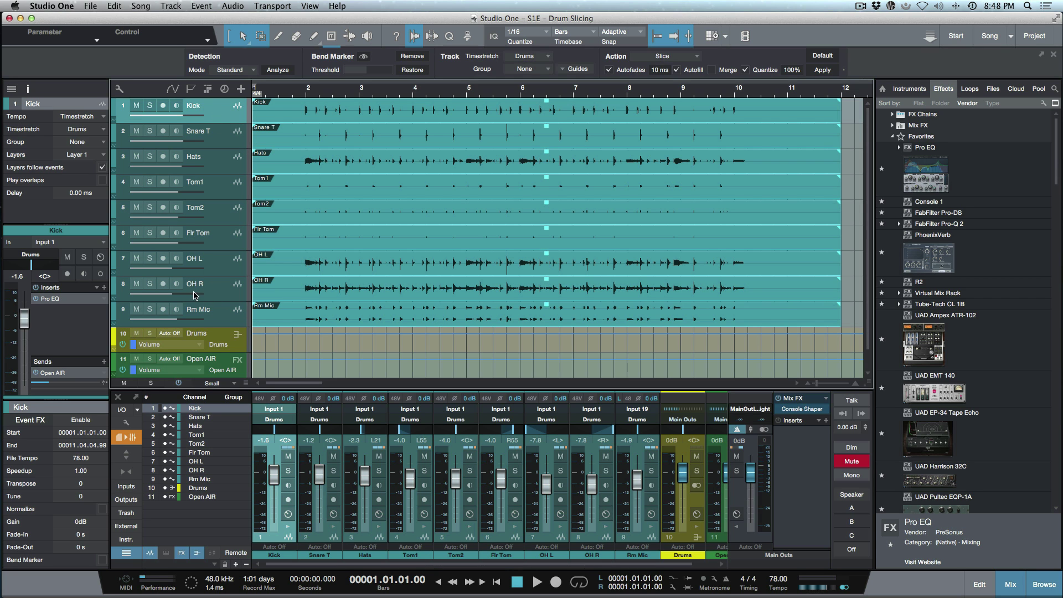
# Extend the track selection from Kick to Rm Mic and disable the selected tracks
pyautogui.keyDown('shift'); pyautogui.click(213, 319); pyautogui.keyUp('shift')
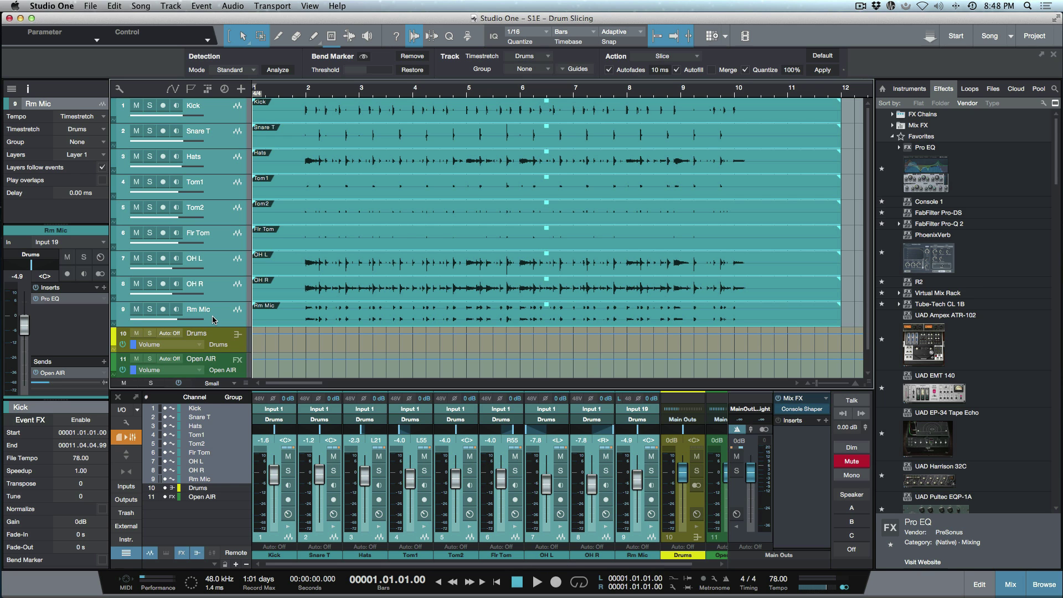
pyautogui.rightClick(214, 320)
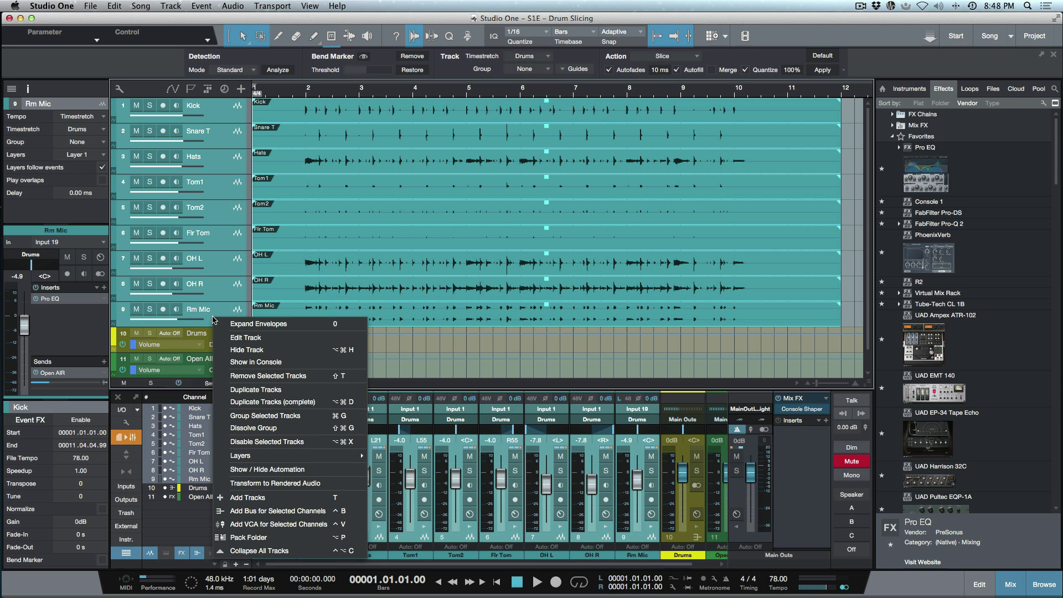
pyautogui.click(252, 441)
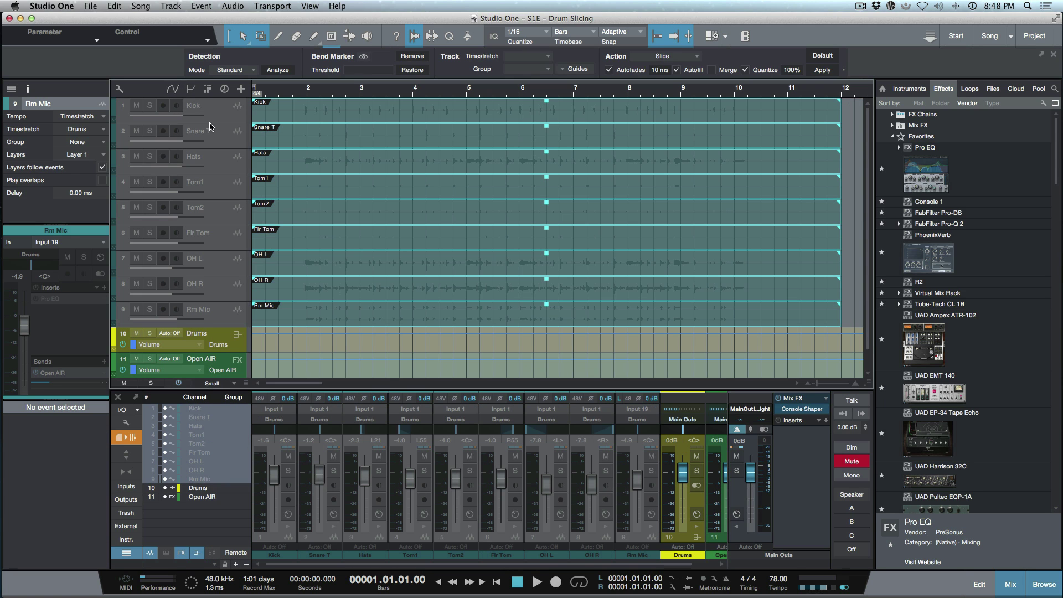
# Reselect the drum tracks from Kick to Rm Mic, and disable and hide all nine of them
pyautogui.rightClick(216, 313)
pyautogui.click(244, 347)
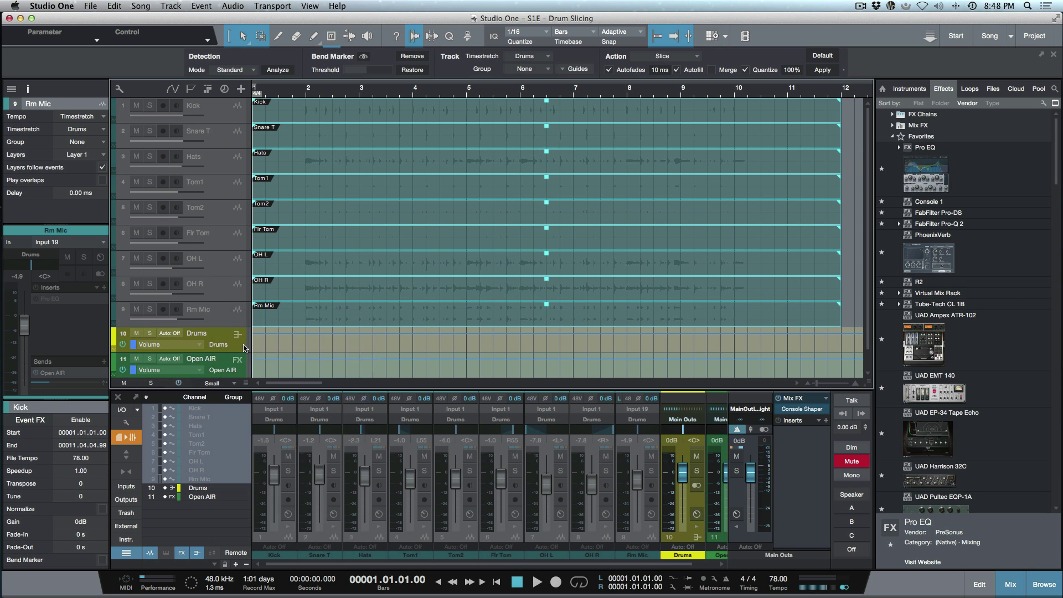
pyautogui.moveTo(165, 408); pyautogui.dragTo(168, 483)
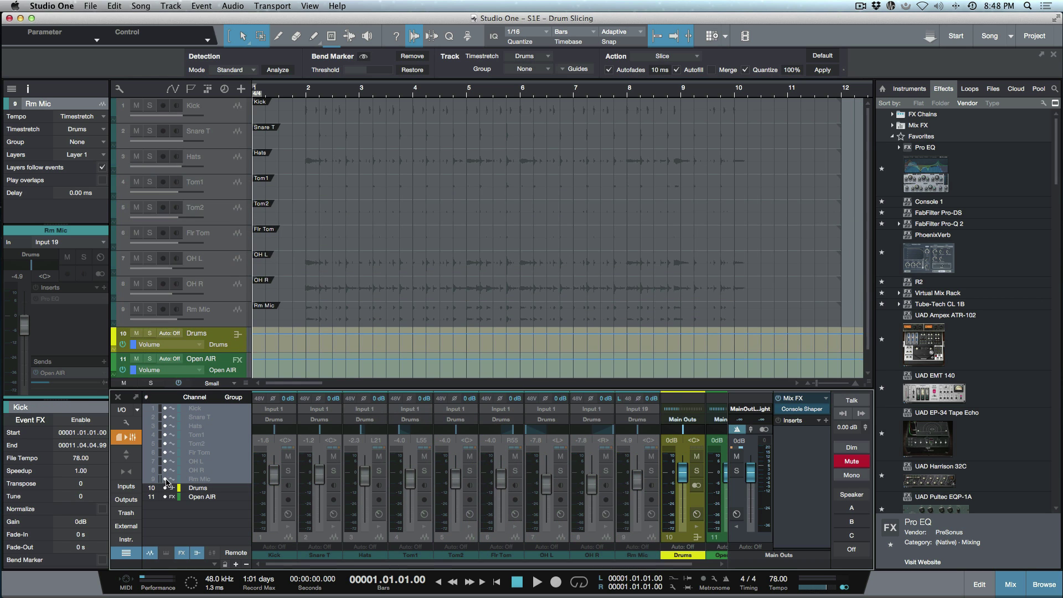
pyautogui.click(209, 113)
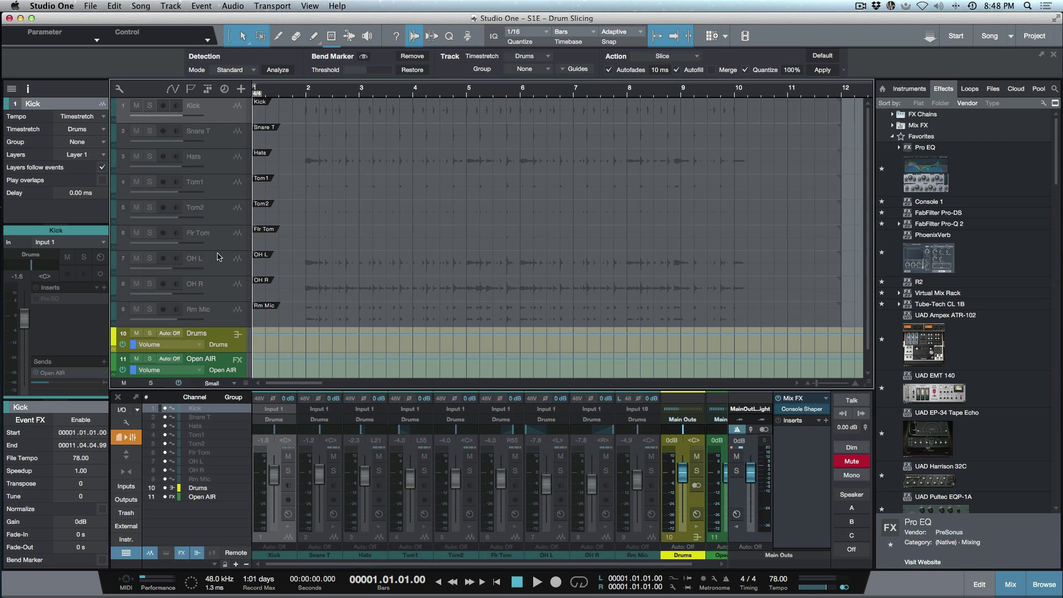
pyautogui.keyDown('shift'); pyautogui.click(224, 317); pyautogui.keyUp('shift')
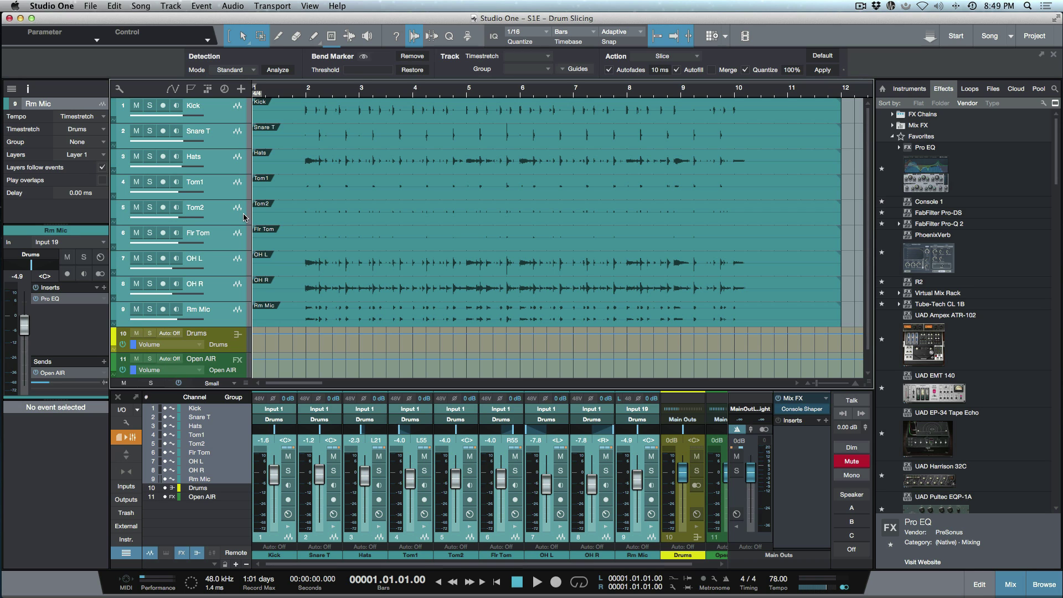
pyautogui.hotkey('shift', 'h')
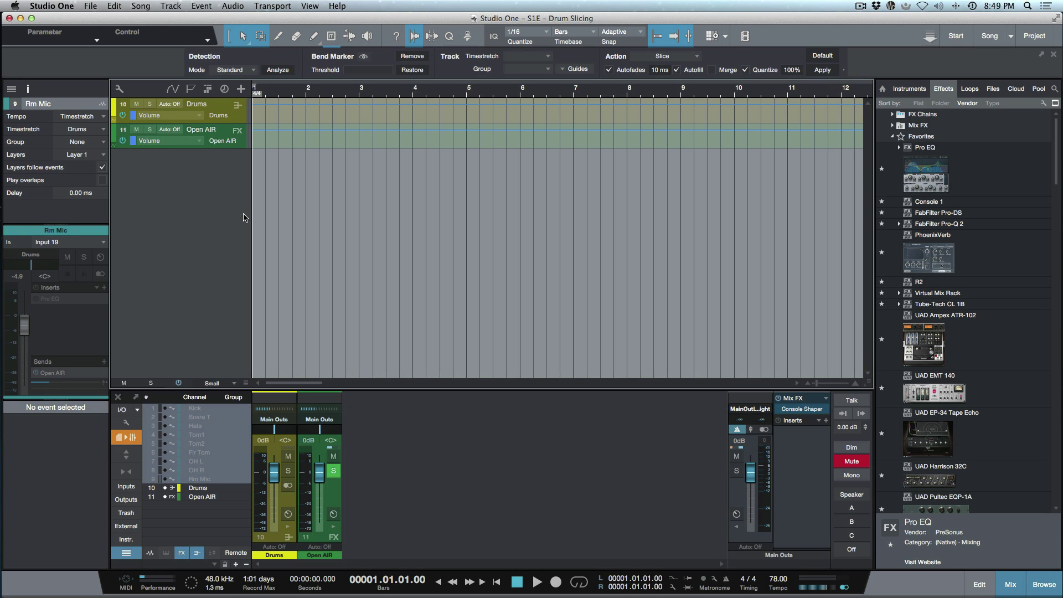
# Switch to the open song S1E - Disable Instruments
pyautogui.hotkey('ctrl', 'Tab')
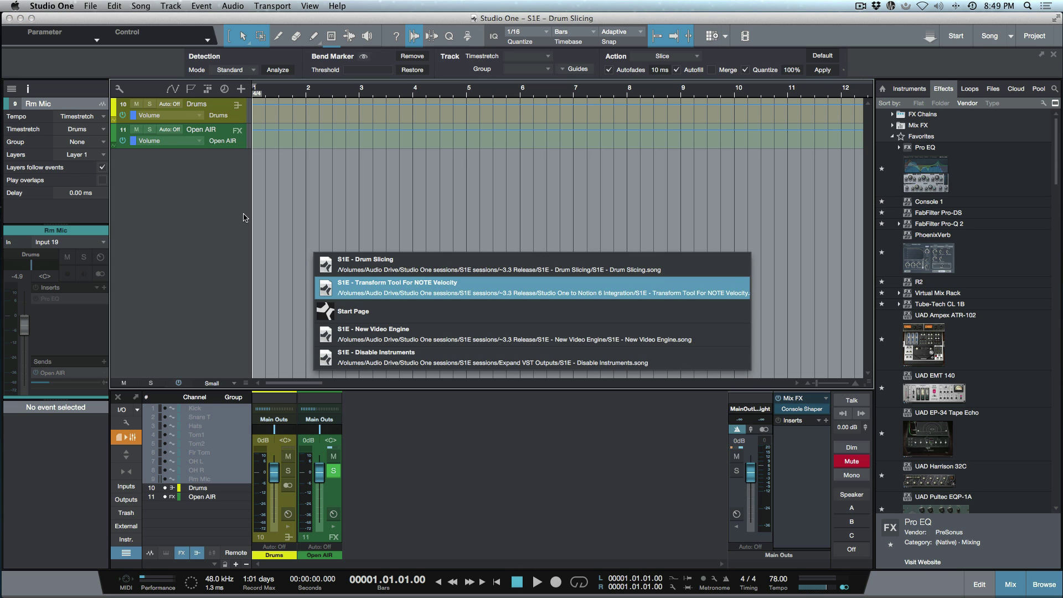
pyautogui.hotkey('ctrl', 'Tab')
pyautogui.hotkey('ctrl', 'Tab')
pyautogui.hotkey('ctrl', 'Tab')
pyautogui.press('Escape')
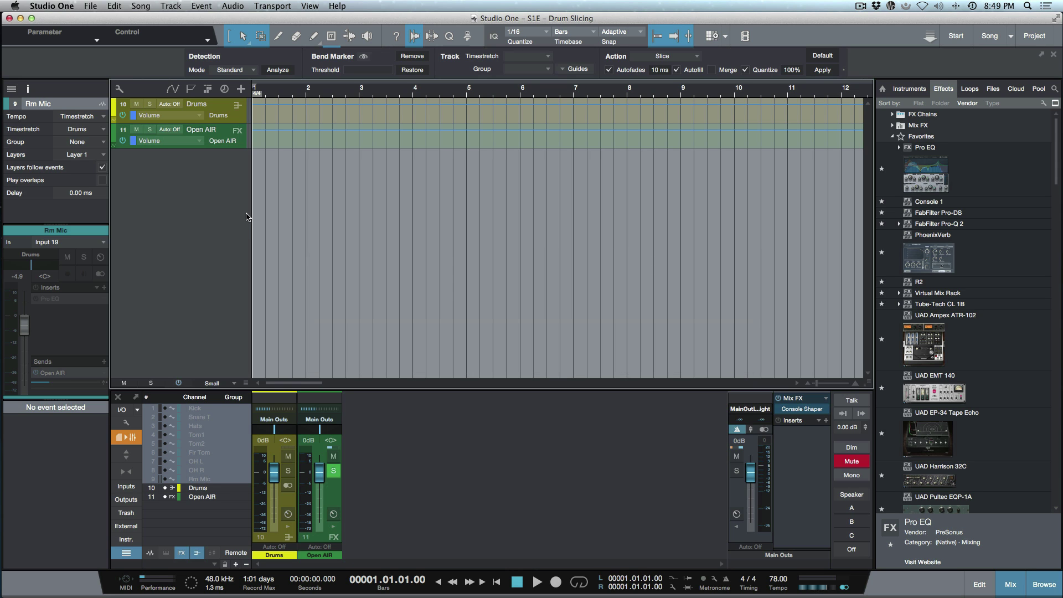
pyautogui.hotkey('ctrl', 'Tab')
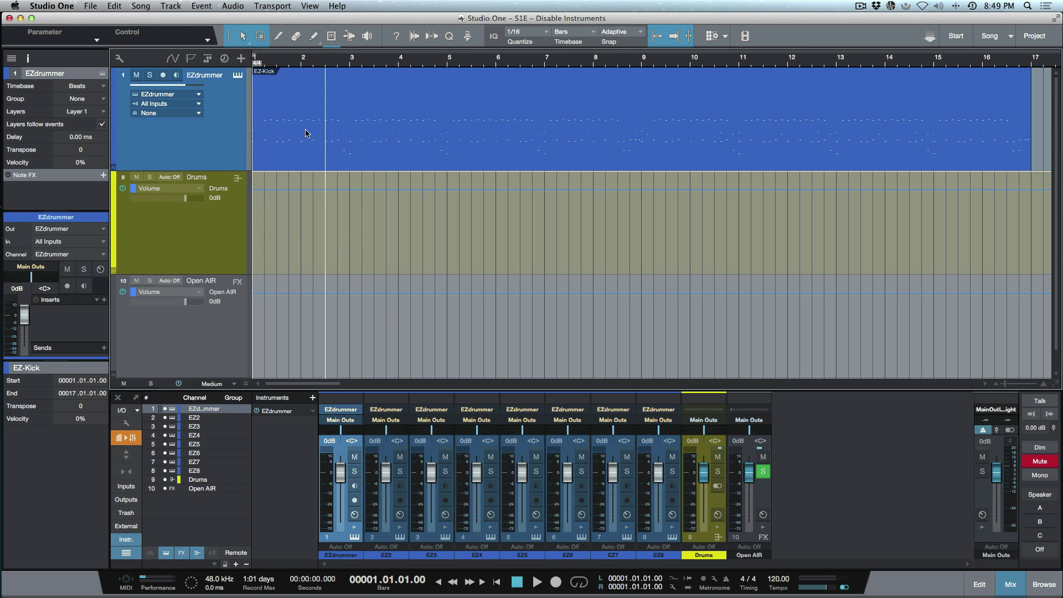
# Select the EZ-Kick part and disable the EZdrummer instrument track
pyautogui.click(389, 160)
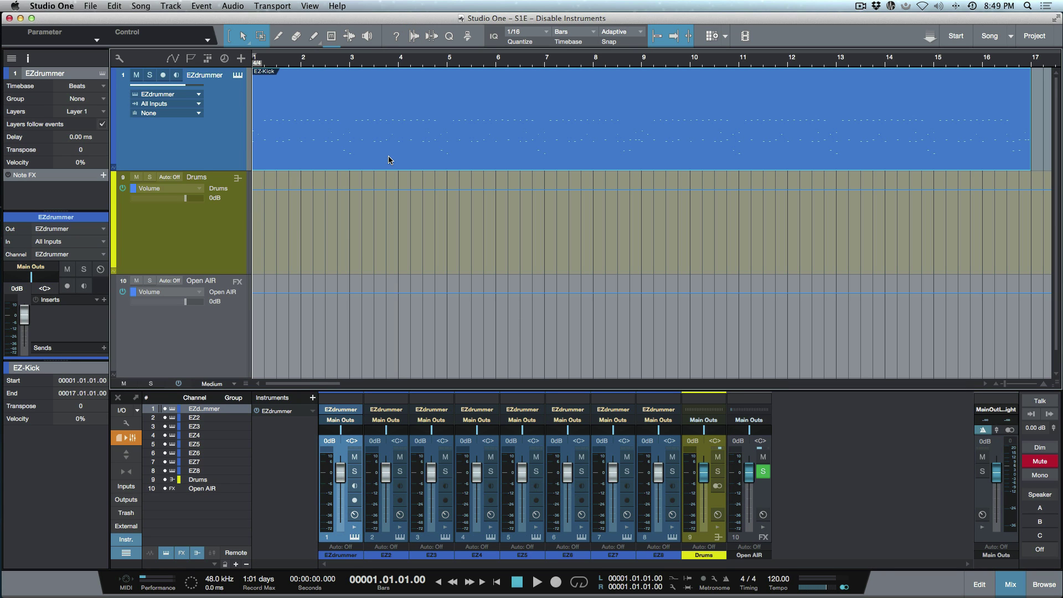
pyautogui.rightClick(215, 148)
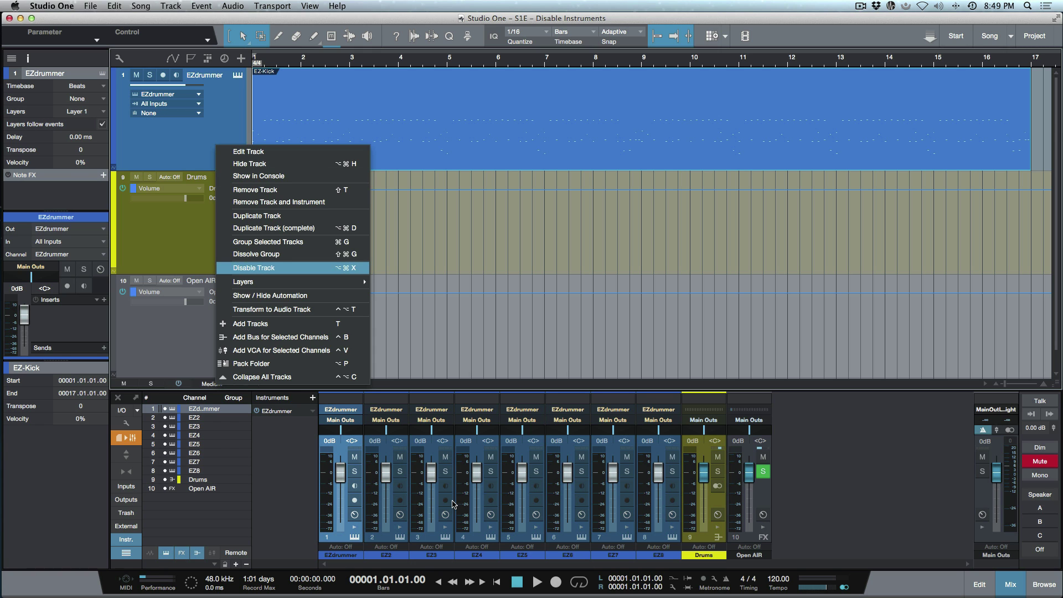
pyautogui.click(287, 269)
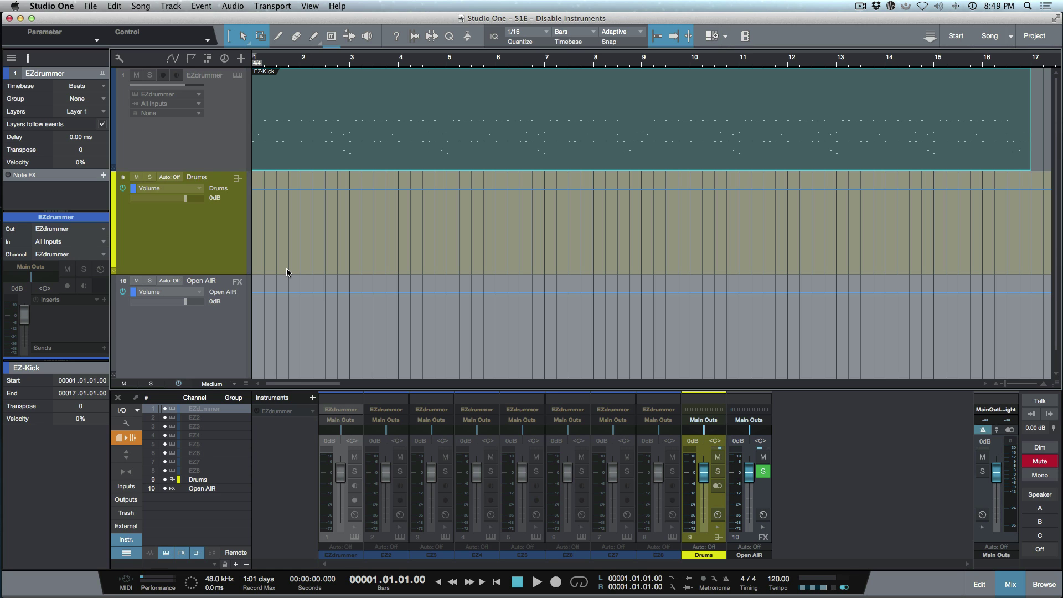
# Return to the S1E - Drum Slicing song and show and enable the hidden Kick to Rm Mic tracks
pyautogui.hotkey('ctrl', 'Tab')
pyautogui.hotkey('ctrl', 'Tab')
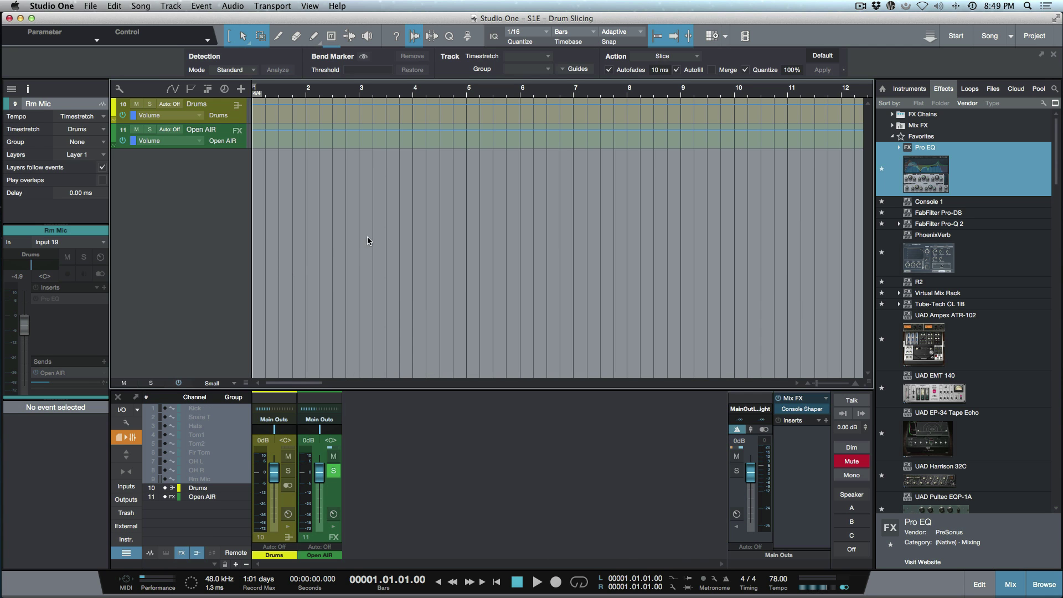
pyautogui.moveTo(164, 410); pyautogui.dragTo(165, 479)
pyautogui.moveTo(214, 118); pyautogui.dragTo(214, 319)
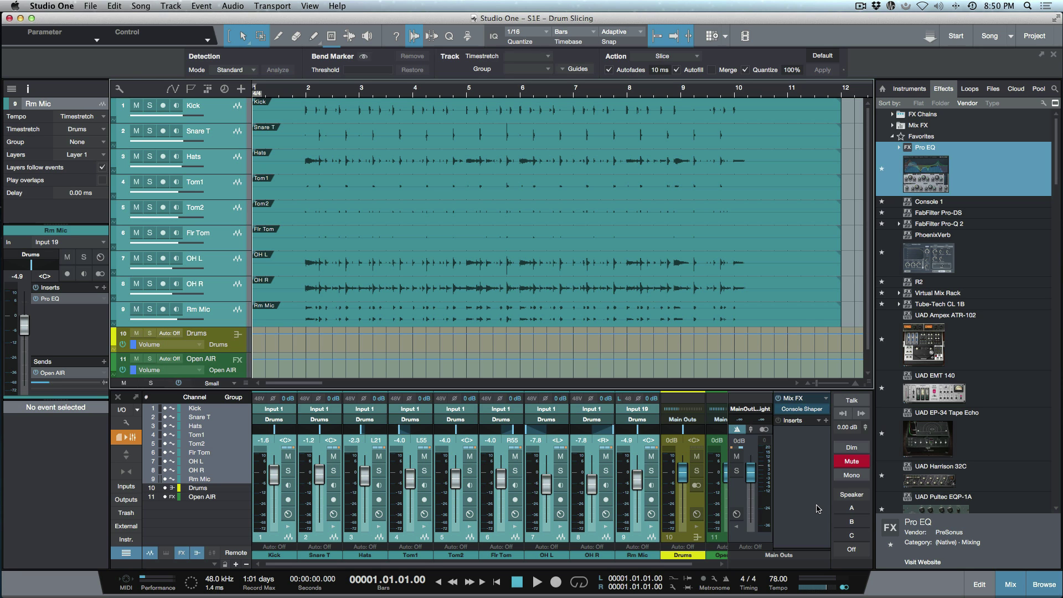
# Switch to Universal Control and toggle the main output's mute off and on again
pyautogui.press('super+Tab')
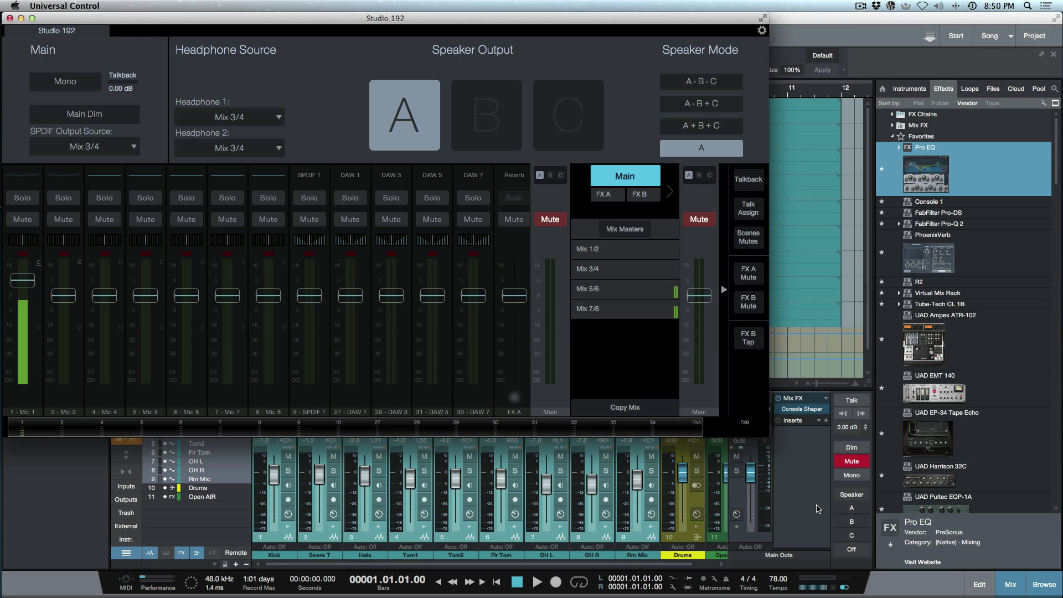
pyautogui.click(701, 221)
pyautogui.click(702, 221)
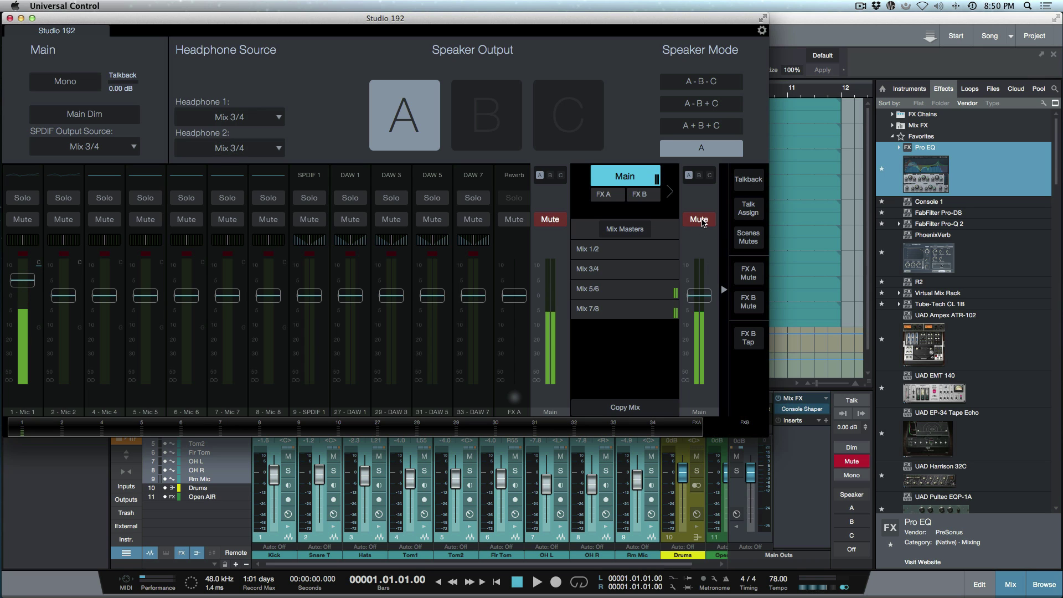
# Turn on talkback and remove Mix 3/4, Mix 5/6 and Mix 7/8 from its destinations
pyautogui.click(753, 185)
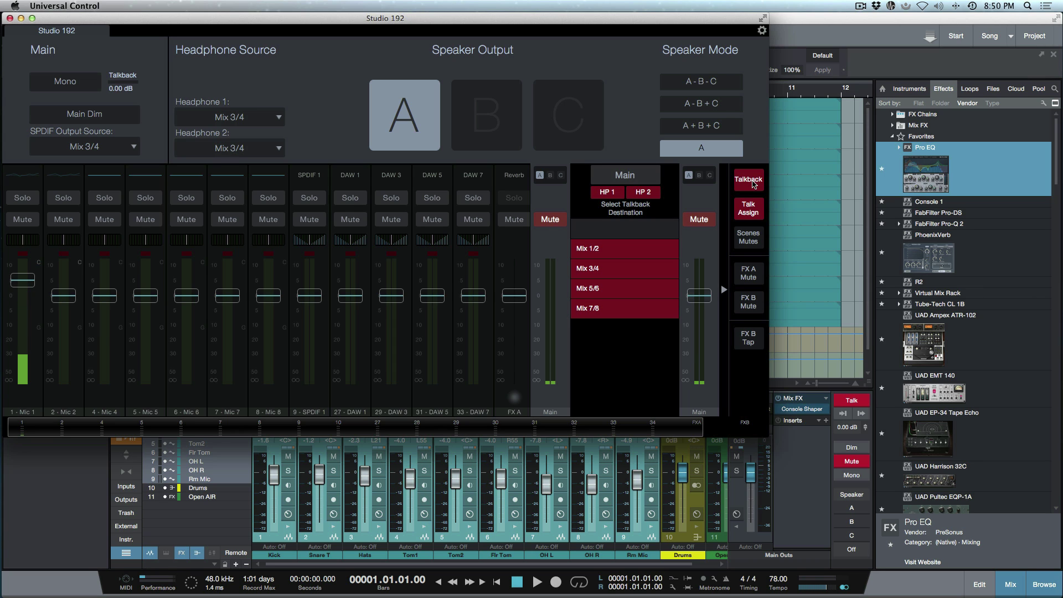
pyautogui.click(631, 270)
pyautogui.click(630, 289)
pyautogui.click(631, 309)
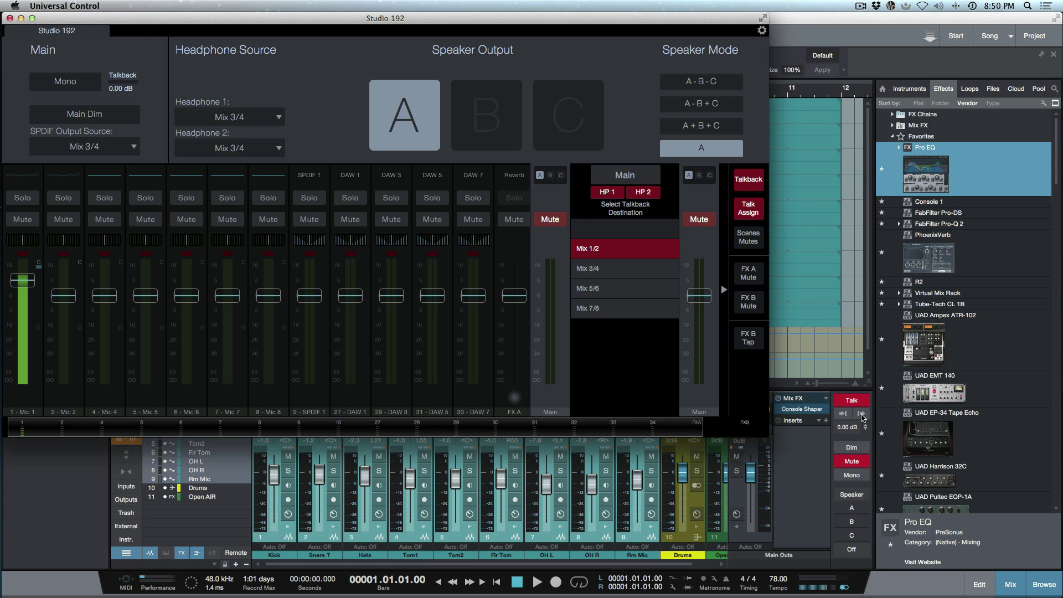
# Switch back to Studio One and choose Input 3 as the talkback input
pyautogui.click(816, 445)
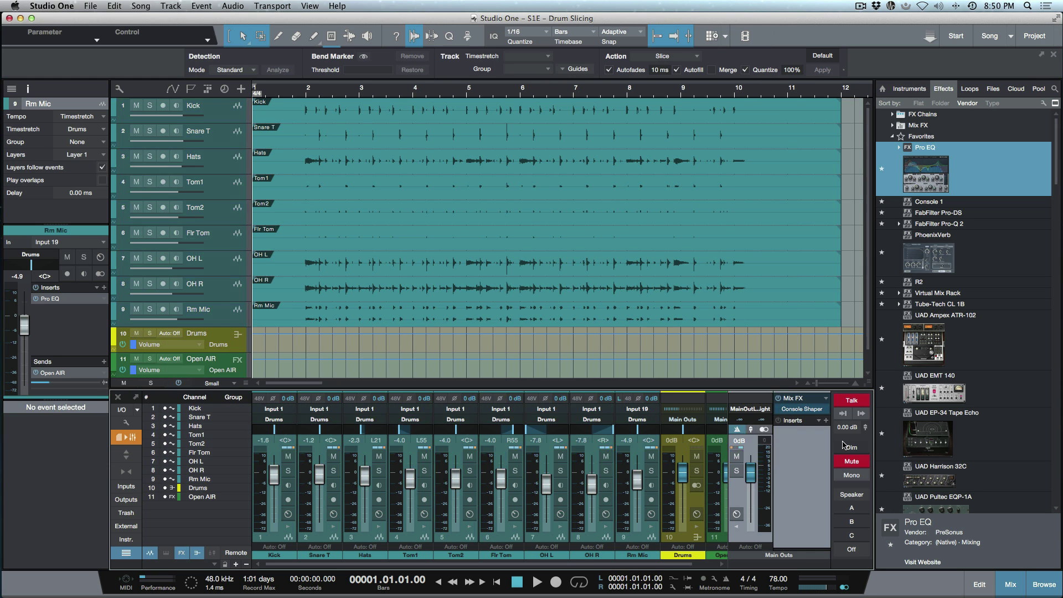
pyautogui.click(844, 414)
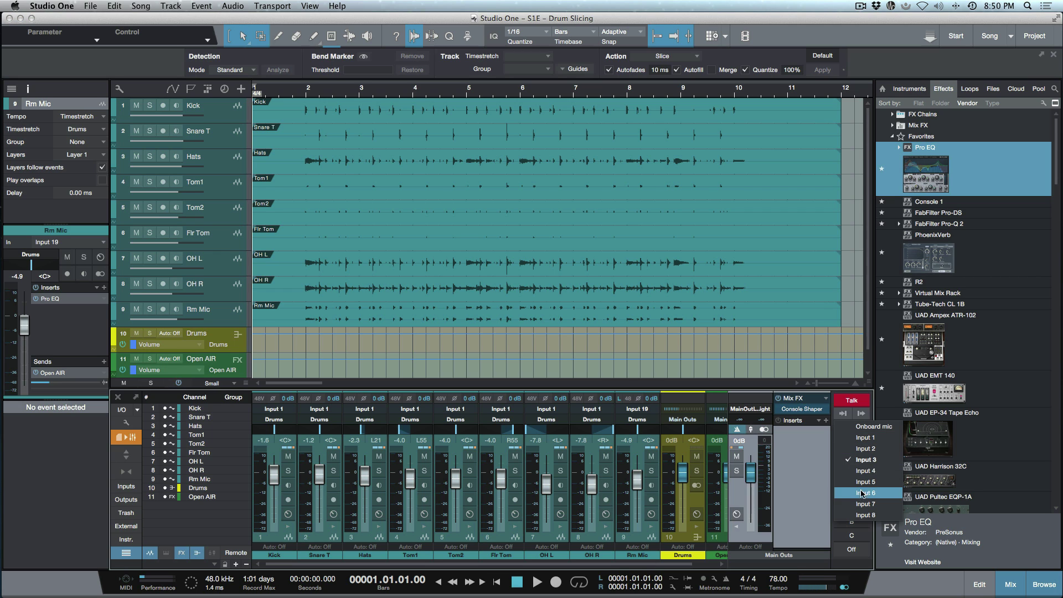
pyautogui.click(866, 460)
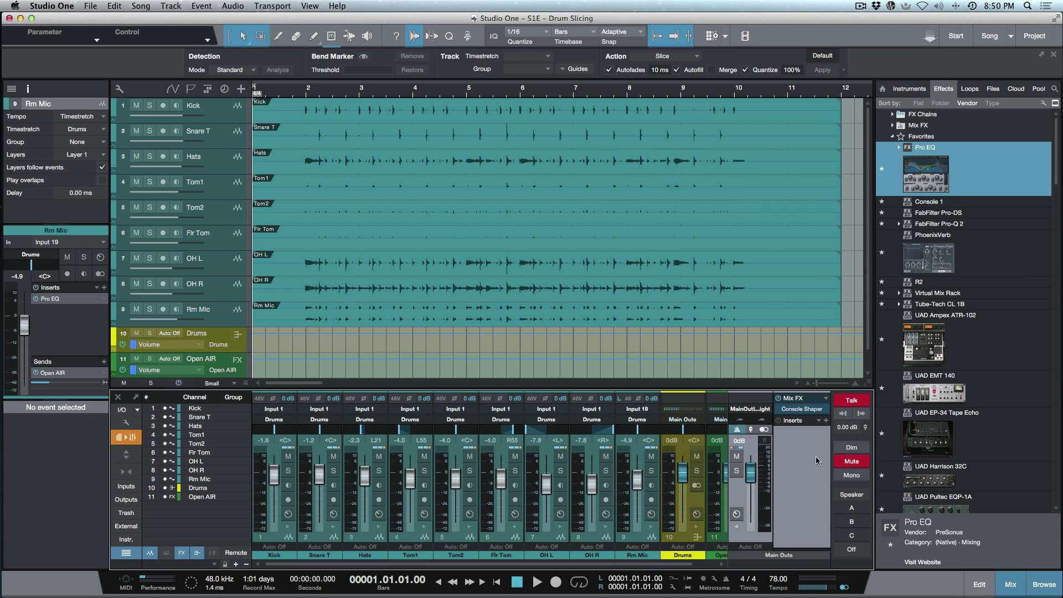
# Review the talkback destinations in the console and compare them with those in Universal Control
pyautogui.moveTo(866, 432); pyautogui.dragTo(867, 498)
pyautogui.click(861, 414)
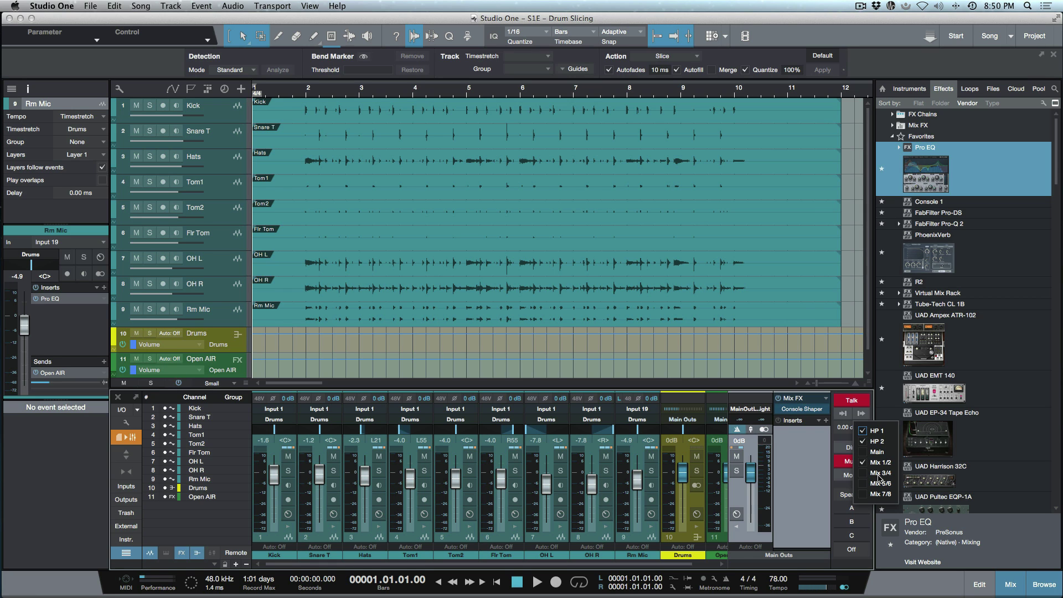
pyautogui.press('super+Tab')
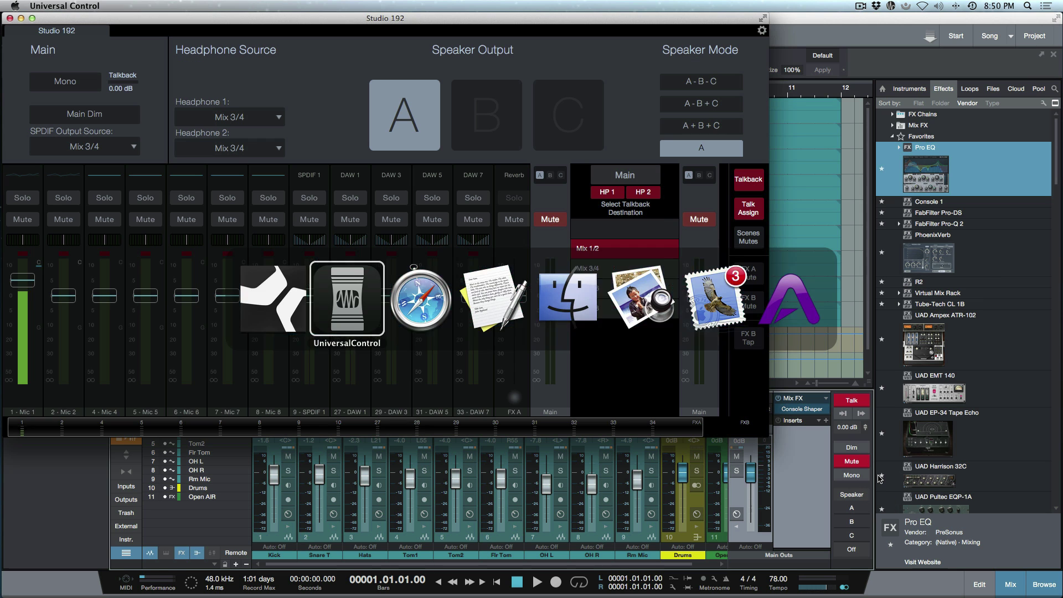
pyautogui.press('super+Tab')
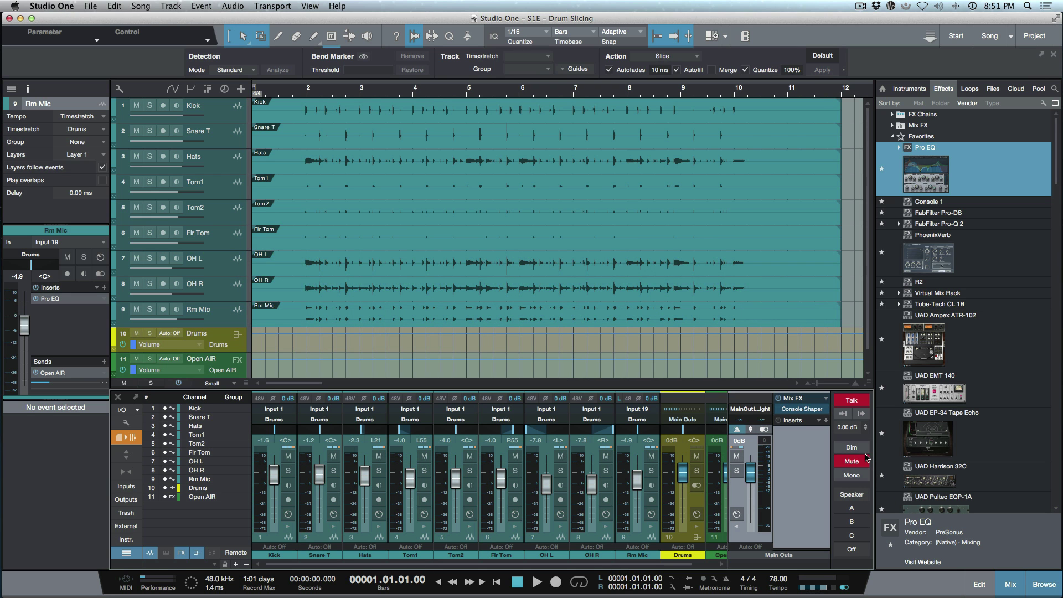
# Add Mix 3/4, Mix 5/6 and Mix 7/8 to the talkback destinations and check them in Universal Control
pyautogui.click(861, 413)
pyautogui.click(867, 473)
pyautogui.click(867, 484)
pyautogui.click(866, 494)
pyautogui.press('super+Tab')
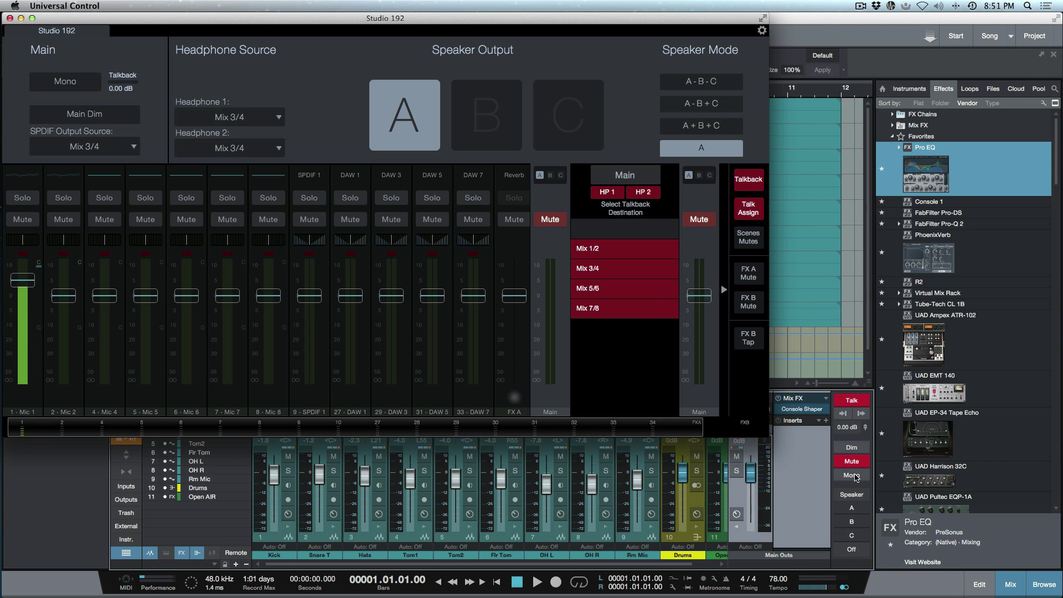
# Try the A - B - C speaker mode by switching between speaker outputs A, B and C, and restore mode A
pyautogui.click(695, 87)
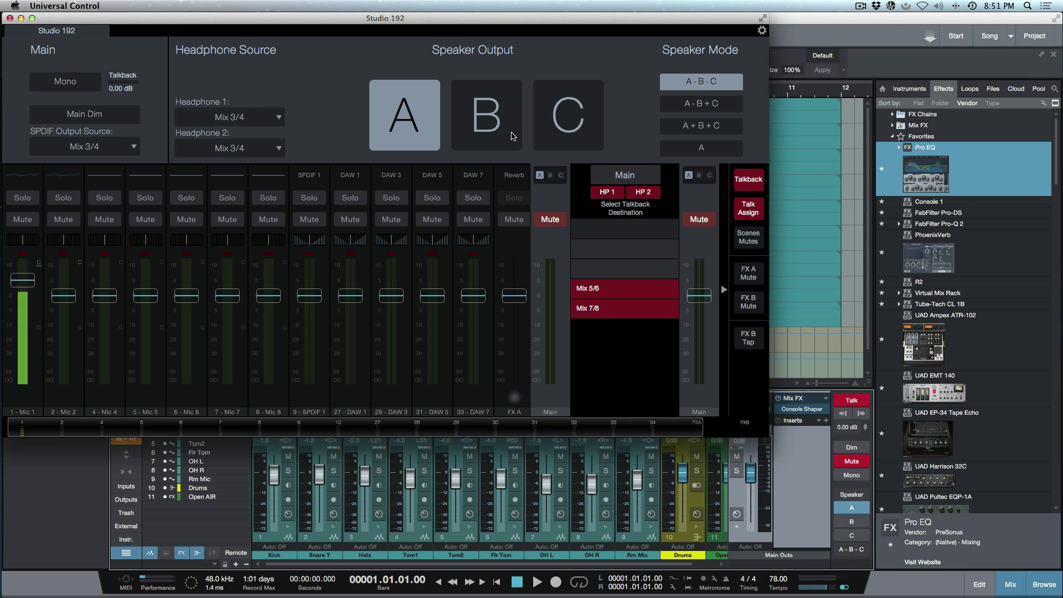
pyautogui.click(488, 121)
pyautogui.click(565, 121)
pyautogui.click(513, 124)
pyautogui.click(434, 125)
pyautogui.click(493, 122)
pyautogui.click(562, 121)
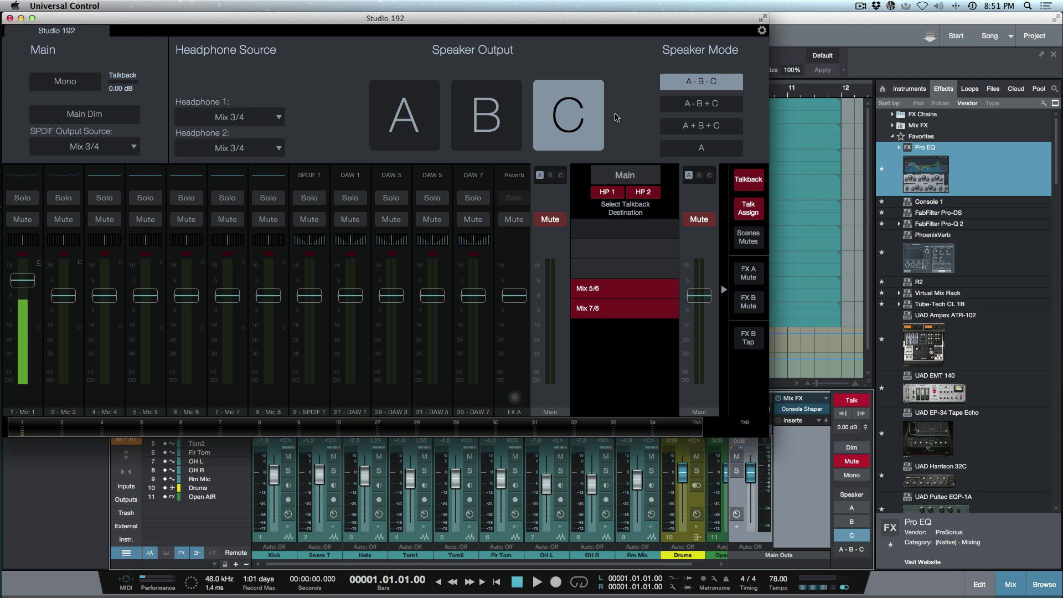
pyautogui.click(701, 150)
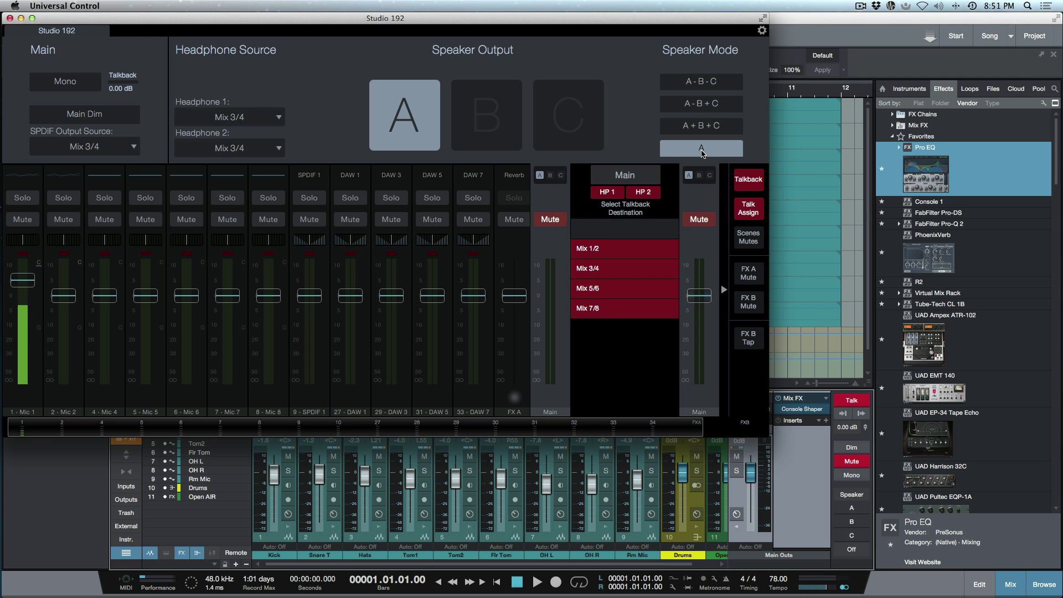
# Switch to Studio One, select the Kick and Snare T audio events and show their bend markers
pyautogui.press('super+Tab')
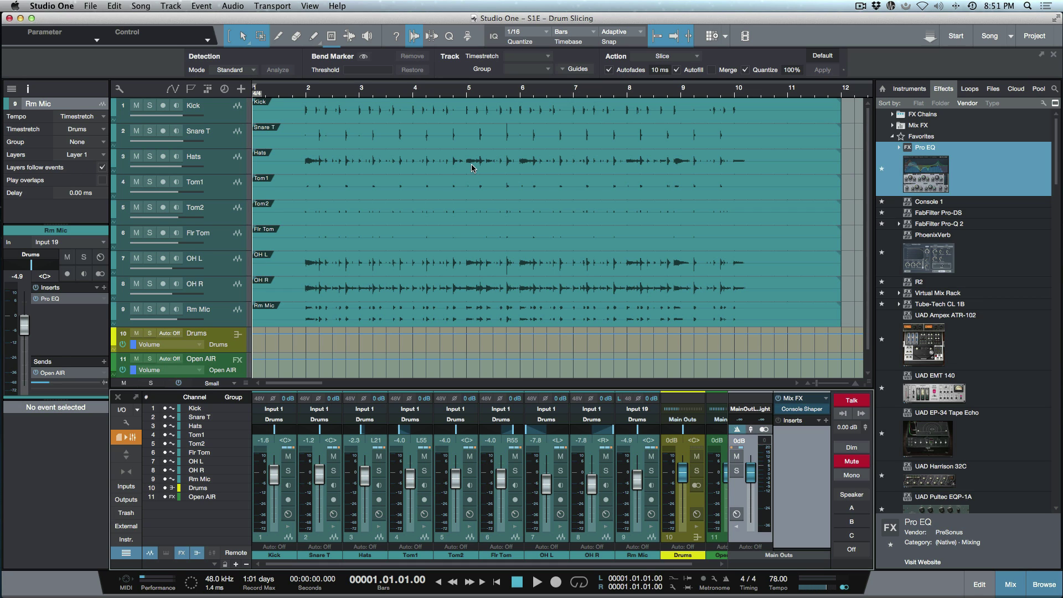
pyautogui.click(450, 116)
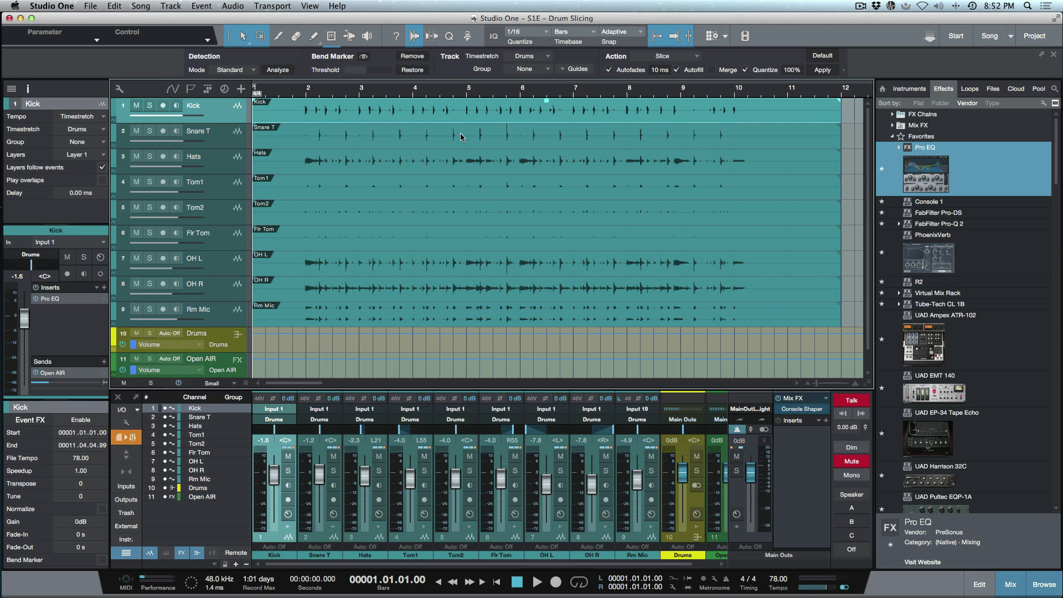
pyautogui.keyDown('shift'); pyautogui.click(446, 134); pyautogui.keyUp('shift')
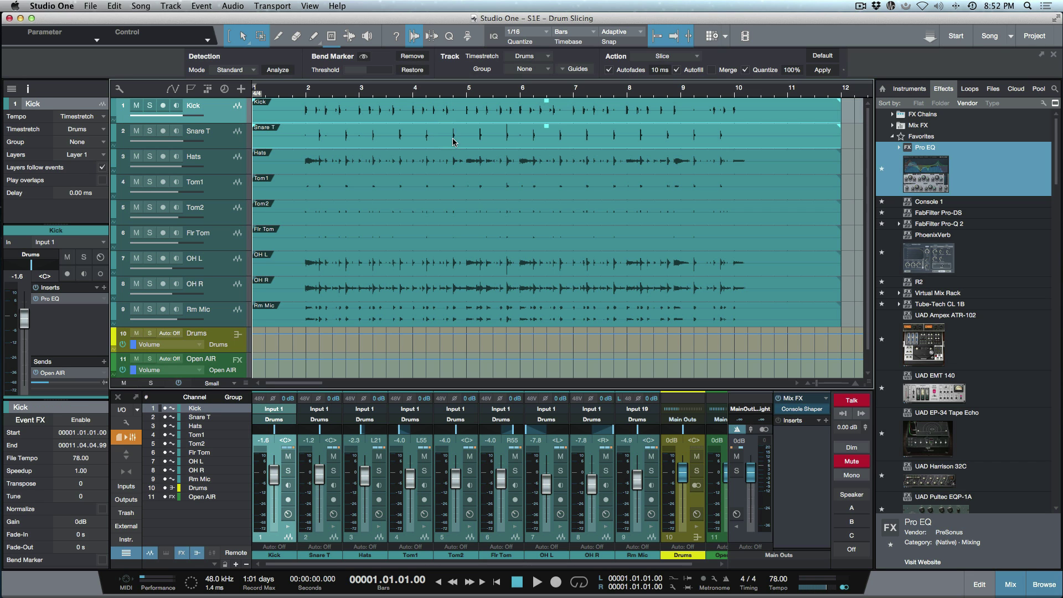
pyautogui.click(364, 56)
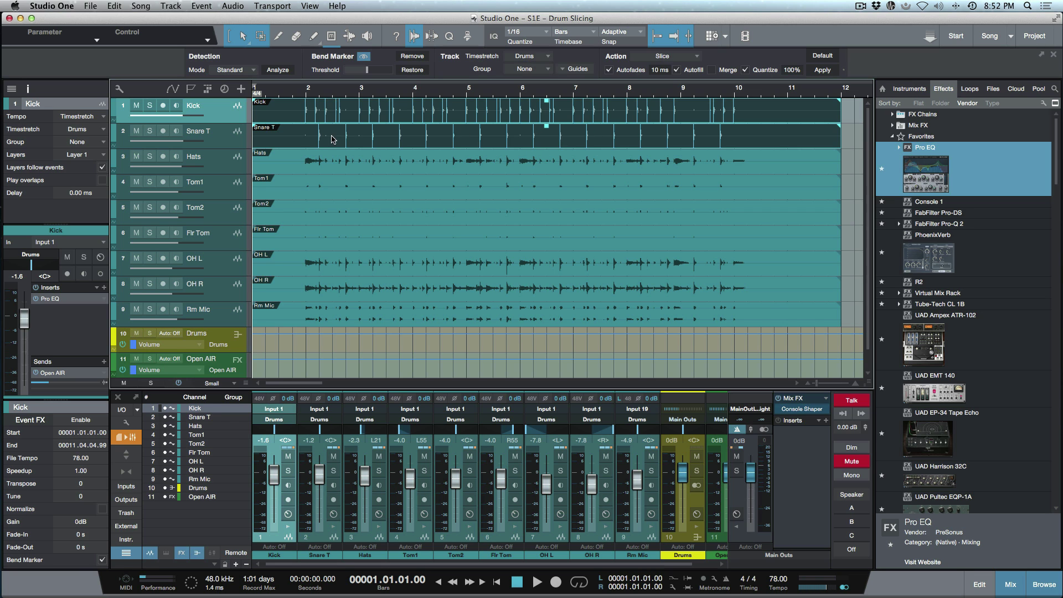
# Group the tracks from Kick to Rm Mic and toggle the Tom2 to Rm Mic entries among the group's guides
pyautogui.keyDown('shift'); pyautogui.click(213, 320); pyautogui.keyUp('shift')
pyautogui.press('super+g')
pyautogui.click(565, 70)
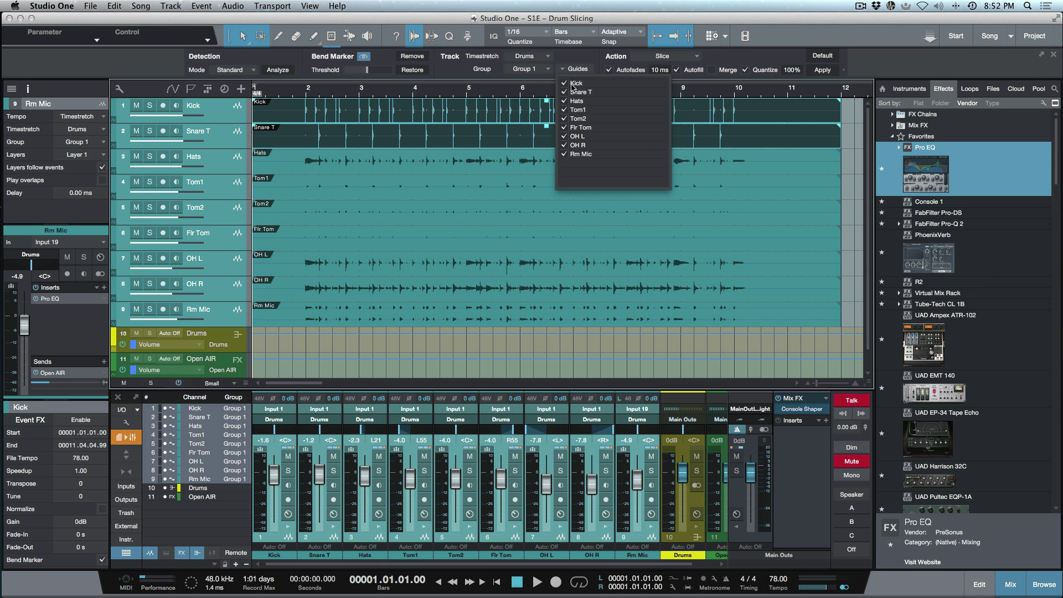
pyautogui.moveTo(564, 117); pyautogui.dragTo(564, 158)
pyautogui.click(753, 16)
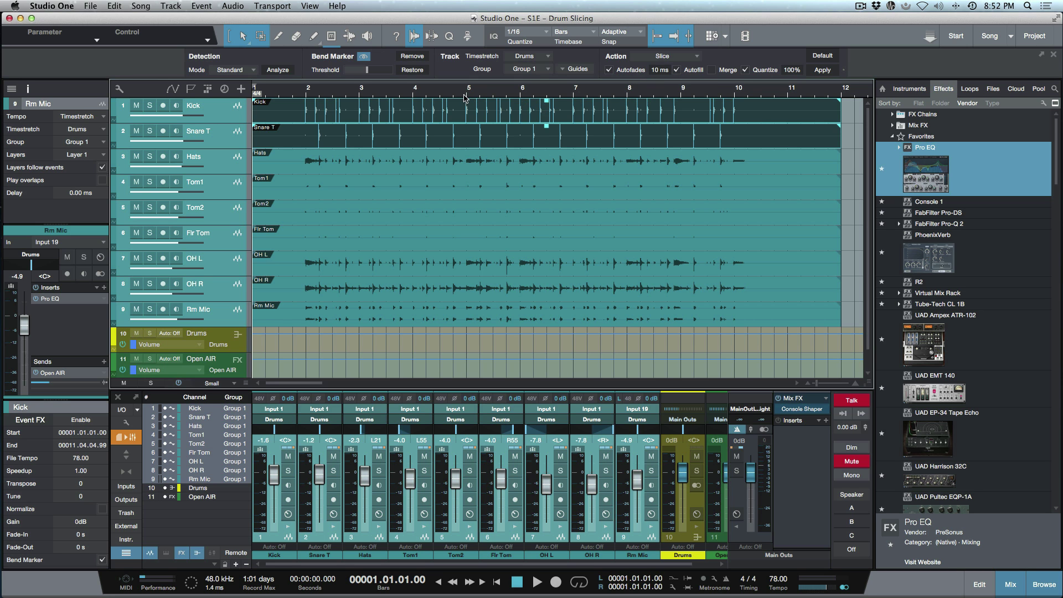
# Select all events of the drum group and show their bend markers, with the enlarged Kick track in view around bar 5
pyautogui.moveTo(464, 96); pyautogui.dragTo(476, 150)
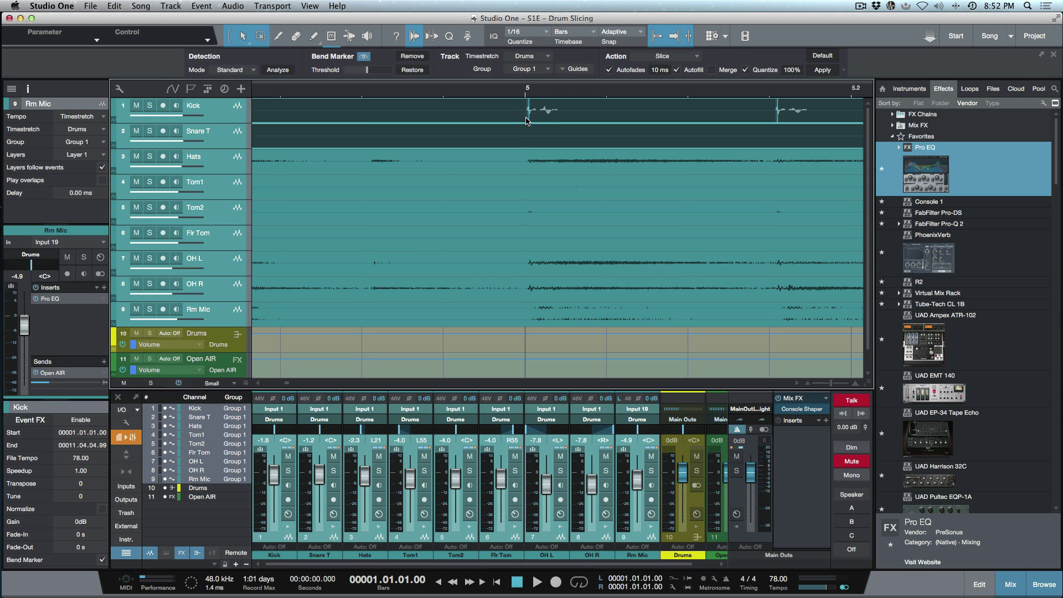
pyautogui.press('e')
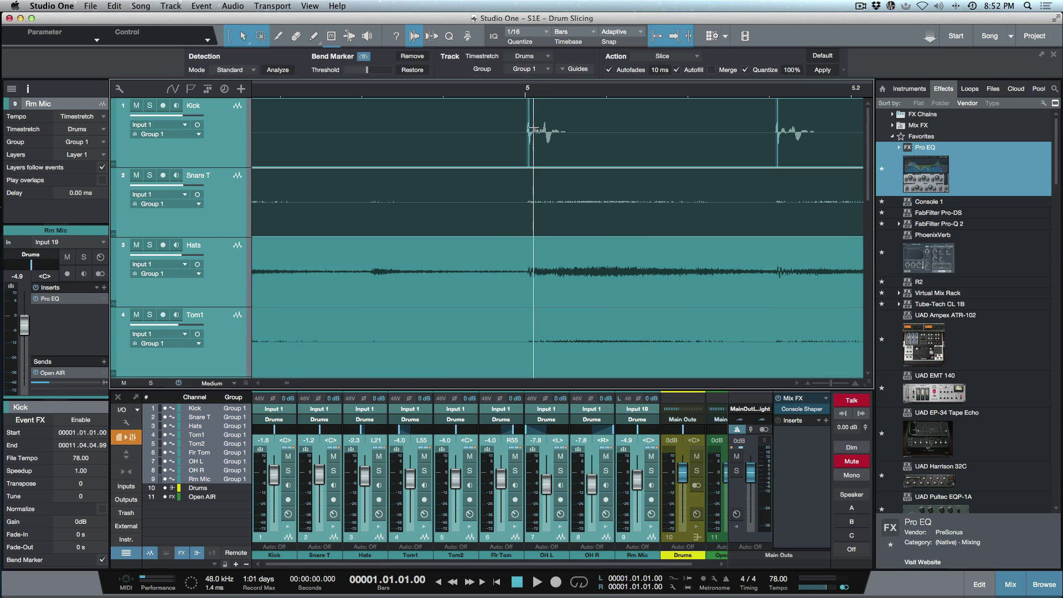
pyautogui.hscroll(-1, 533, 124)
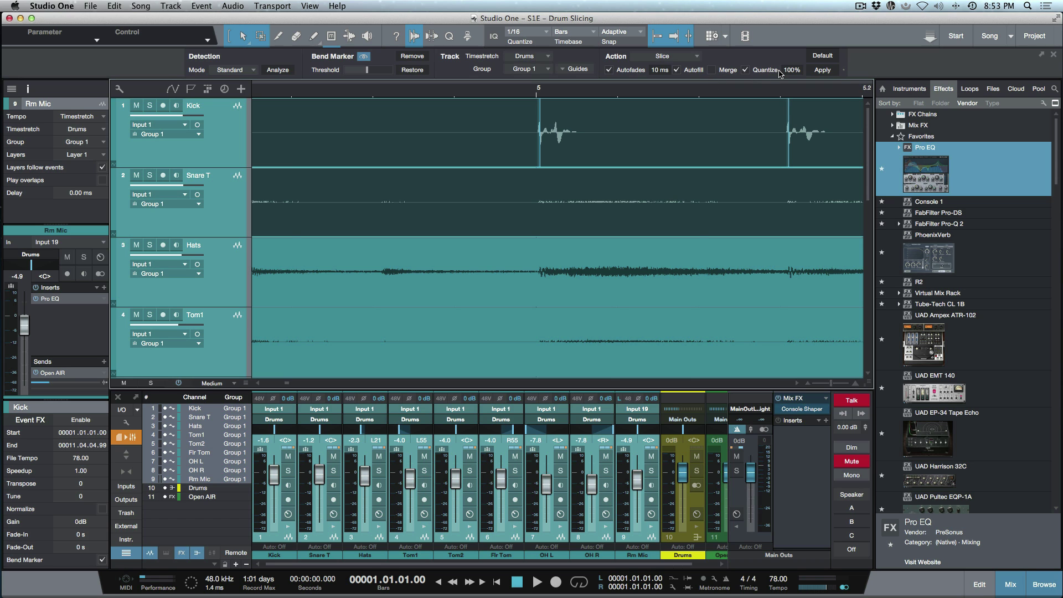
pyautogui.click(666, 285)
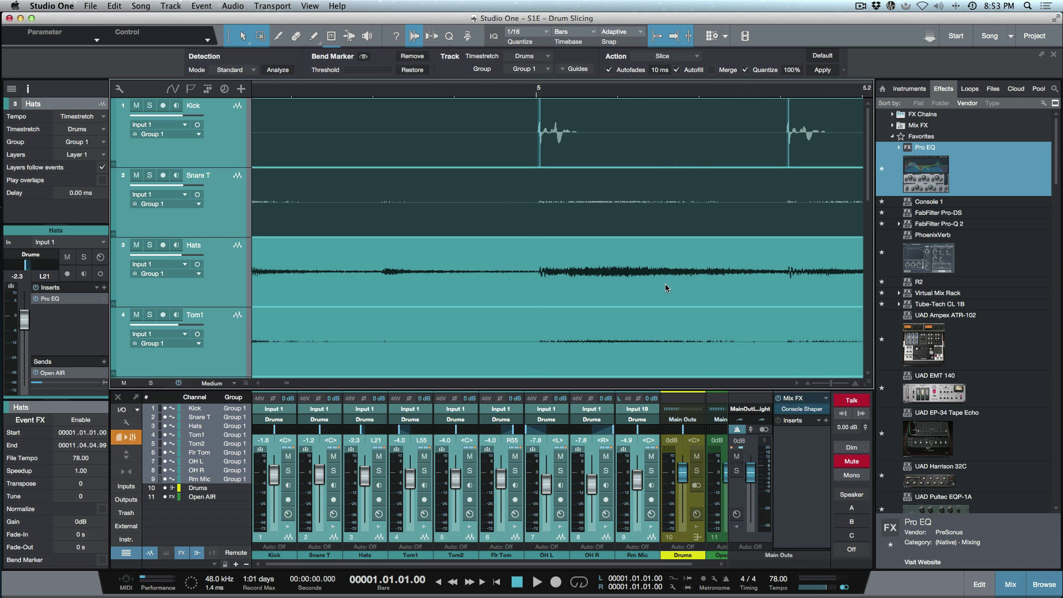
pyautogui.click(365, 58)
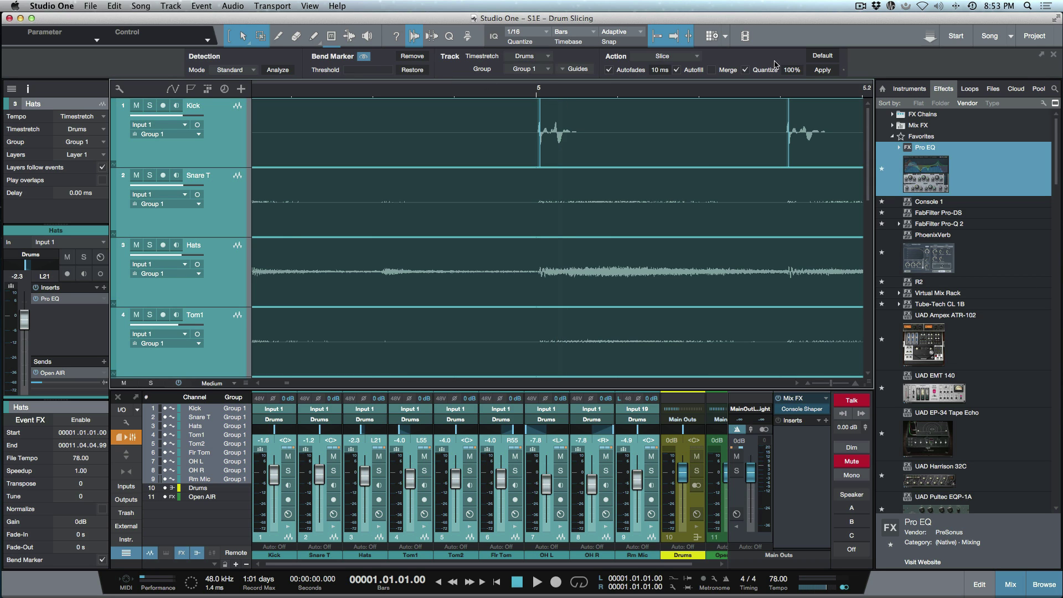
# Slice the grouped drum events with 10 ms autofades, Autofill and 100% quantize, and inspect the crossfades around bar 5
pyautogui.click(823, 70)
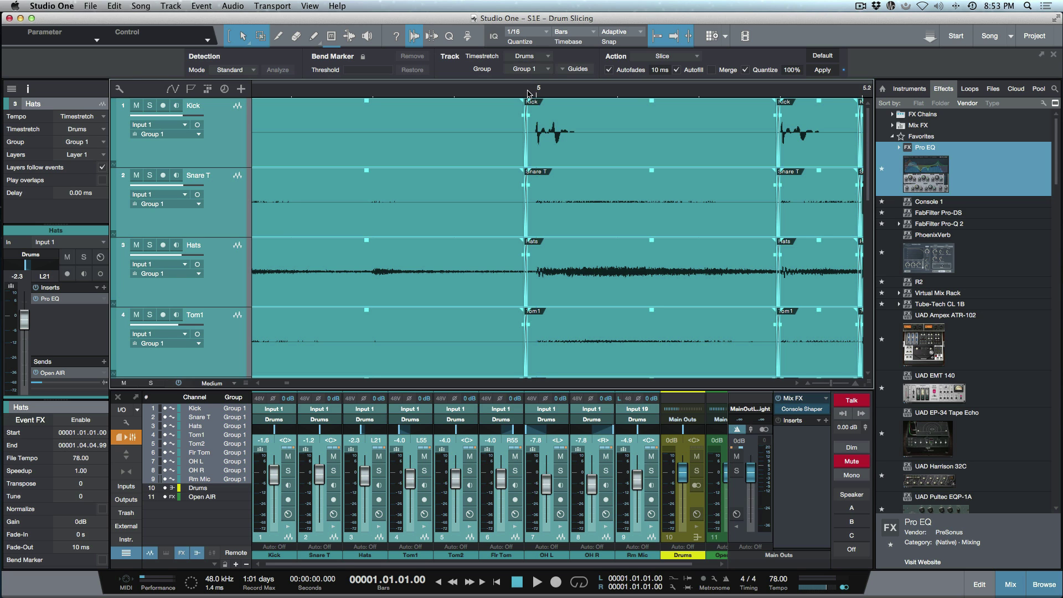
pyautogui.moveTo(538, 95); pyautogui.dragTo(538, 106)
pyautogui.hscroll(5, 538, 115)
pyautogui.hscroll(8, 538, 114)
pyautogui.hscroll(-10, 538, 115)
pyautogui.hscroll(-8, 538, 114)
pyautogui.hscroll(-8, 538, 115)
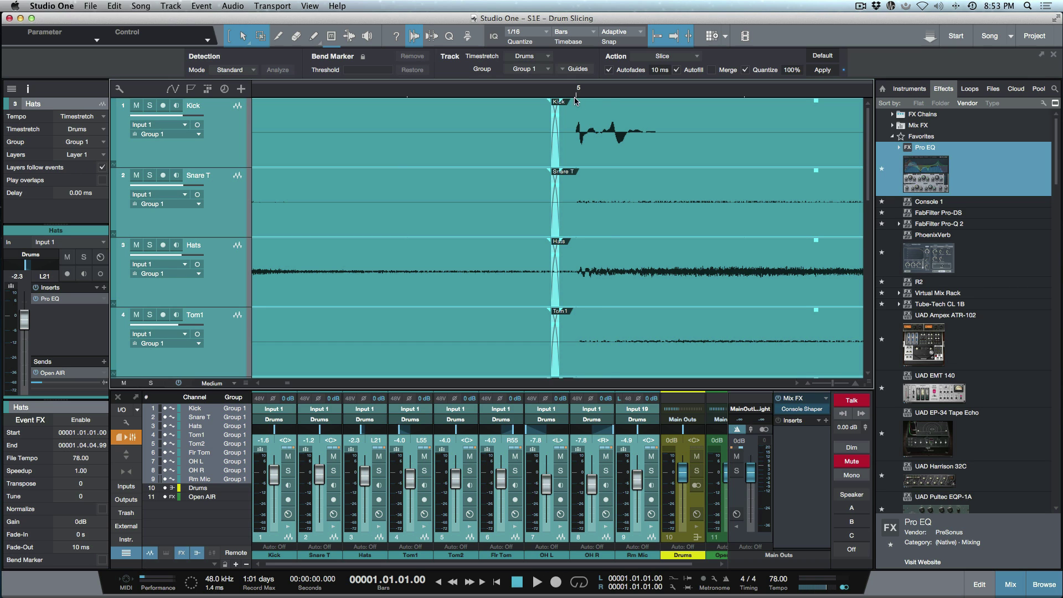
# Undo the slicing, slice the drum group again with Autofades and Autofill turned off, and inspect the cuts around bar 5
pyautogui.click(611, 131)
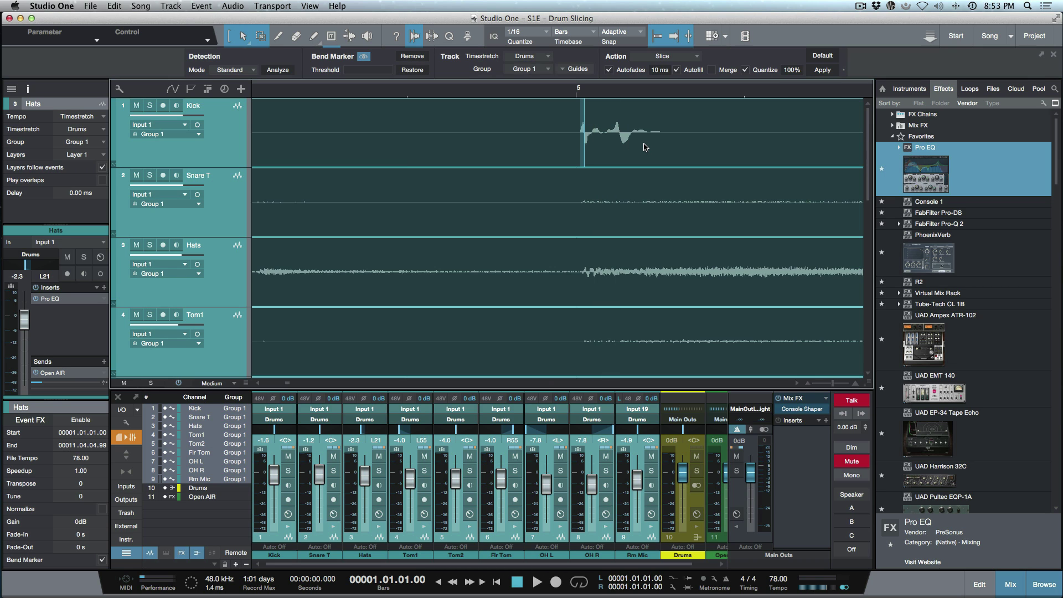
pyautogui.click(610, 70)
pyautogui.click(678, 69)
pyautogui.click(823, 70)
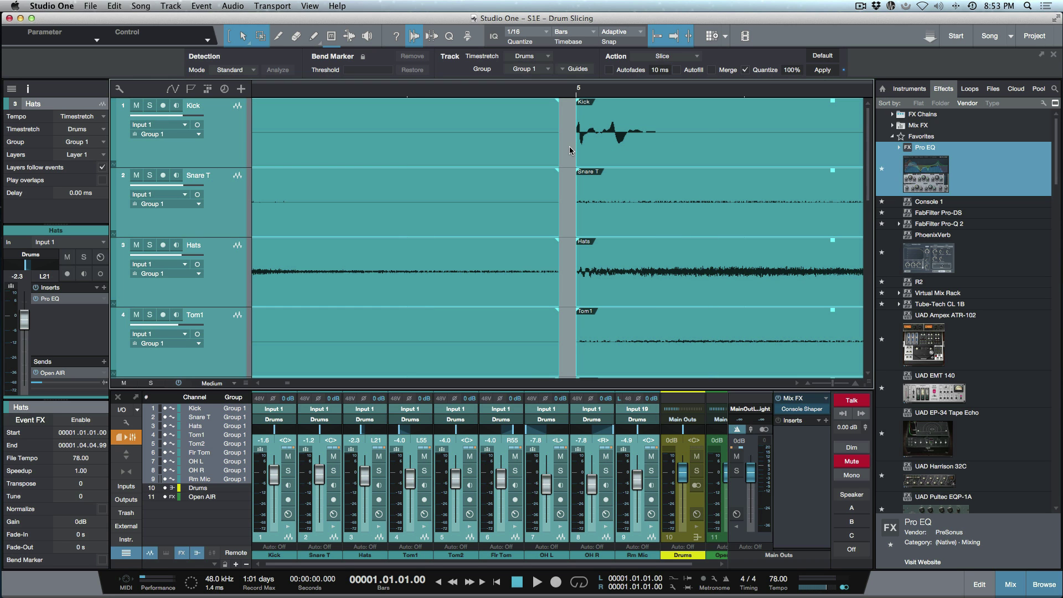
pyautogui.hscroll(5, 569, 150)
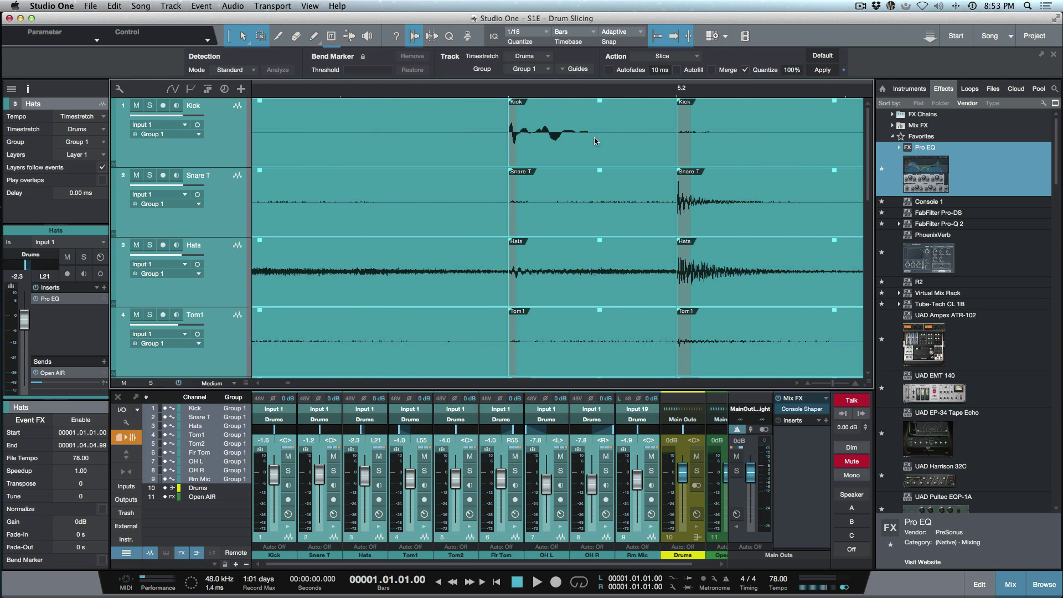
pyautogui.scroll(3, 676, 142)
pyautogui.hscroll(-4, 677, 142)
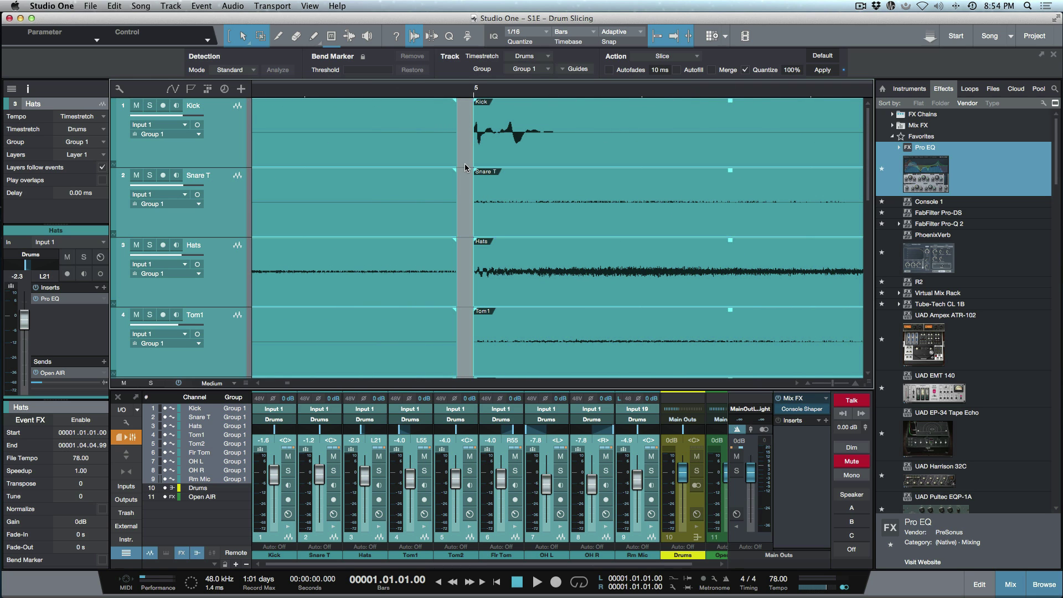
# Undo the slicing without fades and slice the drum group again with 15 ms Autofades and Autofill turned on
pyautogui.click(612, 70)
pyautogui.doubleClick(658, 70)
pyautogui.write('15')
pyautogui.press('Return')
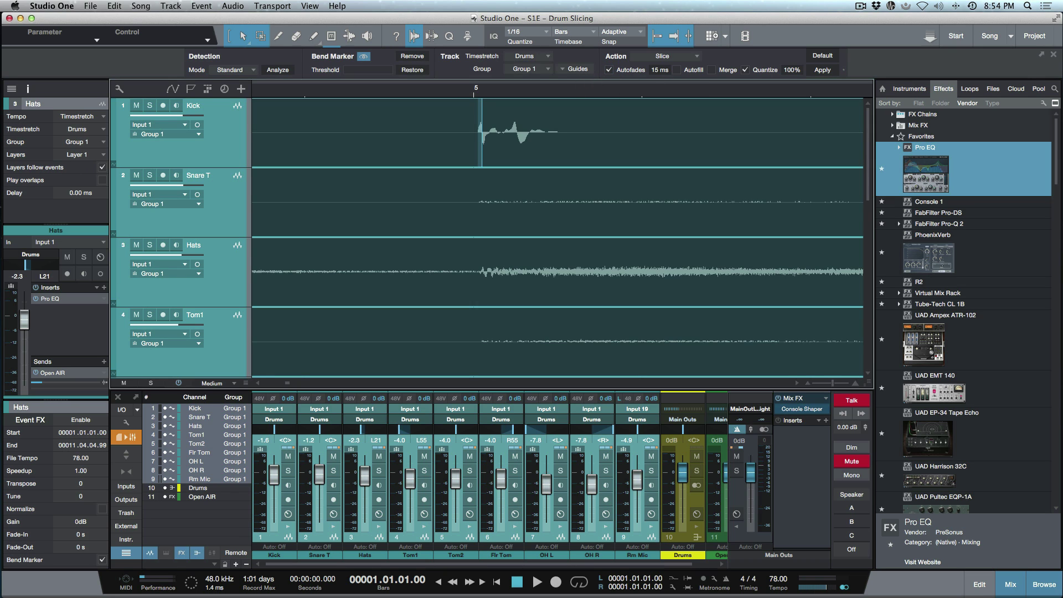
pyautogui.click(677, 70)
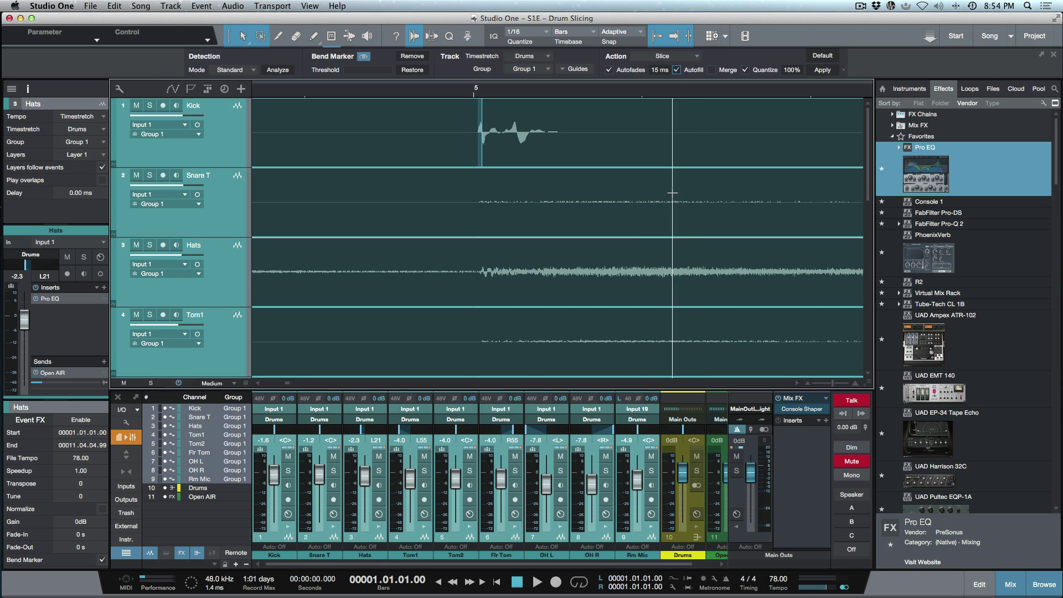
pyautogui.click(822, 70)
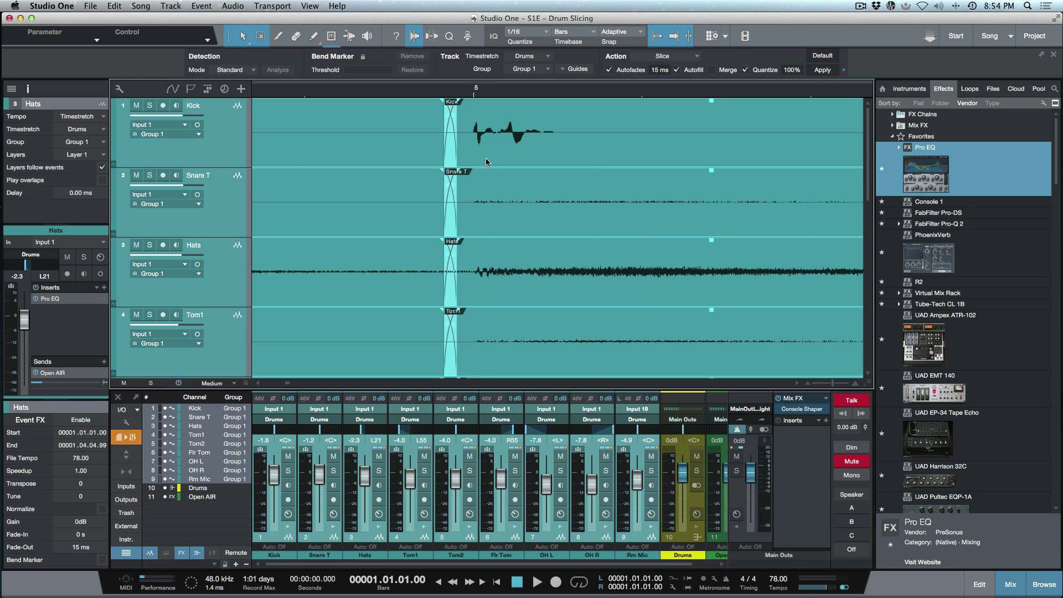
# Inspect the Kick slice at bar 5 against the grid and set the quantize value to 1/4 T
pyautogui.click(519, 153)
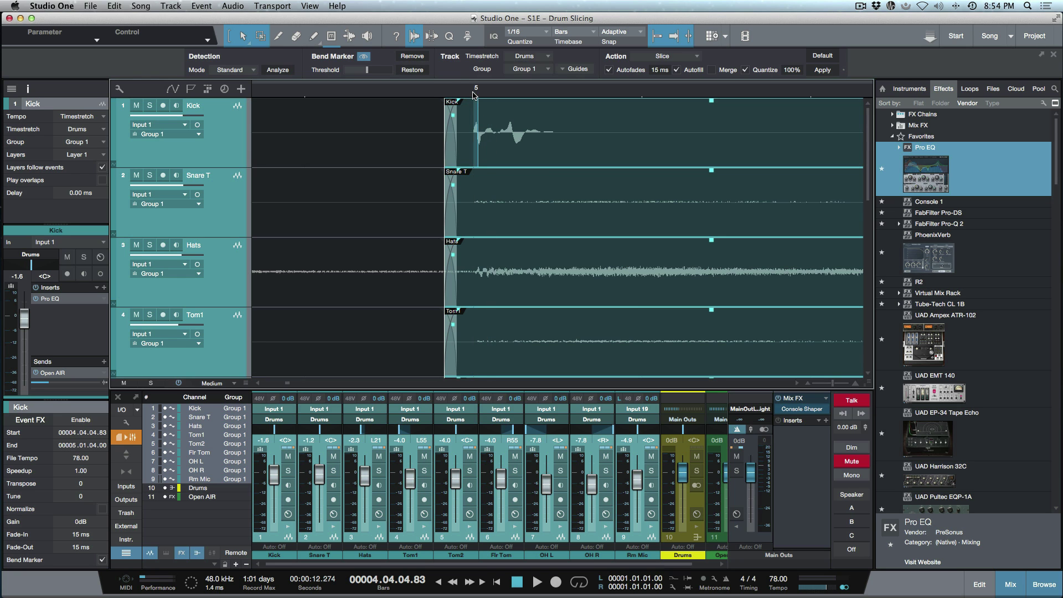
pyautogui.press('e')
pyautogui.press('e')
pyautogui.press('e')
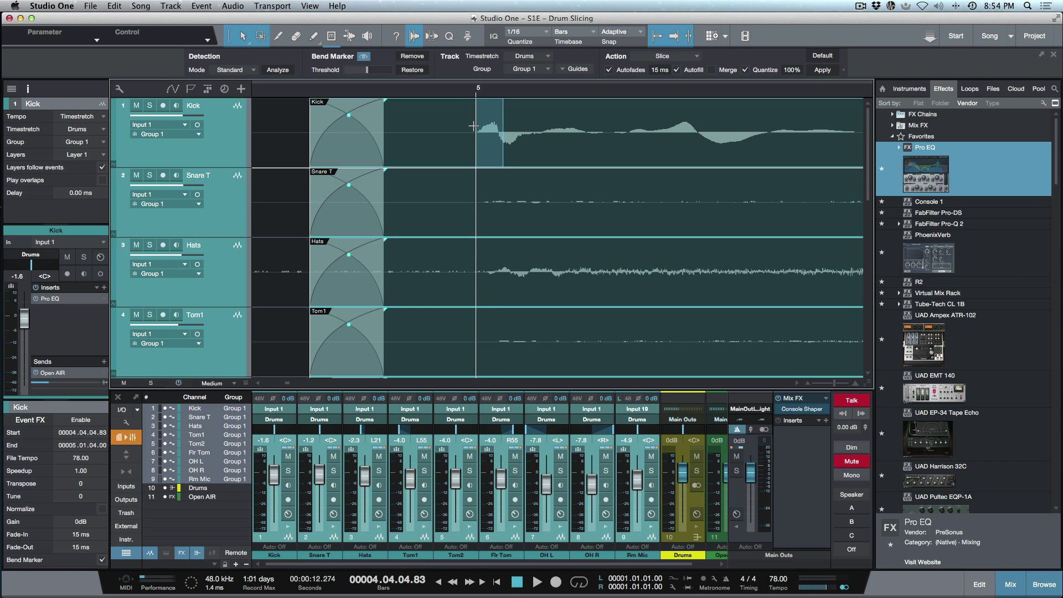
pyautogui.click(545, 34)
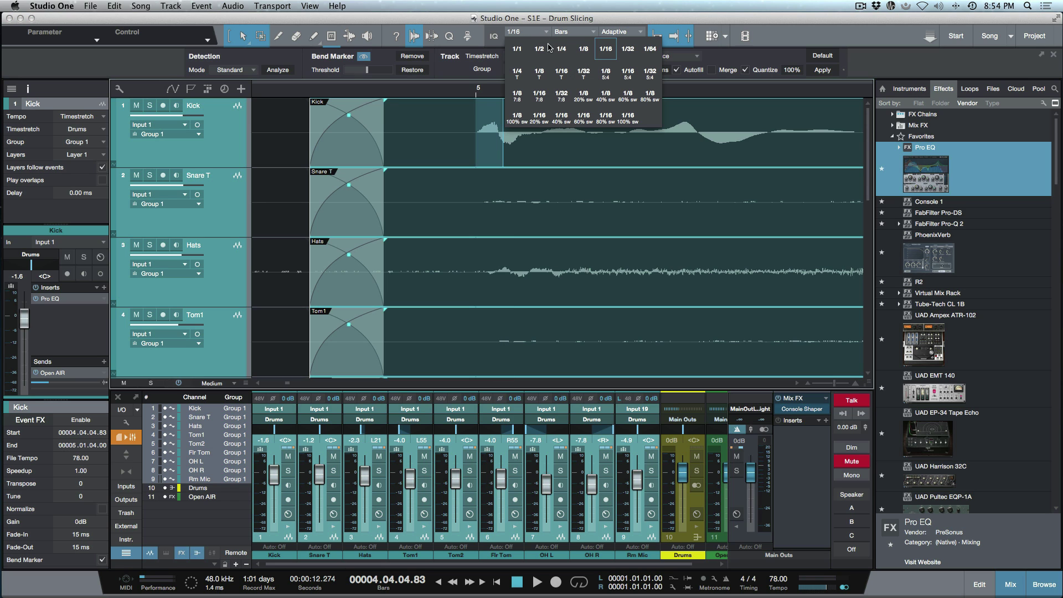
pyautogui.click(518, 75)
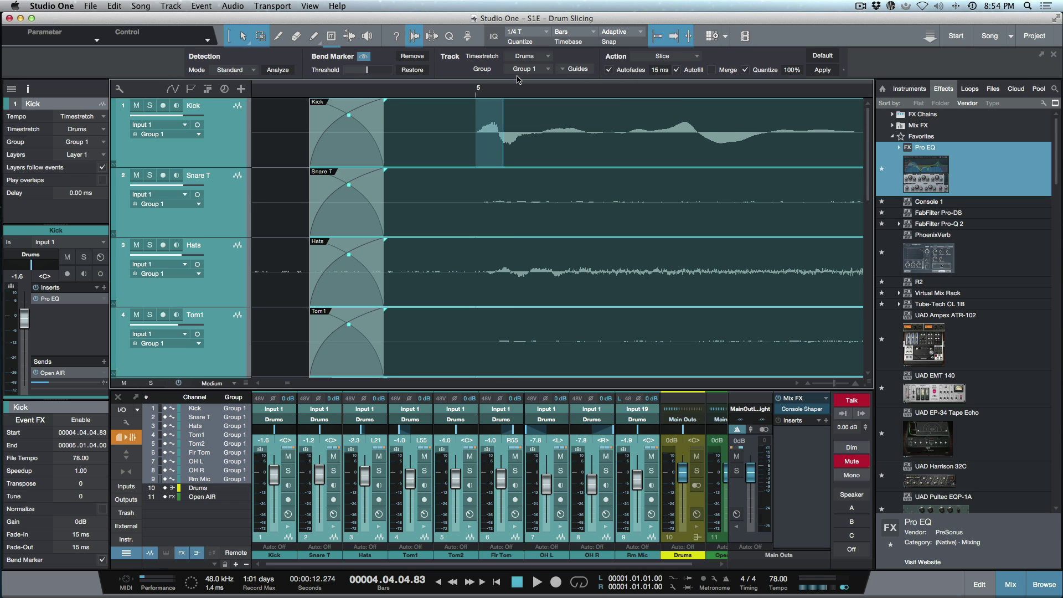
pyautogui.moveTo(487, 95); pyautogui.dragTo(519, 45)
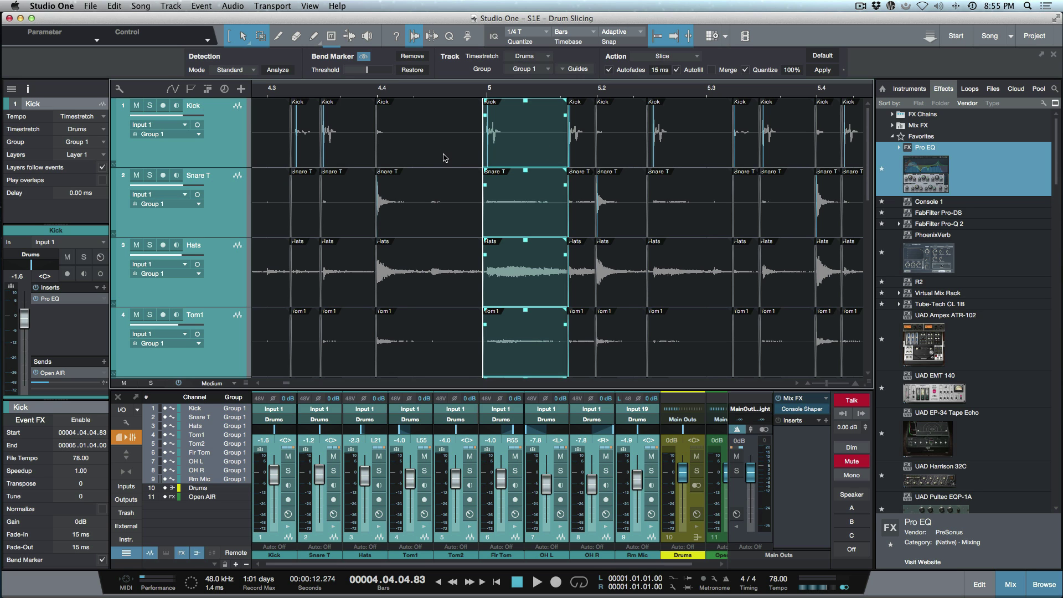
# Hide the bend markers, select every sliced drum event and merge the events into one audio part per track
pyautogui.press('z')
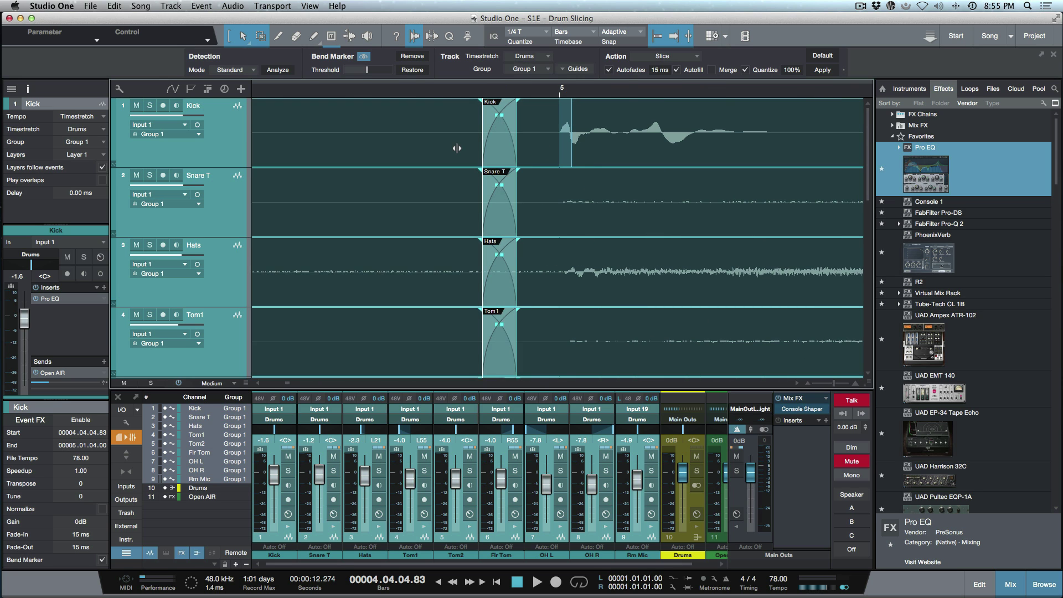
pyautogui.press('z')
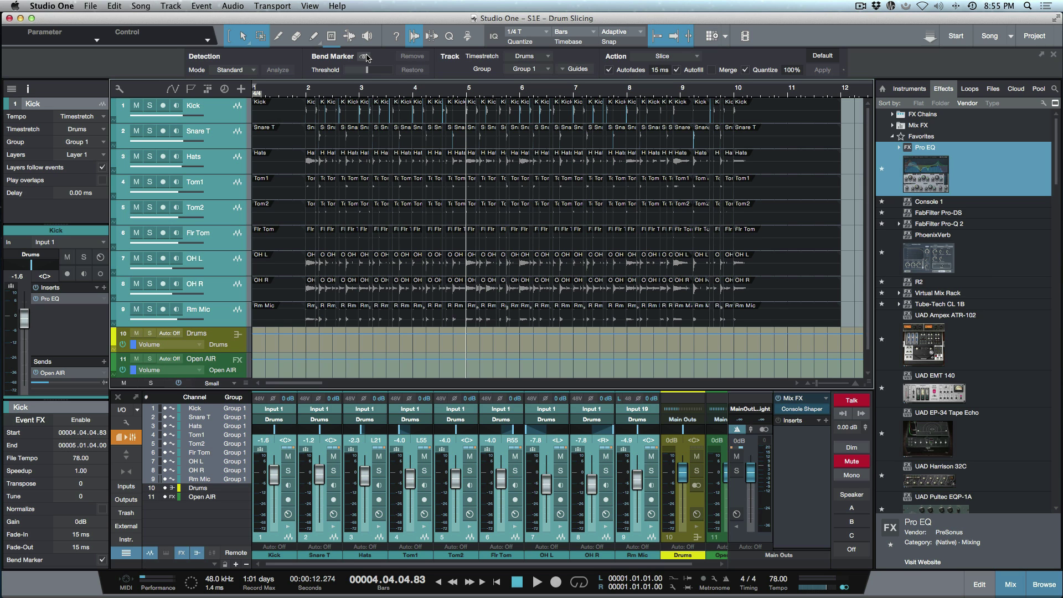
pyautogui.click(364, 57)
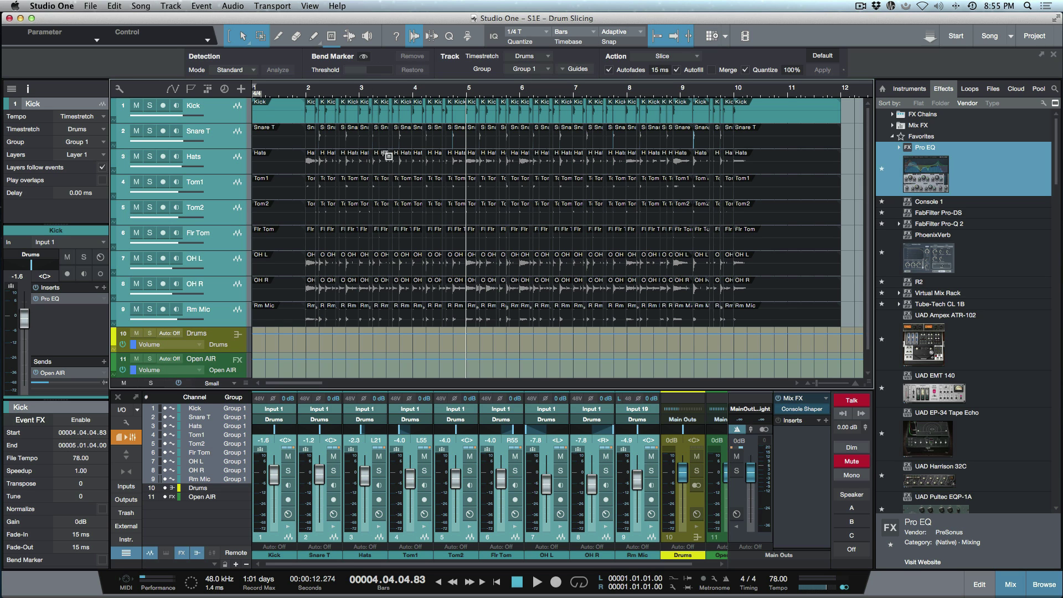
pyautogui.press('super+a')
pyautogui.click(363, 58)
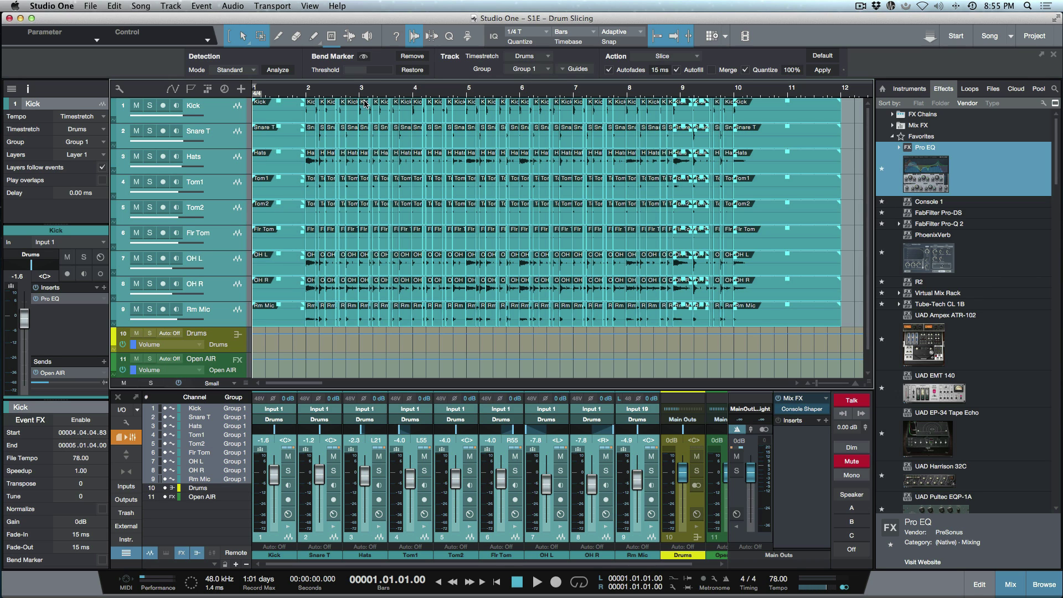
pyautogui.press('g')
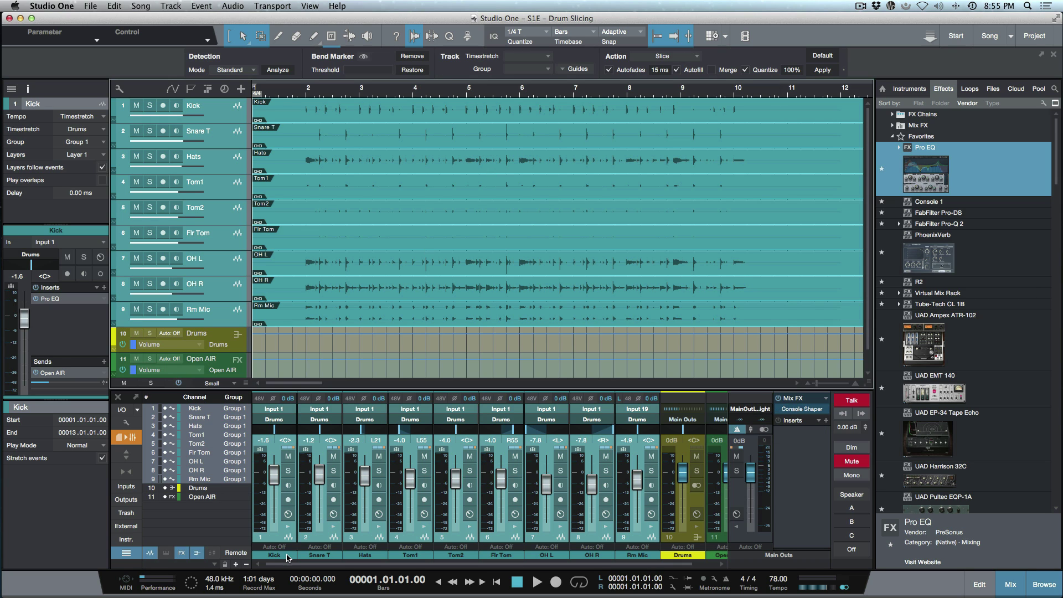
# Check the CPU and disc load in the Performance Monitor with its device list shown, and close it
pyautogui.click(166, 590)
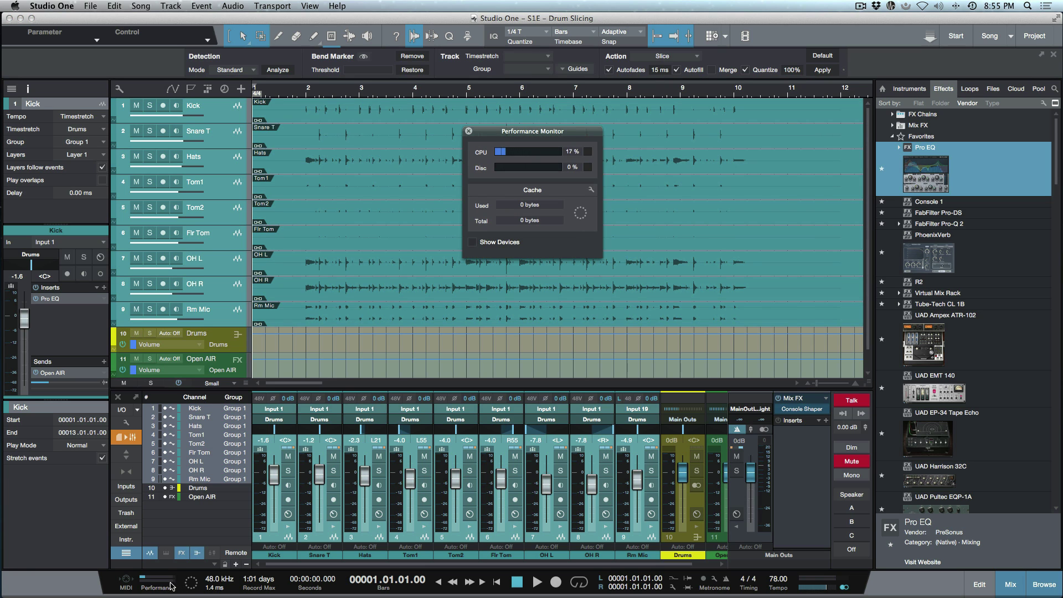
pyautogui.click(472, 243)
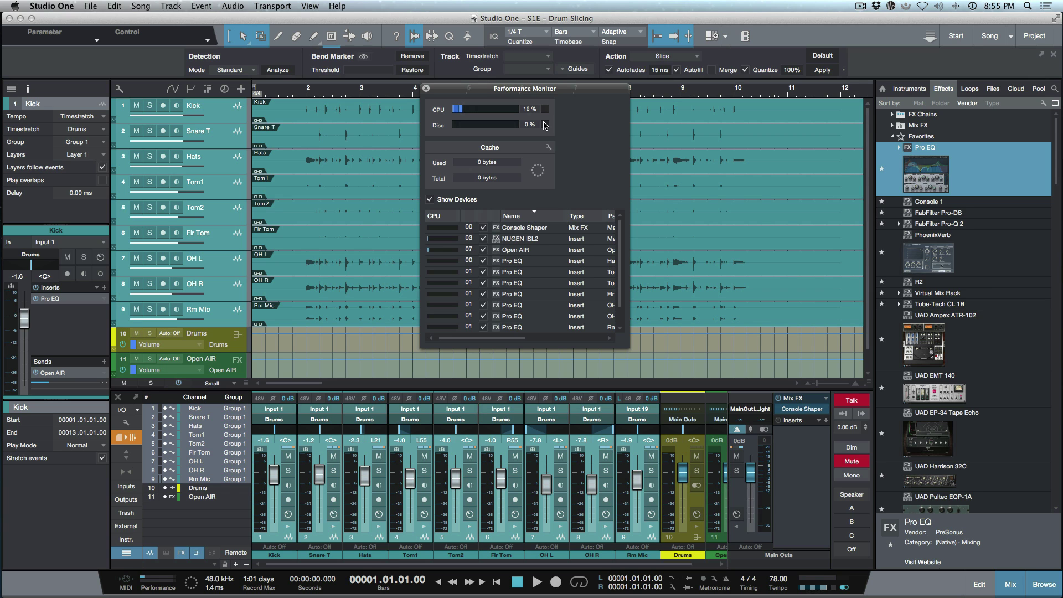
pyautogui.click(425, 88)
# Switch to the open song S1E - New Video Engine
pyautogui.hotkey('ctrl', 'Tab')
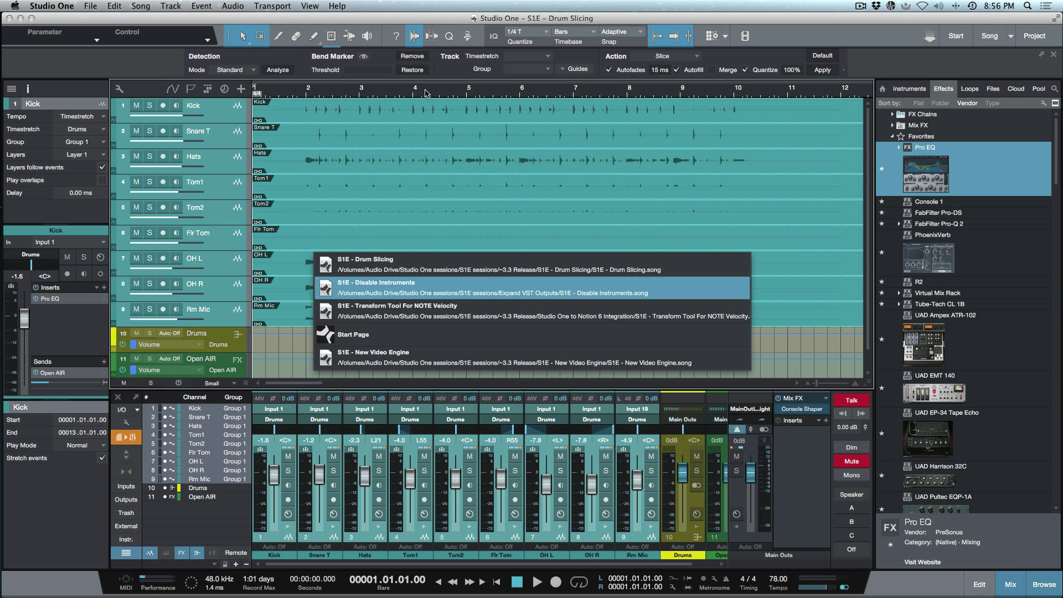
pyautogui.hotkey('ctrl', 'Tab')
pyautogui.hotkey('ctrl', 'Tab')
pyautogui.hotkey('ctrl', 'Tab')
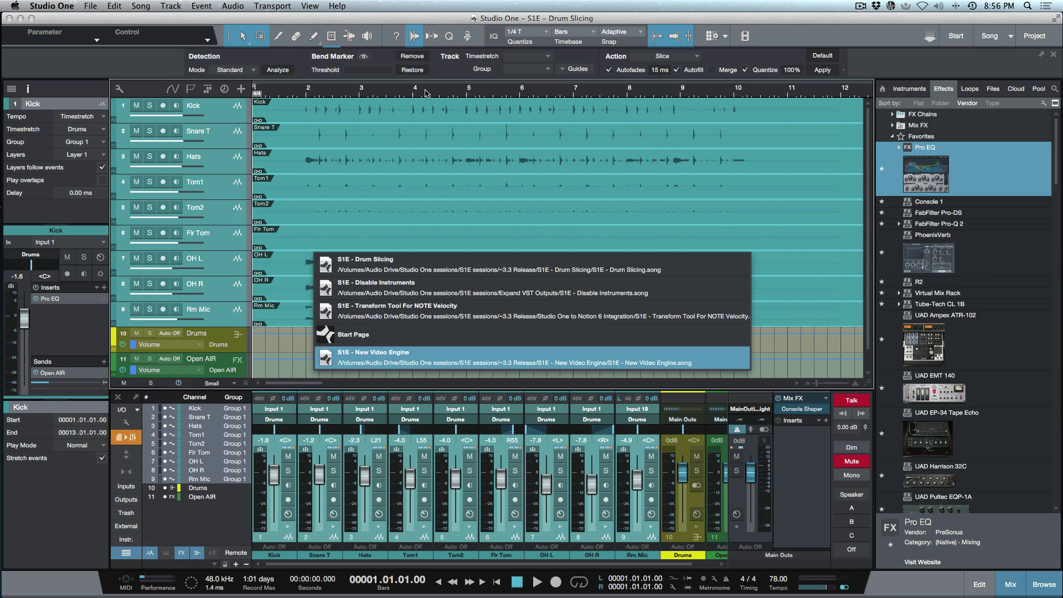
pyautogui.press('Escape')
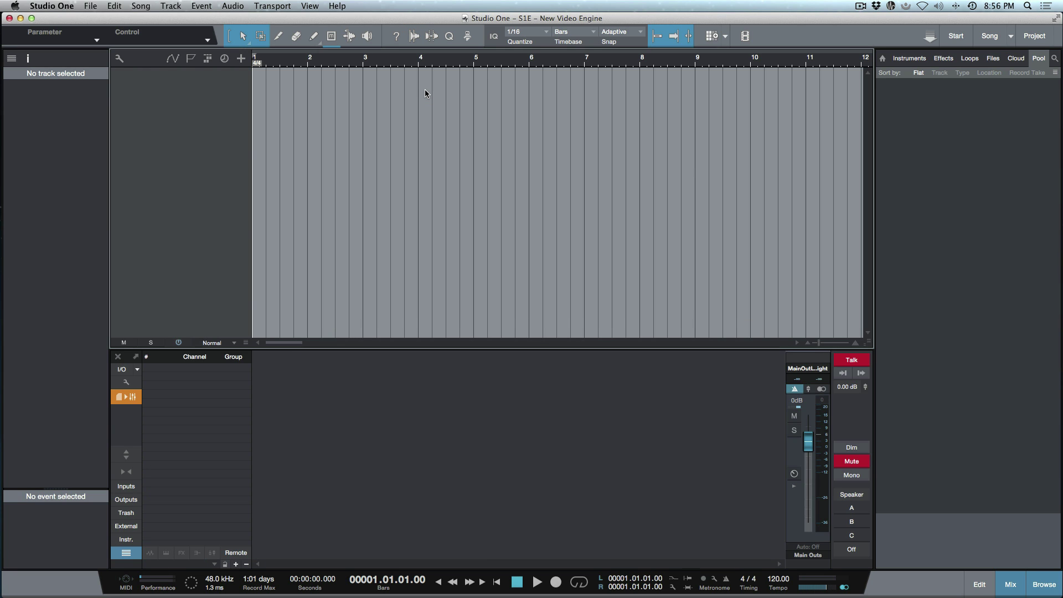
# Open the Video Player and import OPFA_BFA_FineCut_V1.0.mp4 from the BCMG Corporate folder under Quick Time work Prints on the 2nd internal drive
pyautogui.click(744, 37)
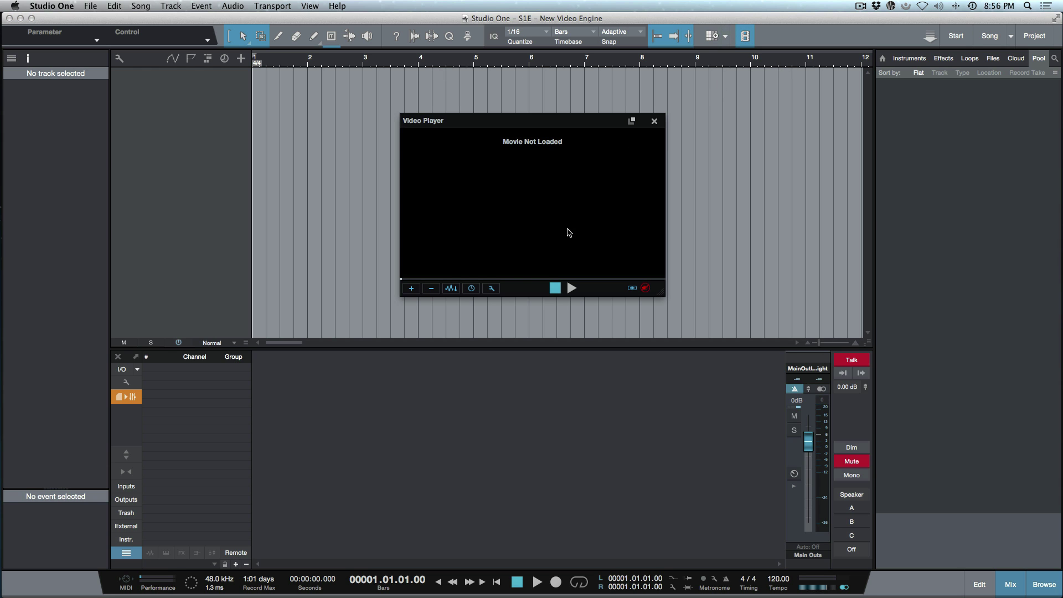
pyautogui.click(416, 287)
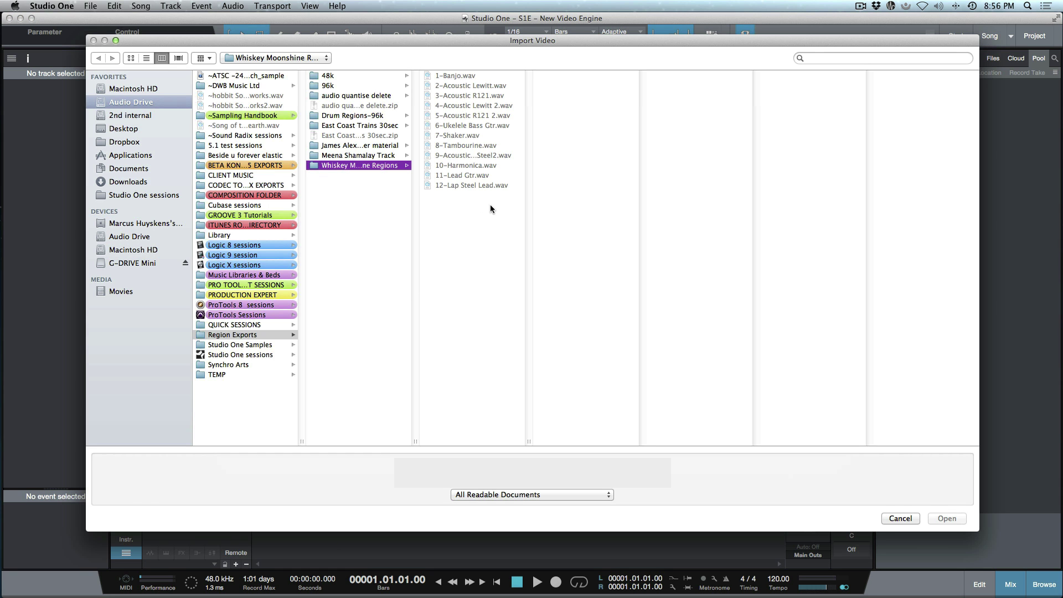
pyautogui.click(135, 117)
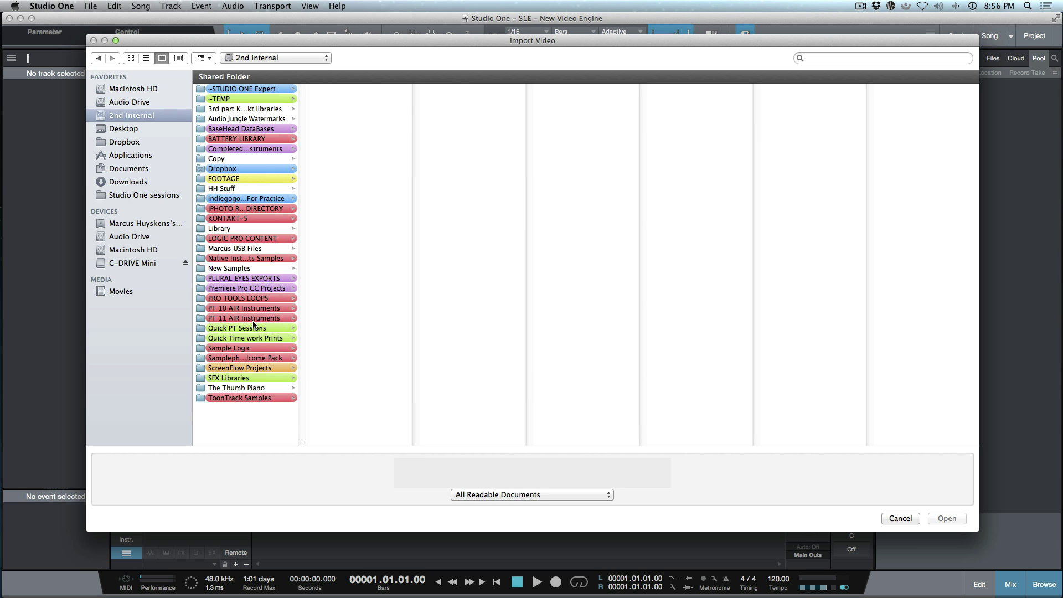
pyautogui.click(260, 339)
pyautogui.click(357, 129)
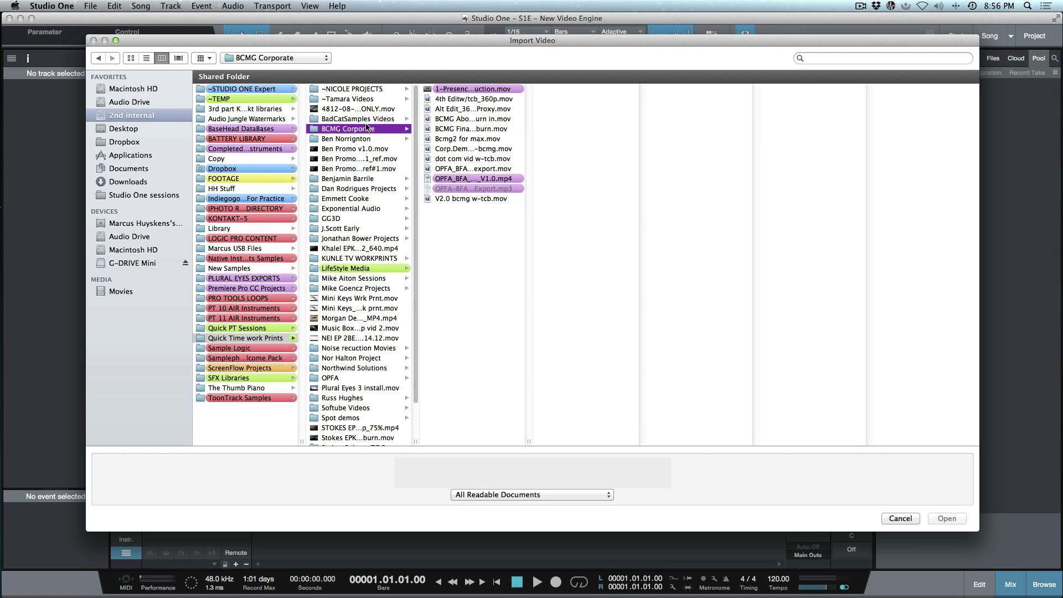
pyautogui.click(499, 179)
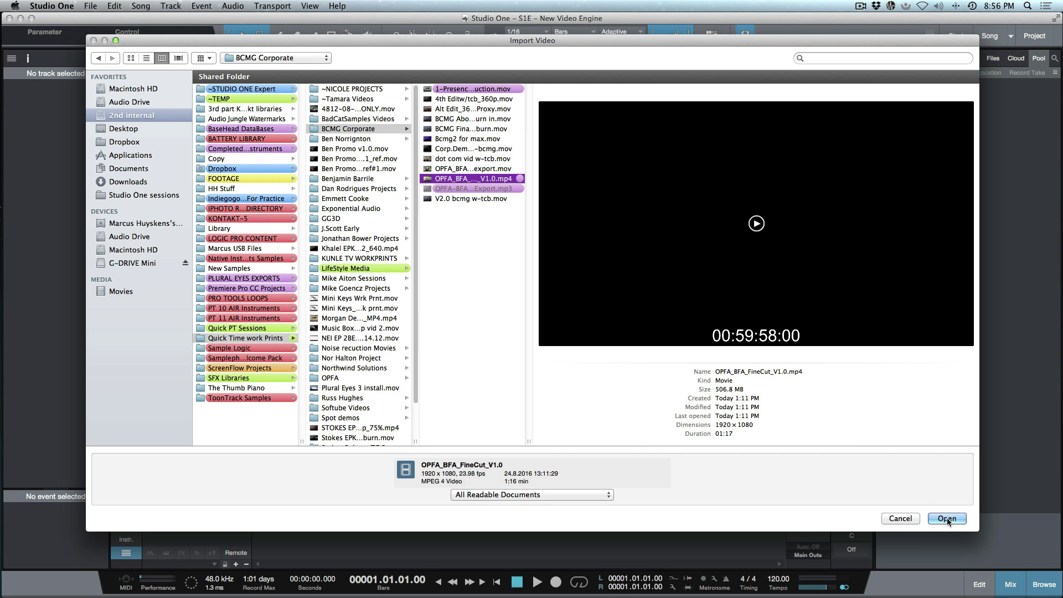
pyautogui.click(947, 518)
# Move the video player window clear of the timeline ruler and return the playhead to the start of the song
pyautogui.moveTo(672, 125); pyautogui.dragTo(561, 132)
pyautogui.click(569, 63)
pyautogui.press('Home')
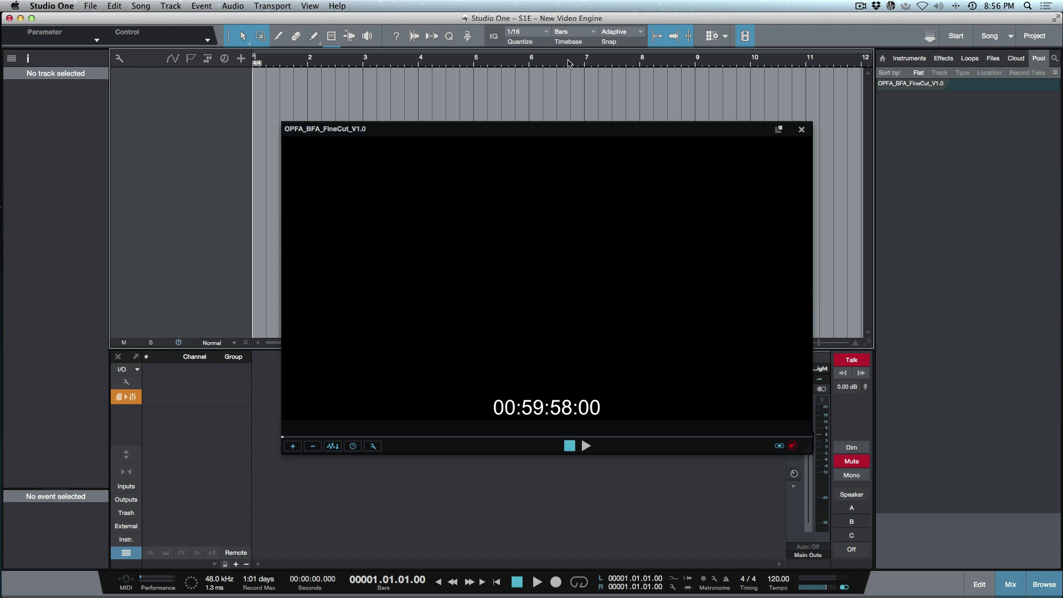
# Turn off Talk and play the imported video, expanding it to full screen and back before stopping playback
pyautogui.click(859, 362)
pyautogui.press('space')
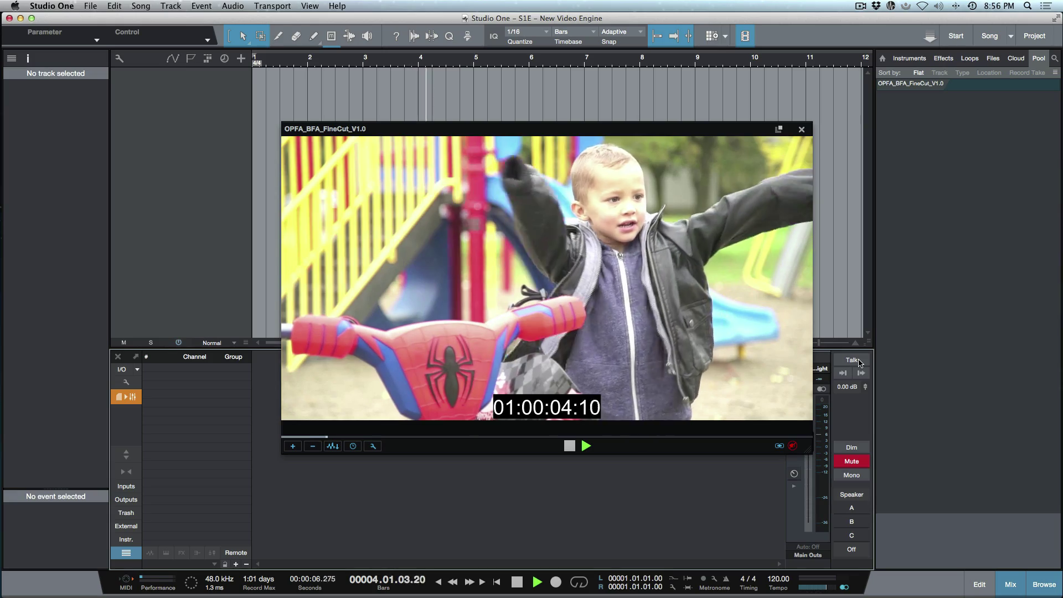
pyautogui.click(781, 128)
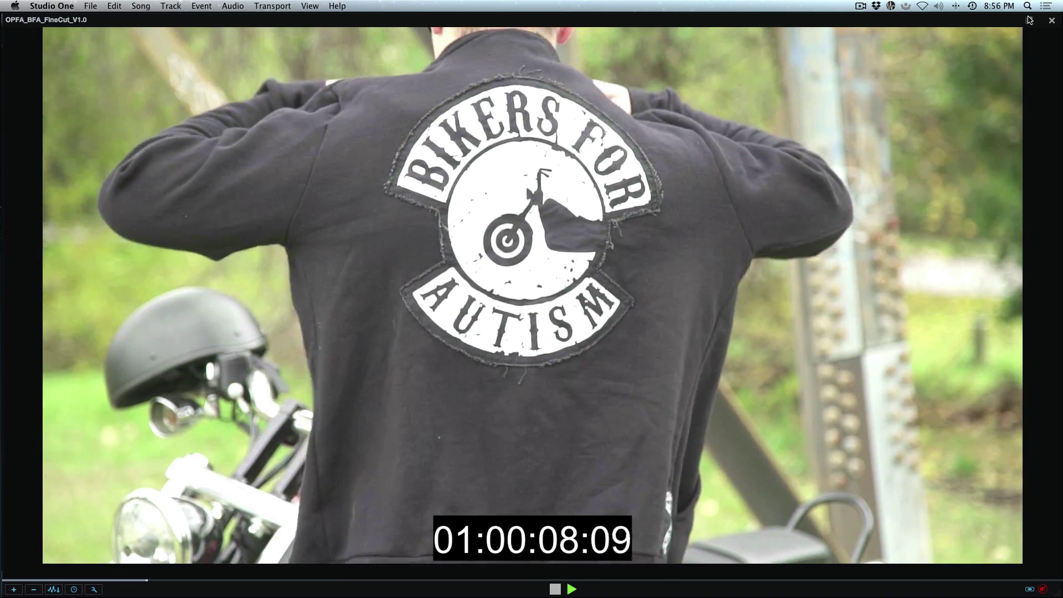
pyautogui.click(1028, 20)
pyautogui.press('space')
# Extract the video's audio to a new track and close the Video Player
pyautogui.press('super+Tab')
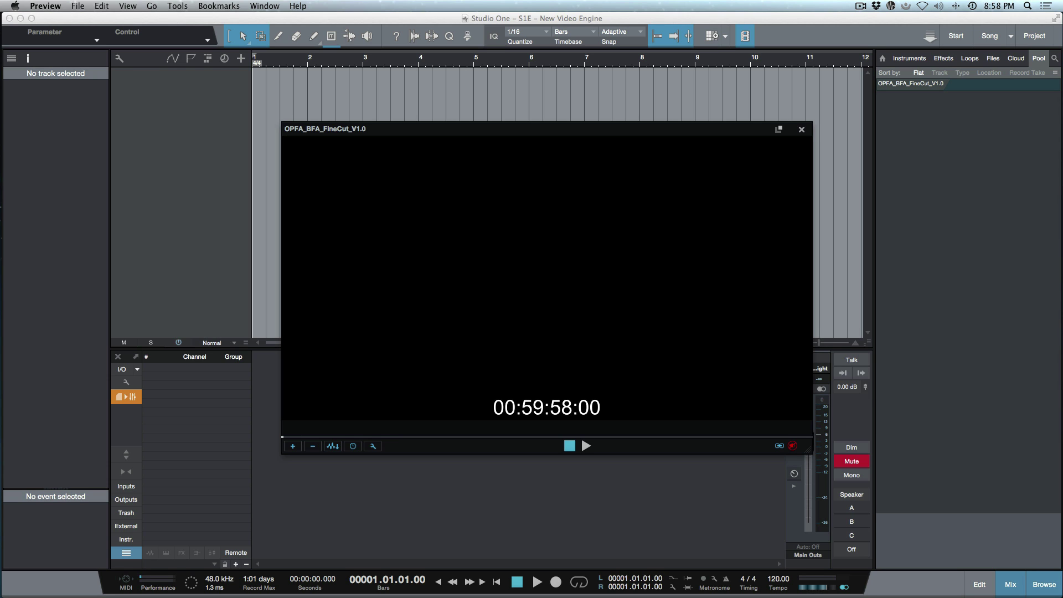
pyautogui.click(333, 446)
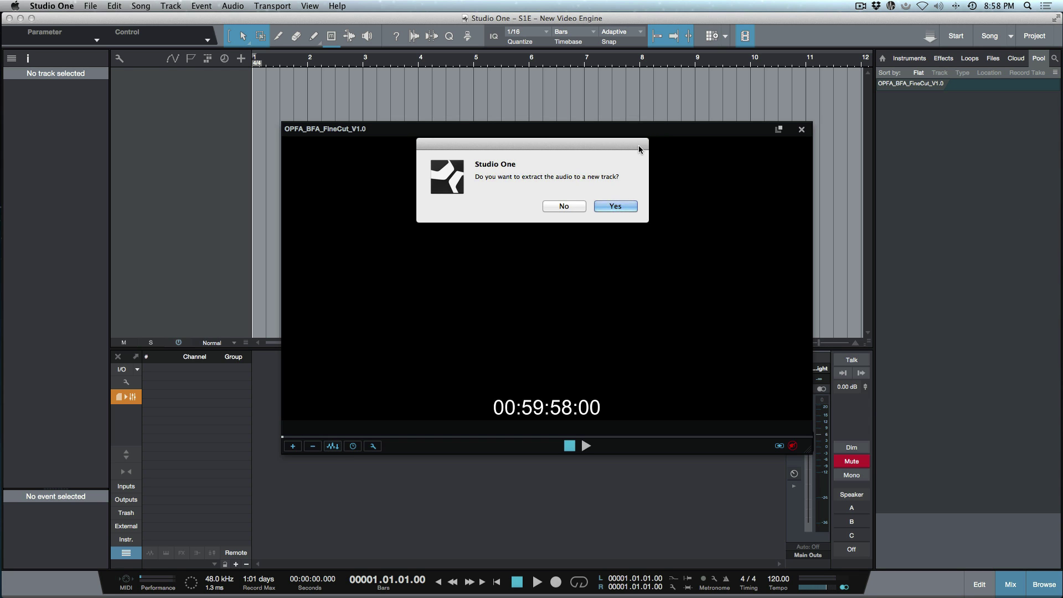
pyautogui.click(615, 206)
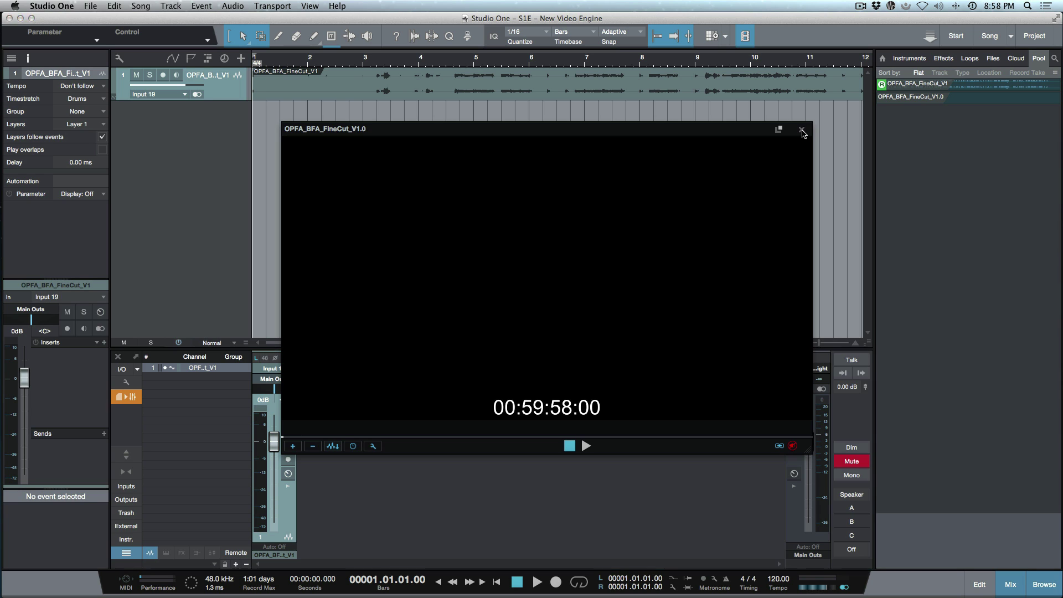
pyautogui.click(801, 131)
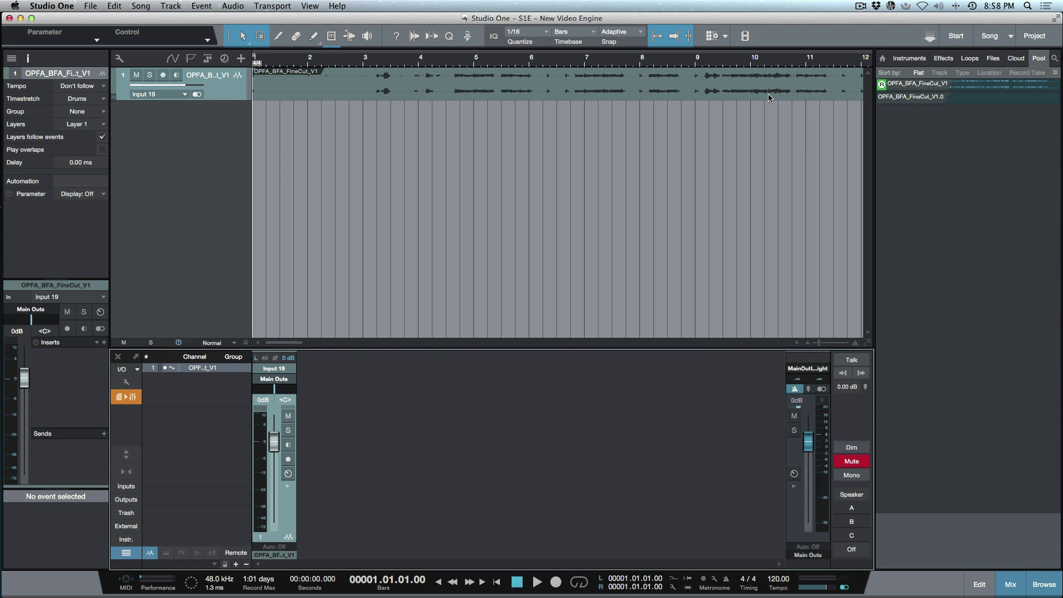
# Bring the OPFA-BFA Mp3 Export file from Finder onto a new track at the song start, below the extracted audio
pyautogui.press('super+Tab')
pyautogui.press('super+Tab')
pyautogui.press('super+Tab')
pyautogui.press('super+Tab')
pyautogui.press('super+Tab')
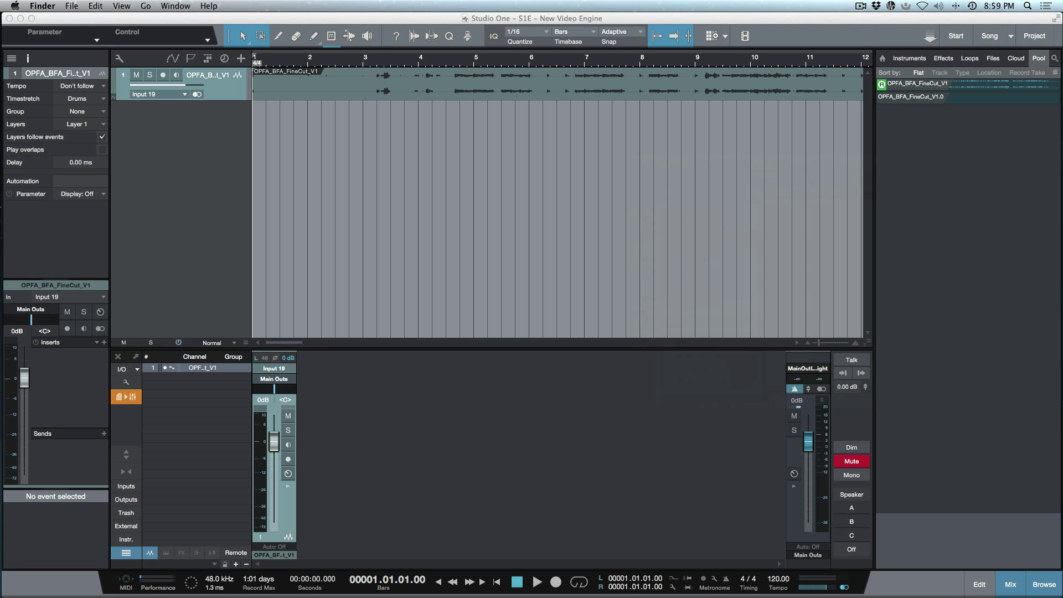
pyautogui.moveTo(1055, 191); pyautogui.dragTo(267, 138)
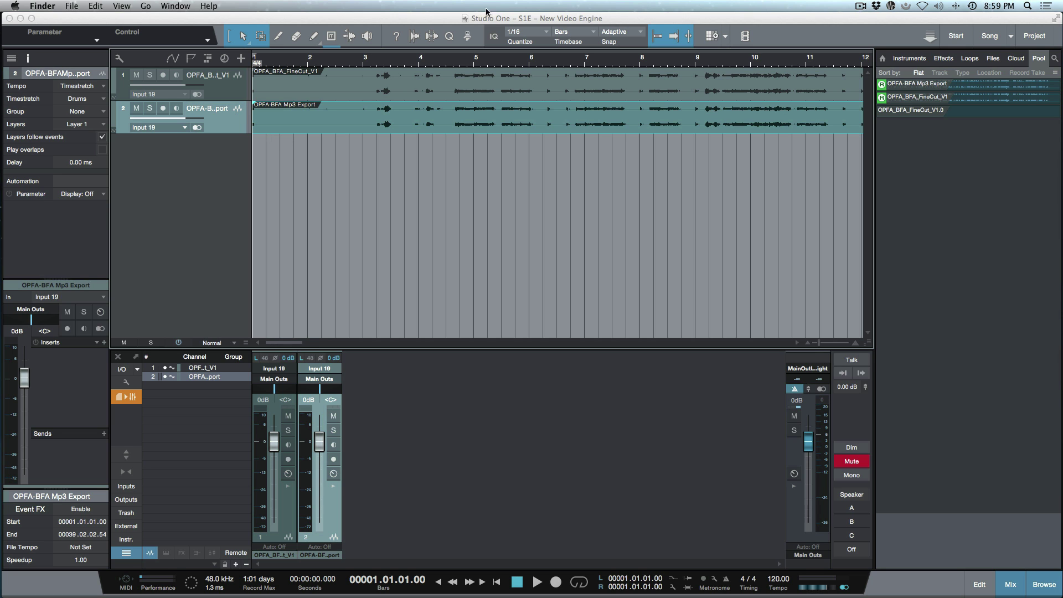
pyautogui.click(559, 59)
pyautogui.press('z')
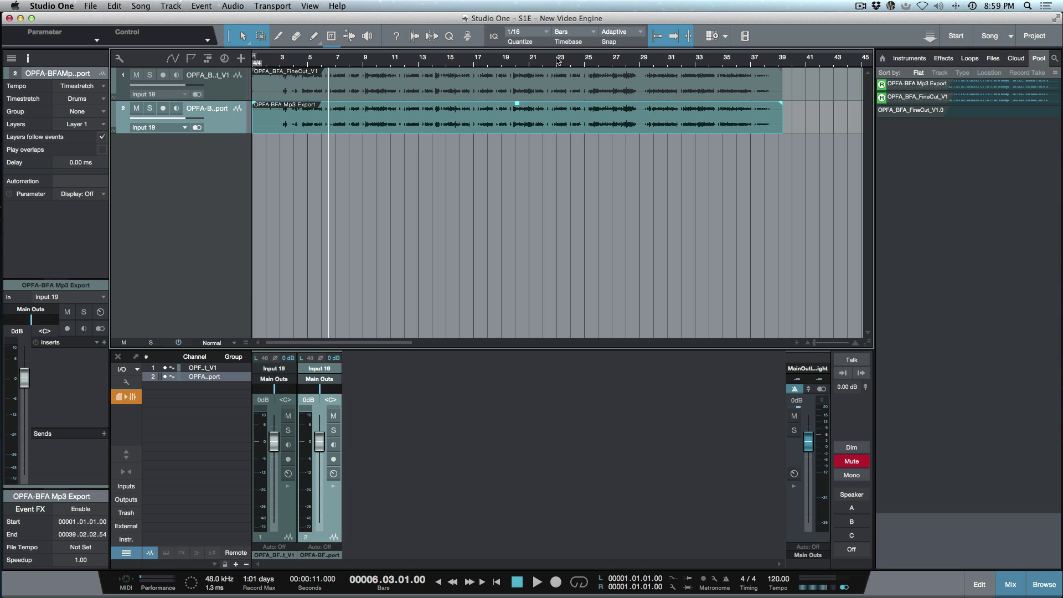
# Switch to the open song S1E - Transform Tool For NOTE Velocity
pyautogui.hotkey('ctrl', 'Tab')
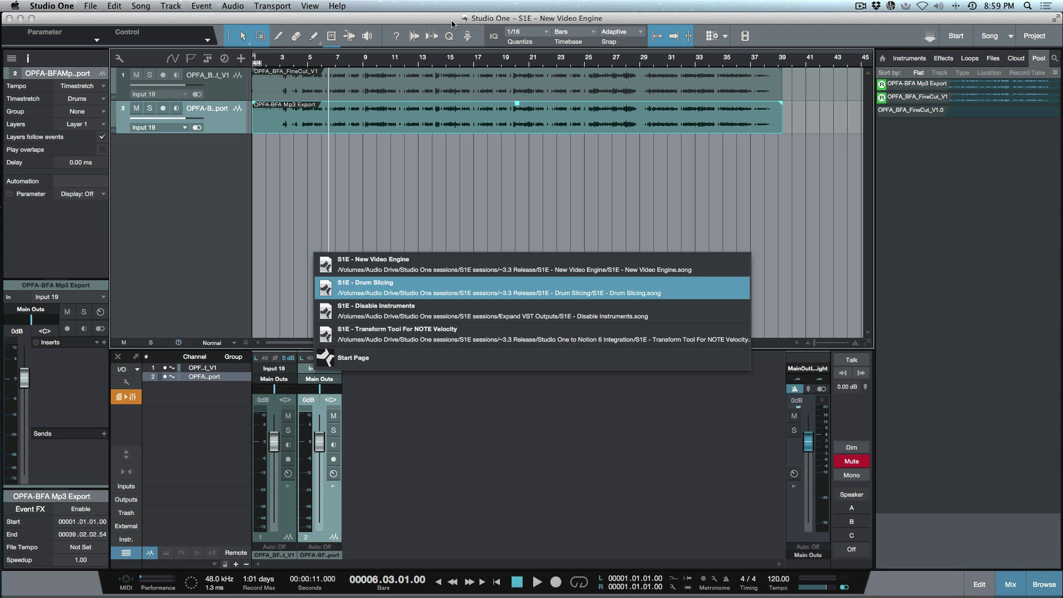
pyautogui.hotkey('ctrl', 'Tab')
pyautogui.hotkey('ctrl', 'Tab')
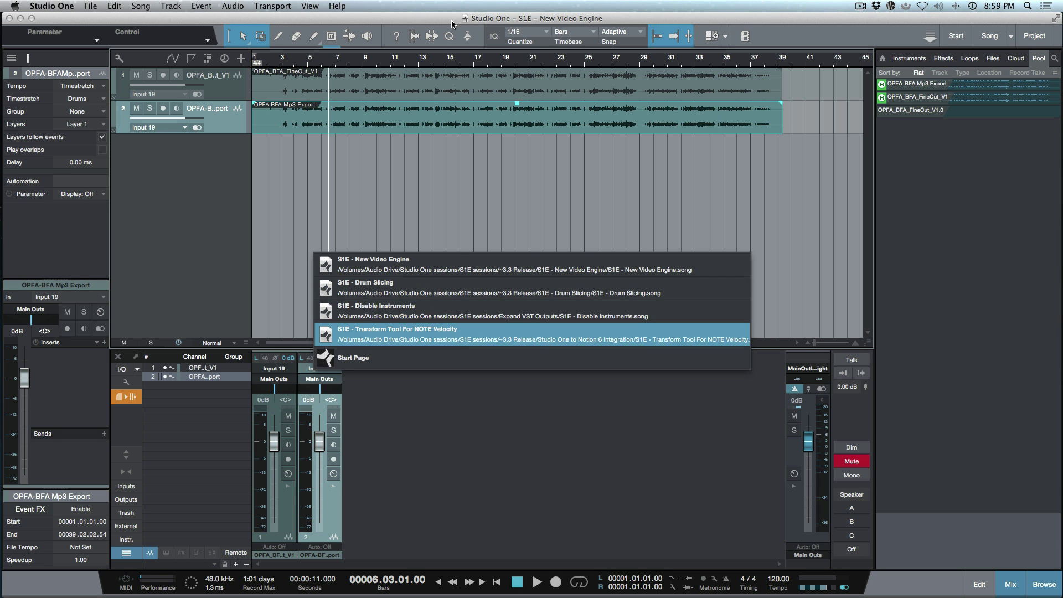
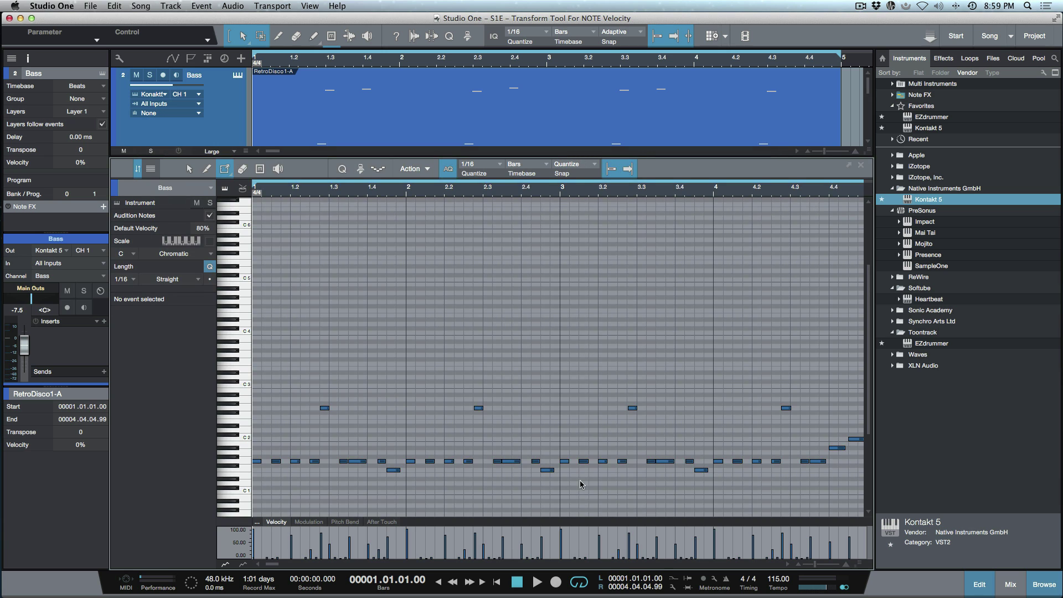
# Enlarge the Bass part's velocity lane and enclose all its velocities with the Transform tool
pyautogui.moveTo(583, 523); pyautogui.dragTo(583, 324)
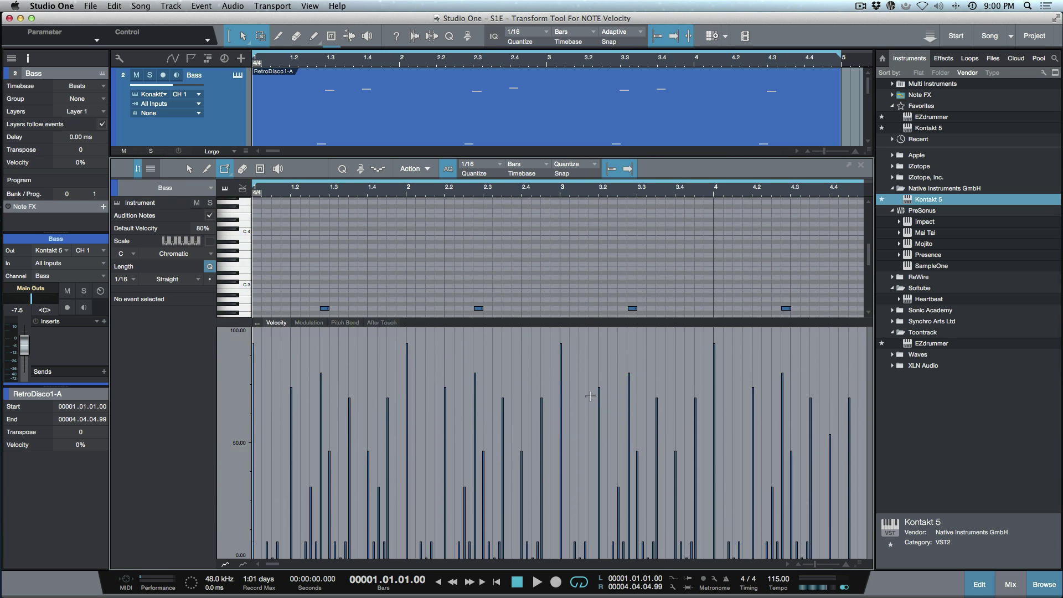
pyautogui.press('w')
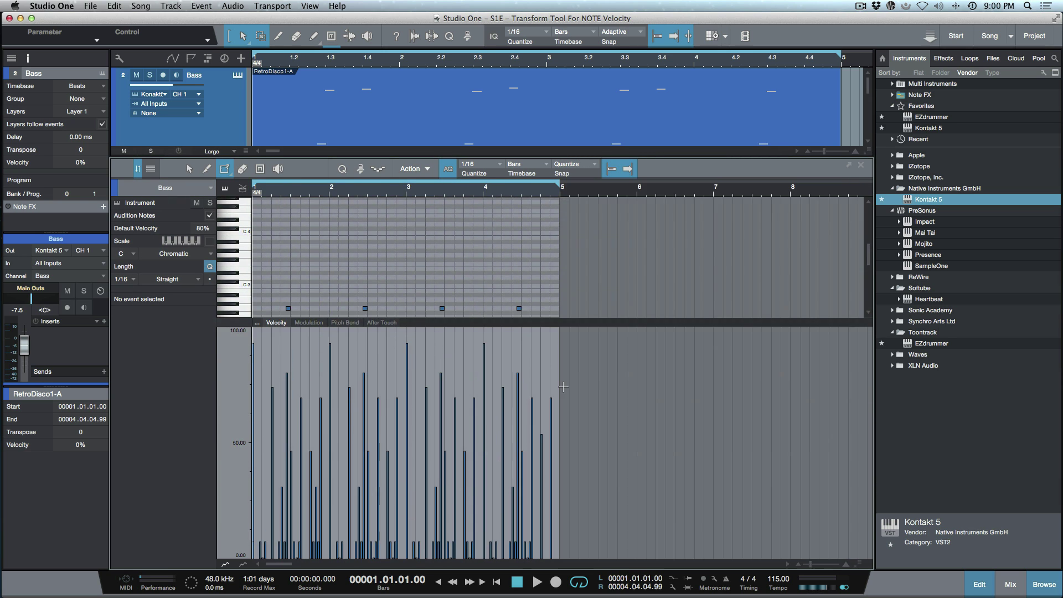
pyautogui.click(228, 171)
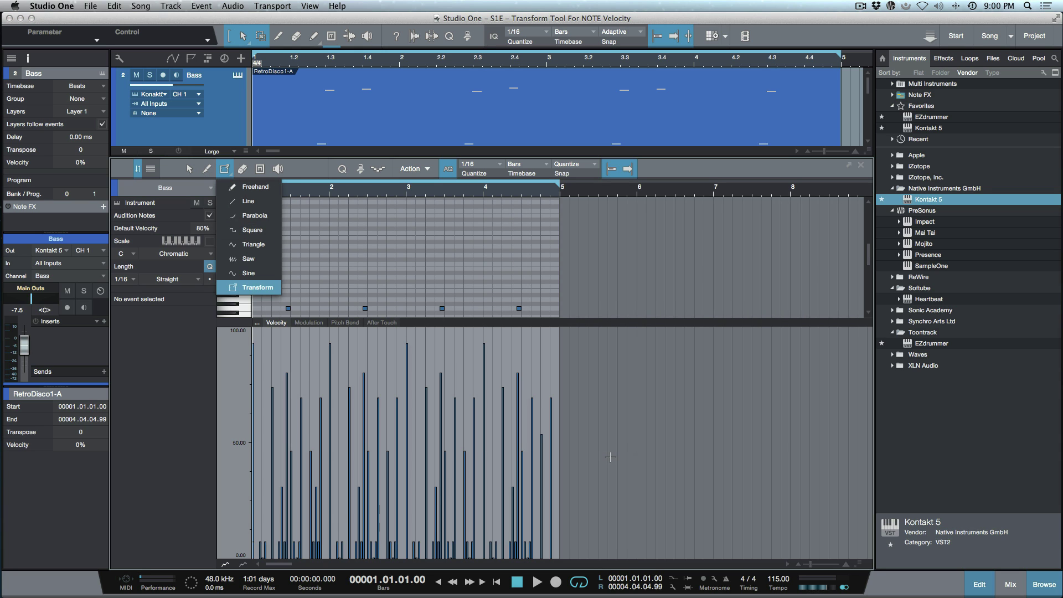
pyautogui.moveTo(615, 422); pyautogui.dragTo(252, 420)
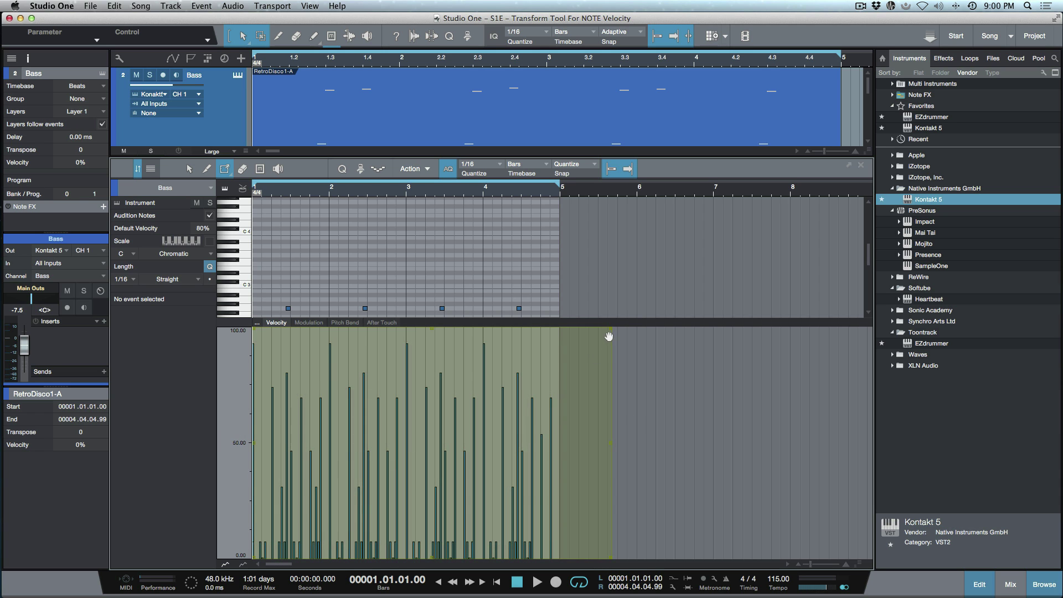
# Reshape the Bass velocities with the transform box, raising the softest to about 50 and pulling the start down into an upward ramp
pyautogui.moveTo(609, 336); pyautogui.dragTo(581, 458)
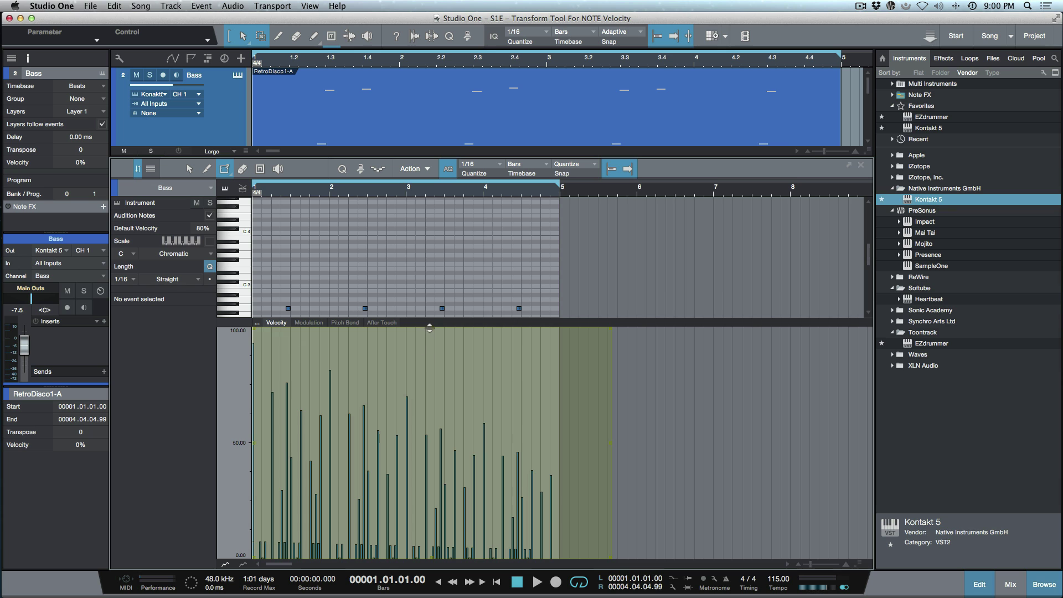
pyautogui.moveTo(429, 328); pyautogui.dragTo(435, 479)
pyautogui.moveTo(429, 555); pyautogui.dragTo(432, 486)
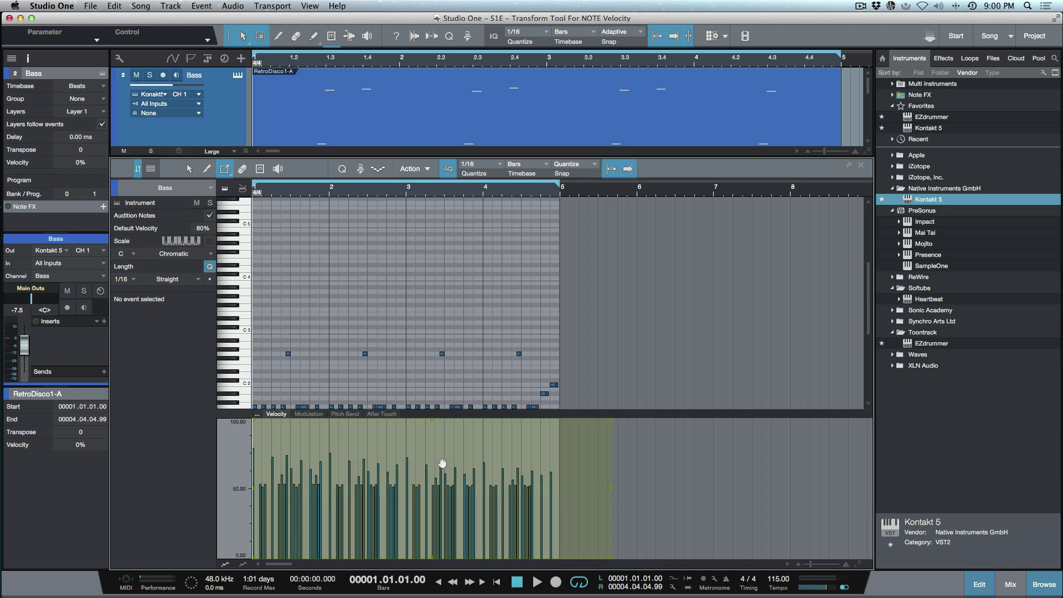
pyautogui.moveTo(253, 424); pyautogui.dragTo(273, 550)
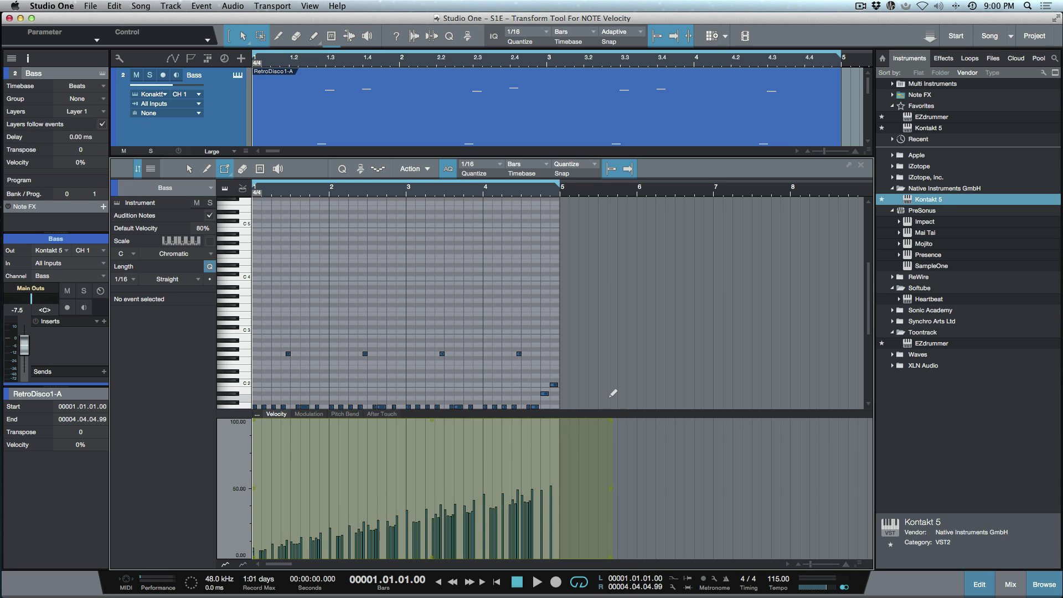
# Enclose the Bass velocities in a new transform box and raise its end to steepen the upward ramp
pyautogui.click(638, 428)
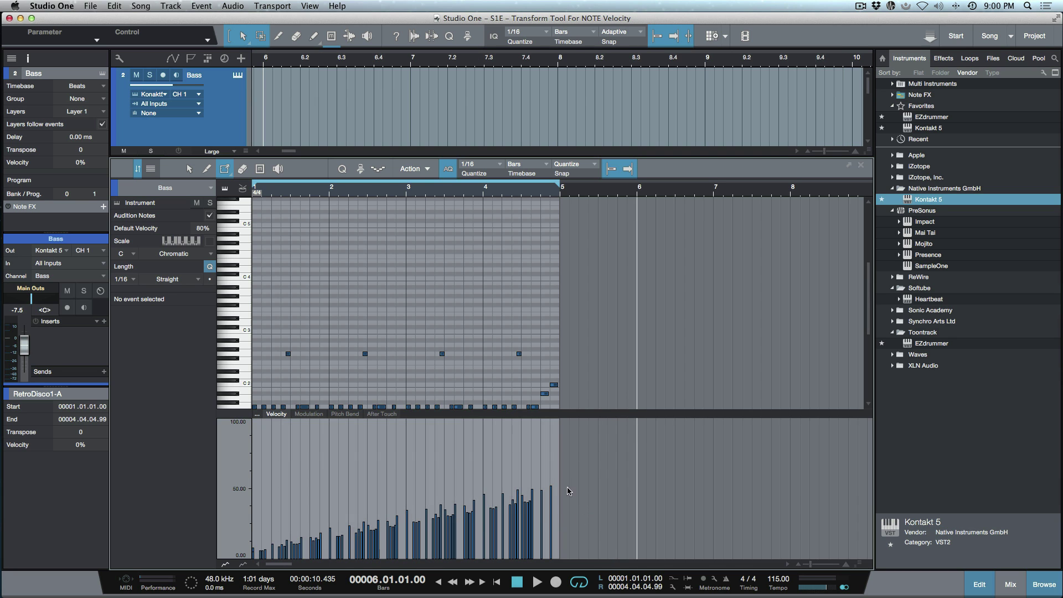
pyautogui.moveTo(560, 498); pyautogui.dragTo(252, 498)
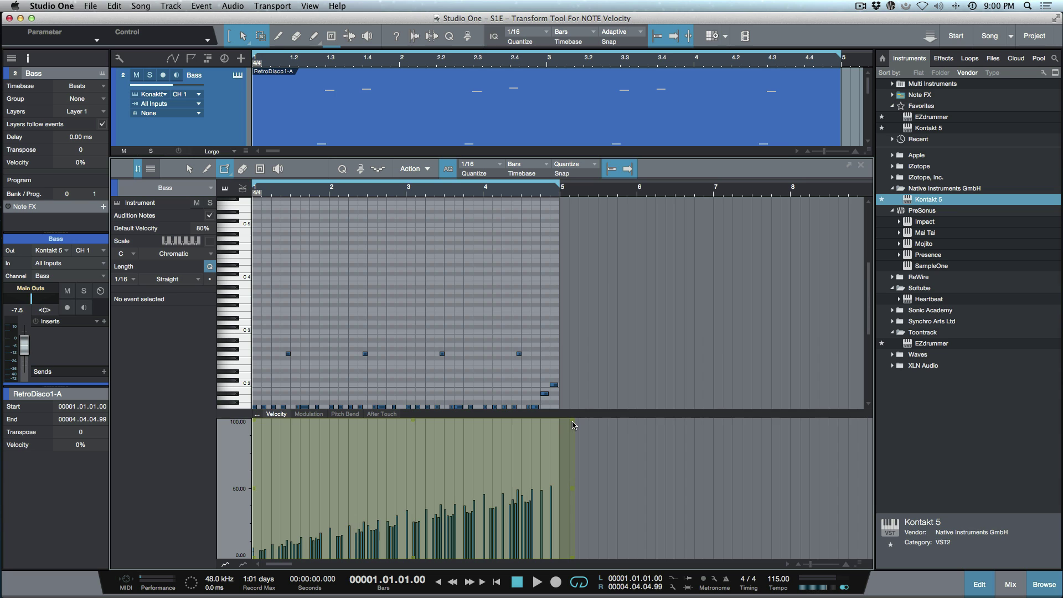
pyautogui.moveTo(574, 421); pyautogui.dragTo(561, 349)
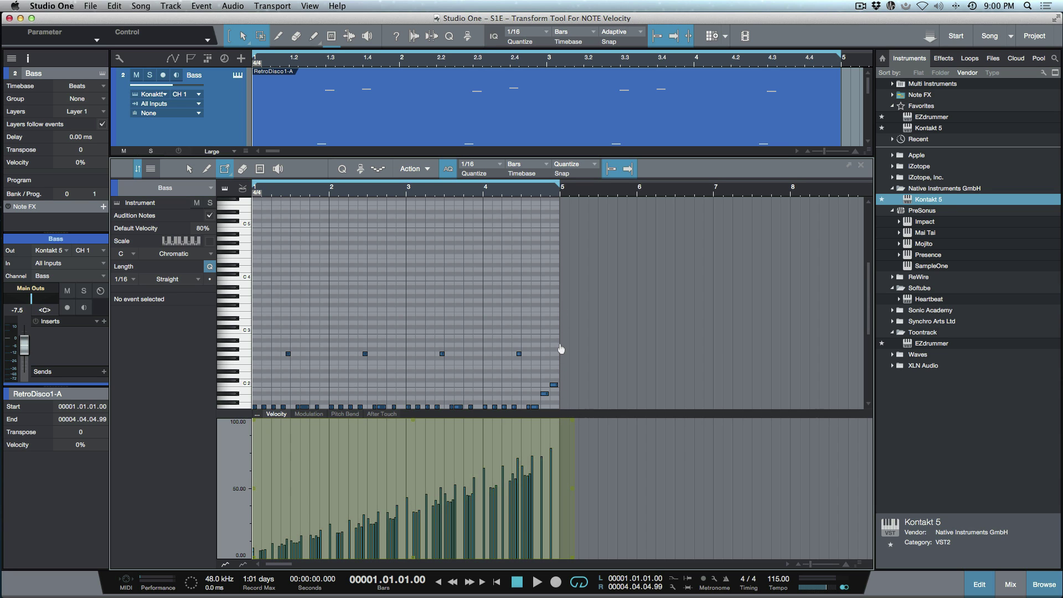